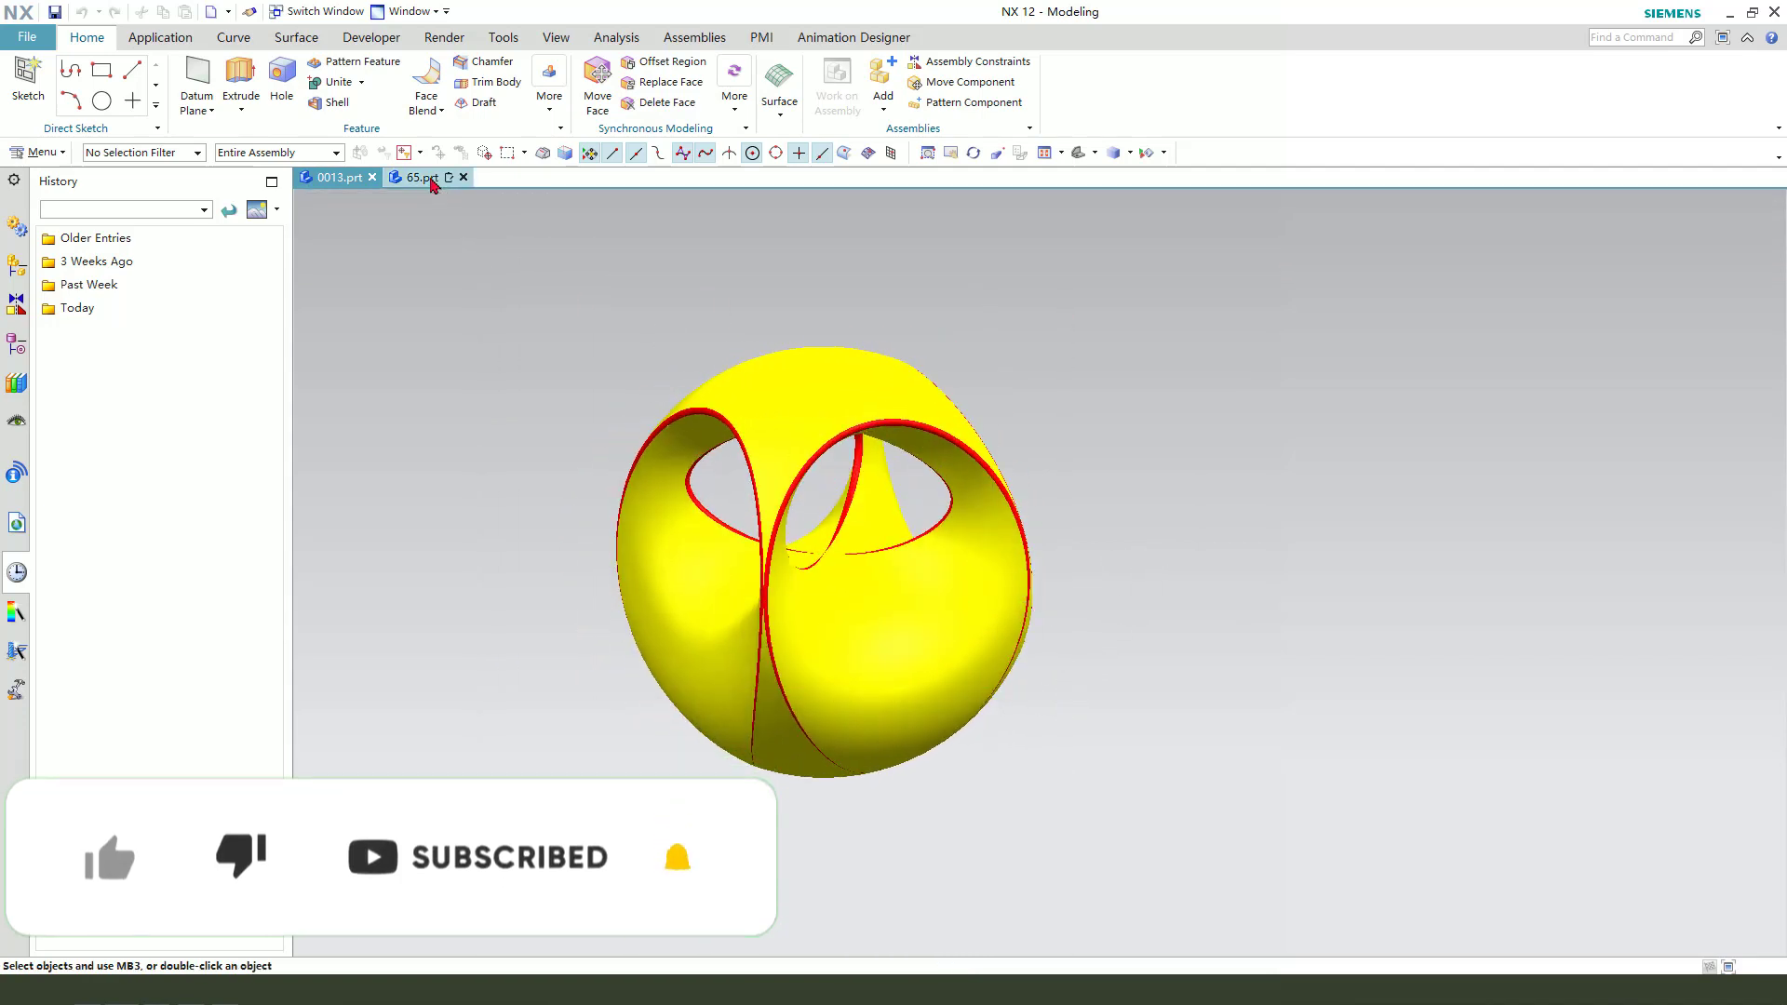
# Switch to the 65.prt part and create a 100 mm diameter sphere centred on the coordinate system origin
pyautogui.click(434, 180)
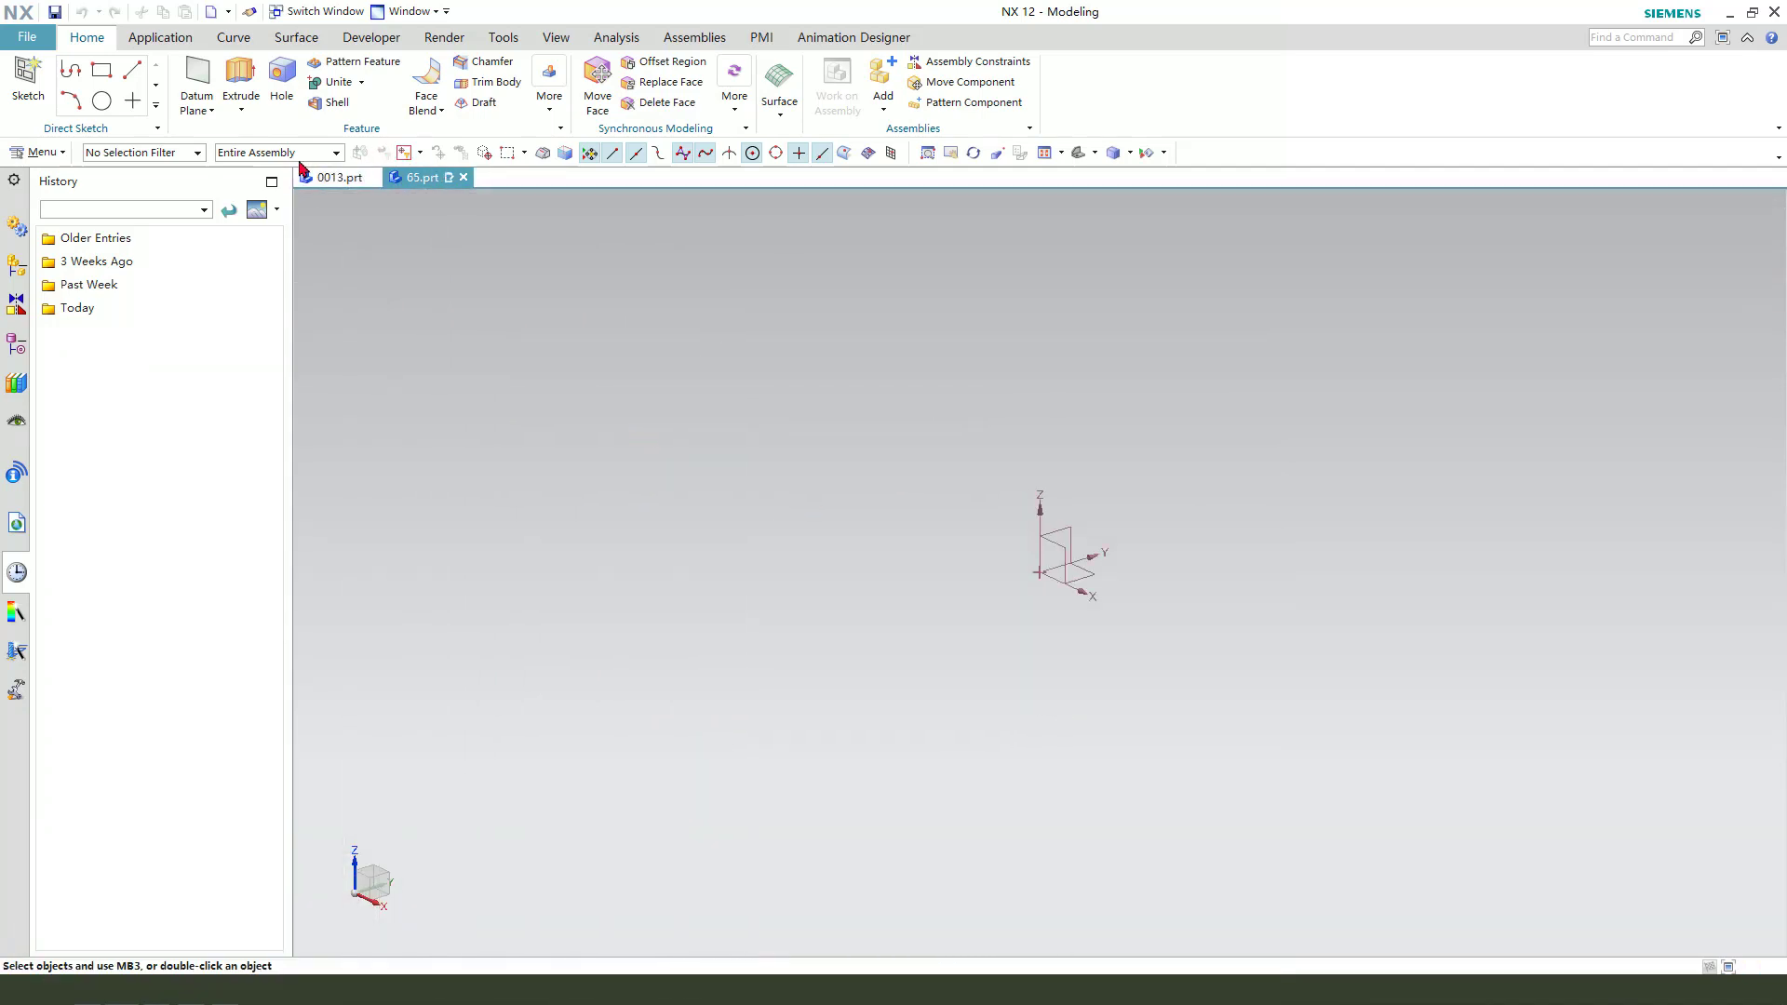
pyautogui.click(548, 109)
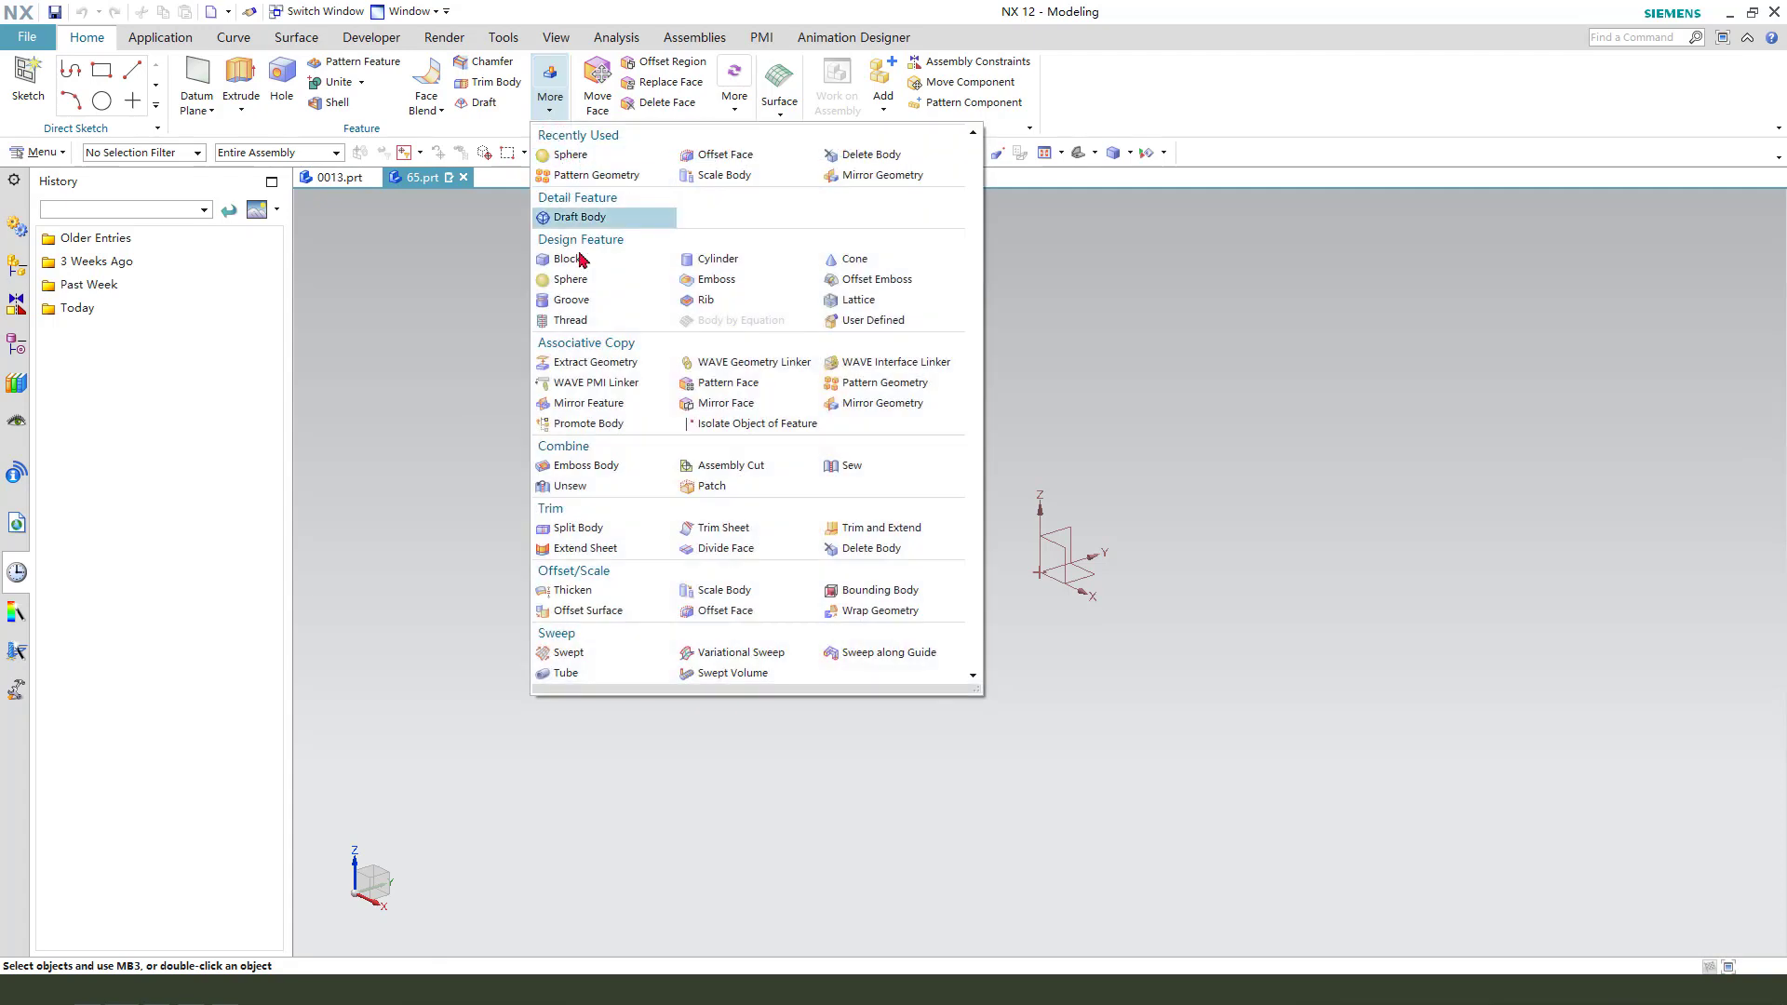
pyautogui.click(576, 283)
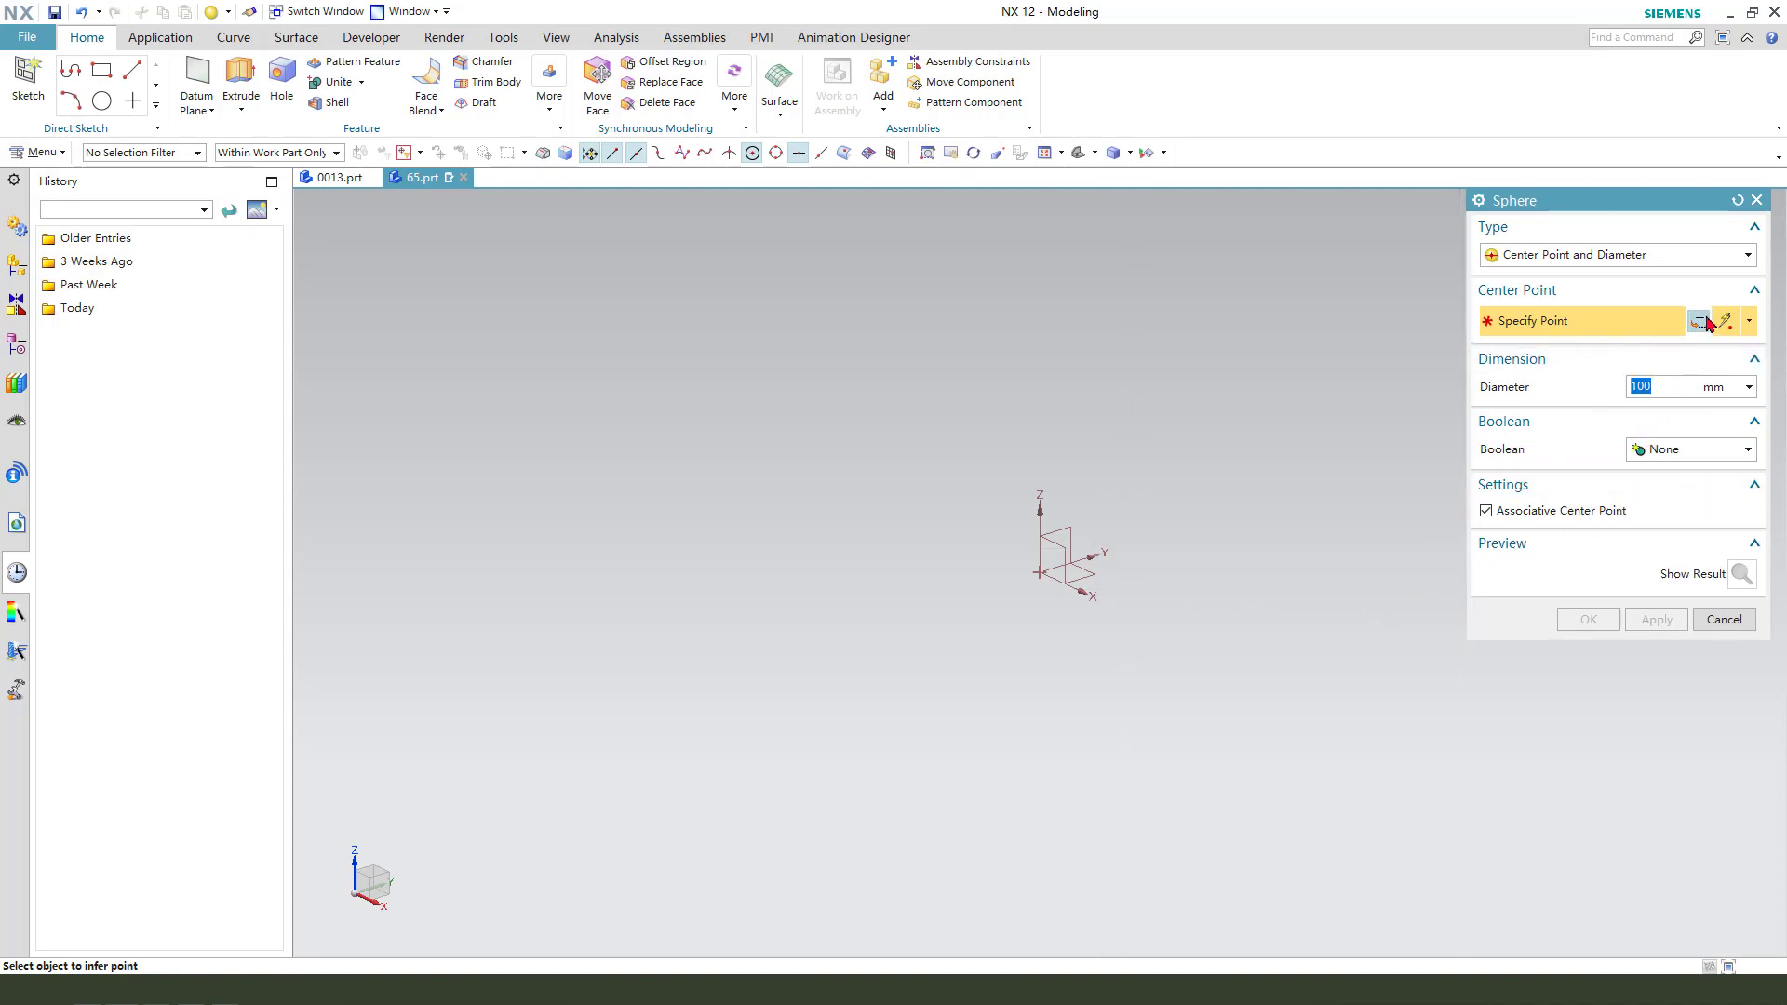
pyautogui.click(1043, 576)
pyautogui.click(1588, 619)
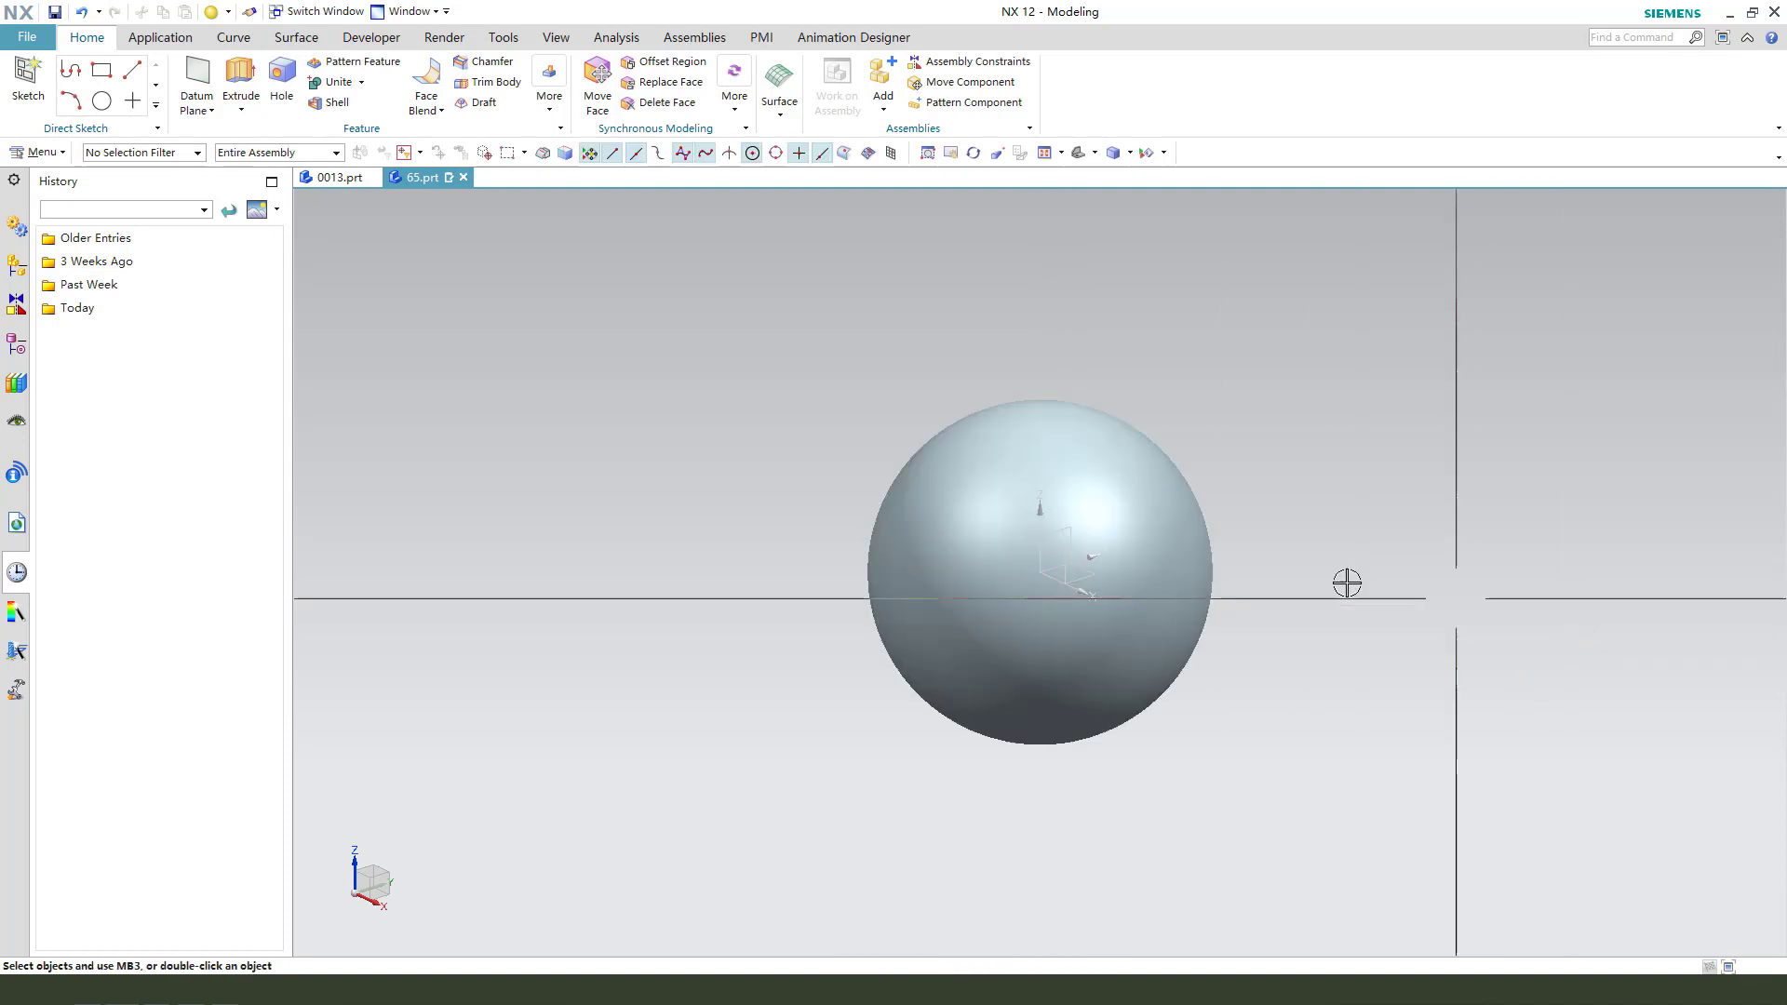
# Start an Extrude section sketch on the XZ datum plane and draw a rectangle about 149 by 92 mm across the sphere
pyautogui.scroll(2, 1347, 583)
pyautogui.moveTo(1297, 590); pyautogui.dragTo(1209, 511, button='middle')
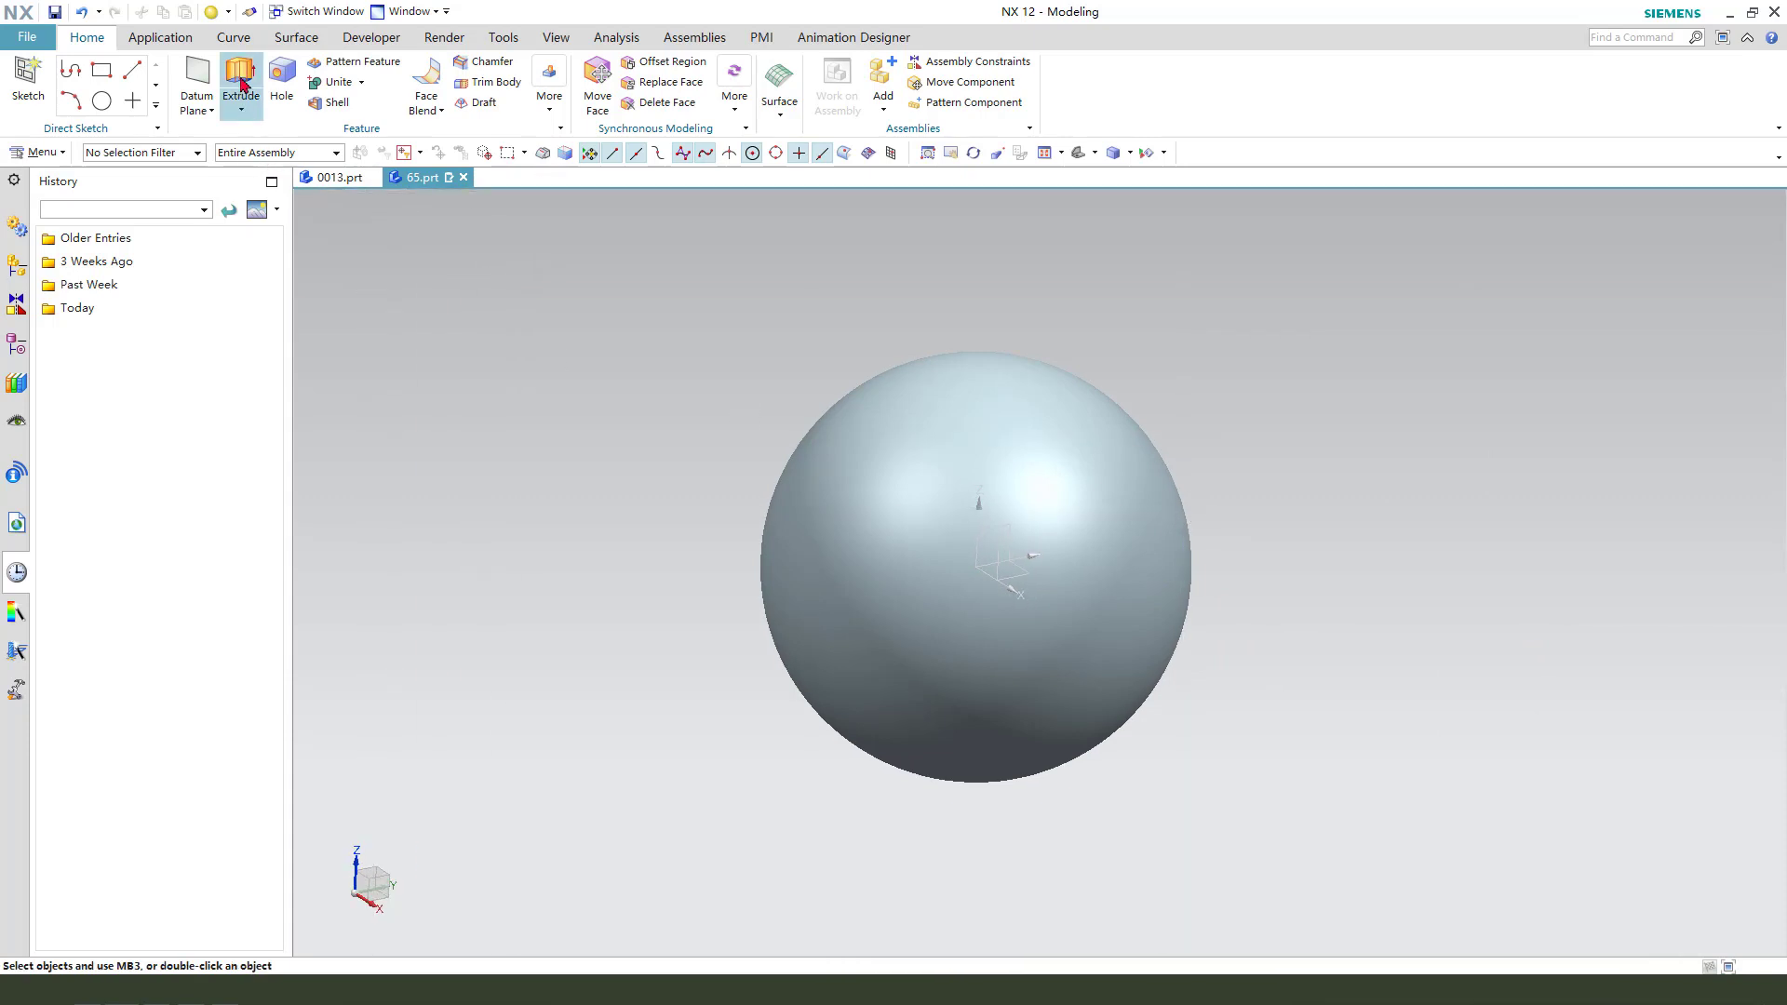
pyautogui.moveTo(1176, 646); pyautogui.dragTo(1125, 647, button='middle')
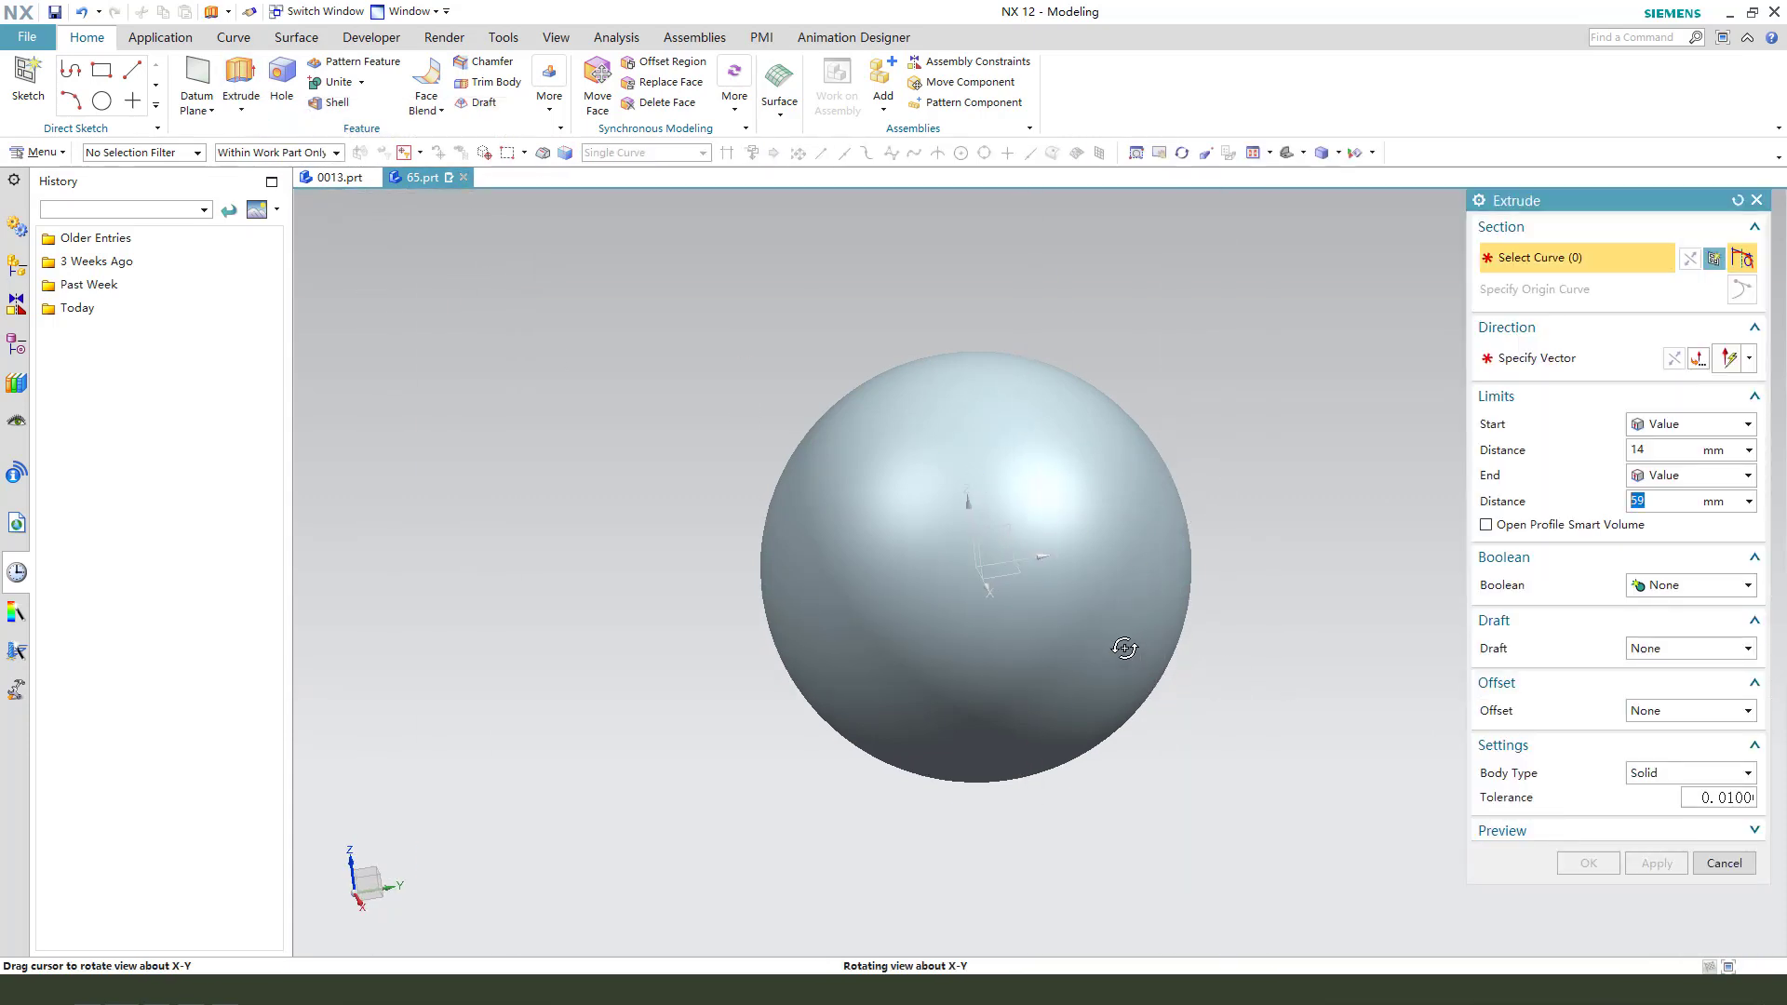
pyautogui.click(1030, 584)
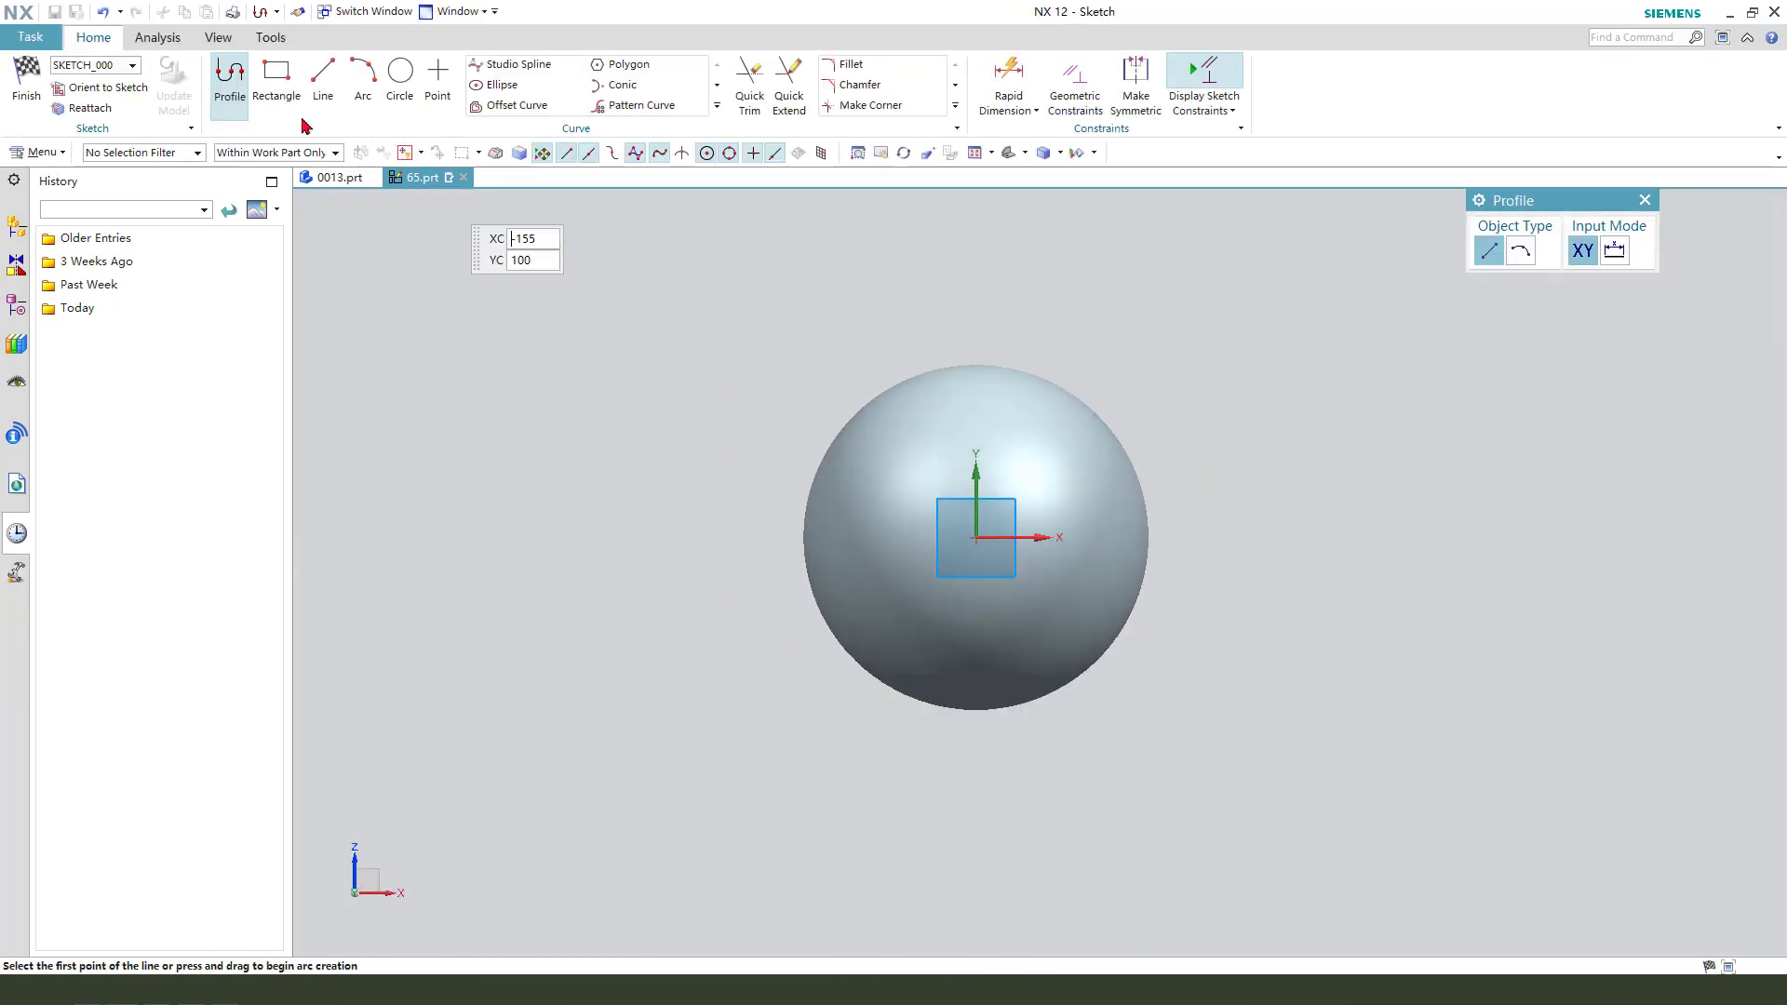
pyautogui.click(277, 84)
pyautogui.click(699, 431)
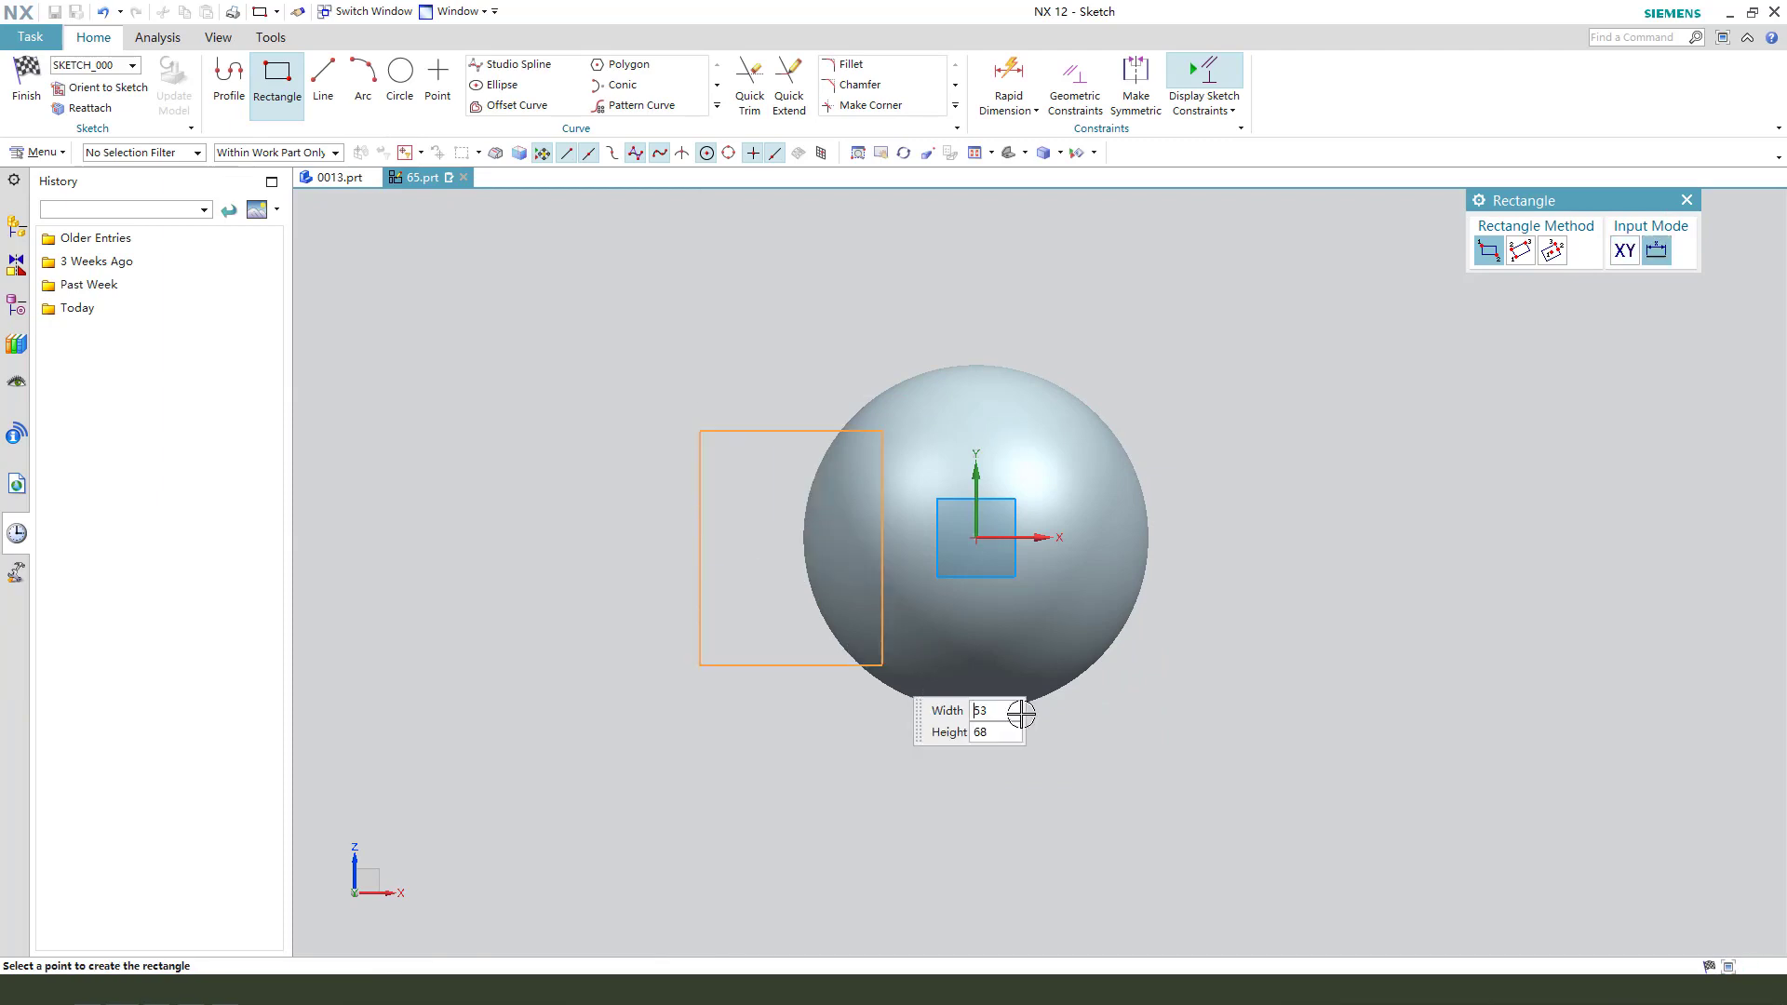
pyautogui.click(1214, 746)
pyautogui.press('Escape')
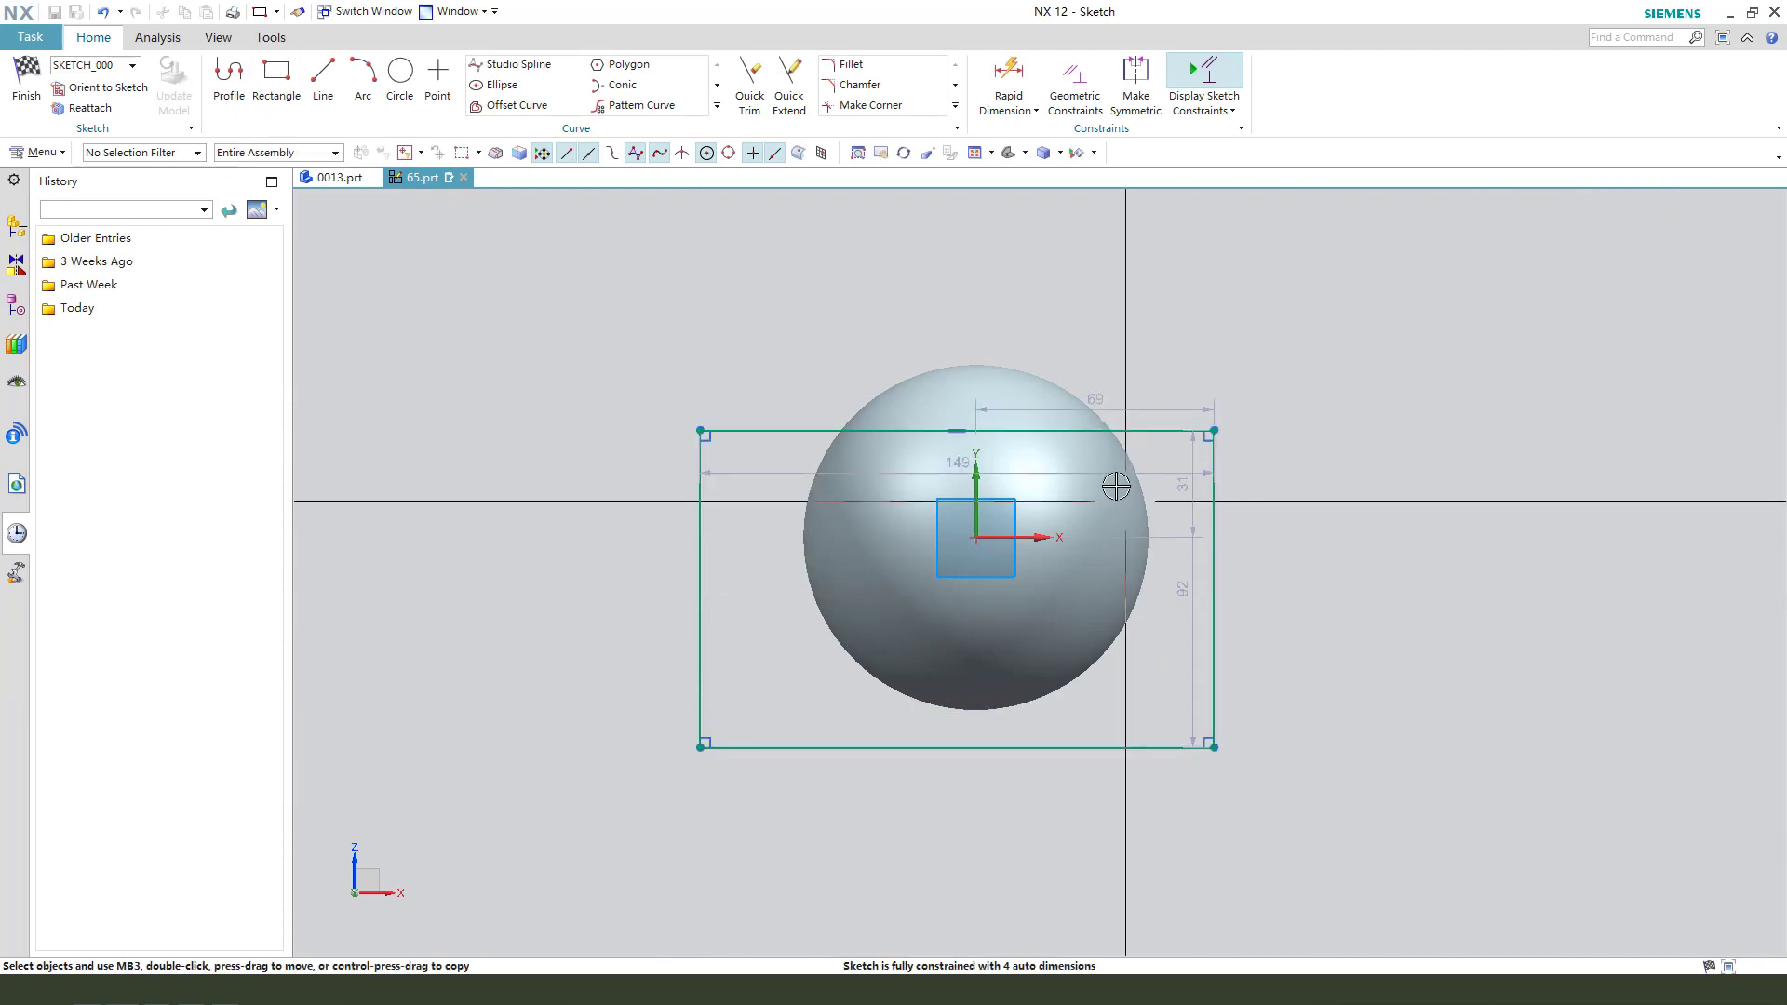
# Align the midpoint of the rectangle's upper edge with the vertical axis and set that edge 18 mm above the origin
pyautogui.click(957, 431)
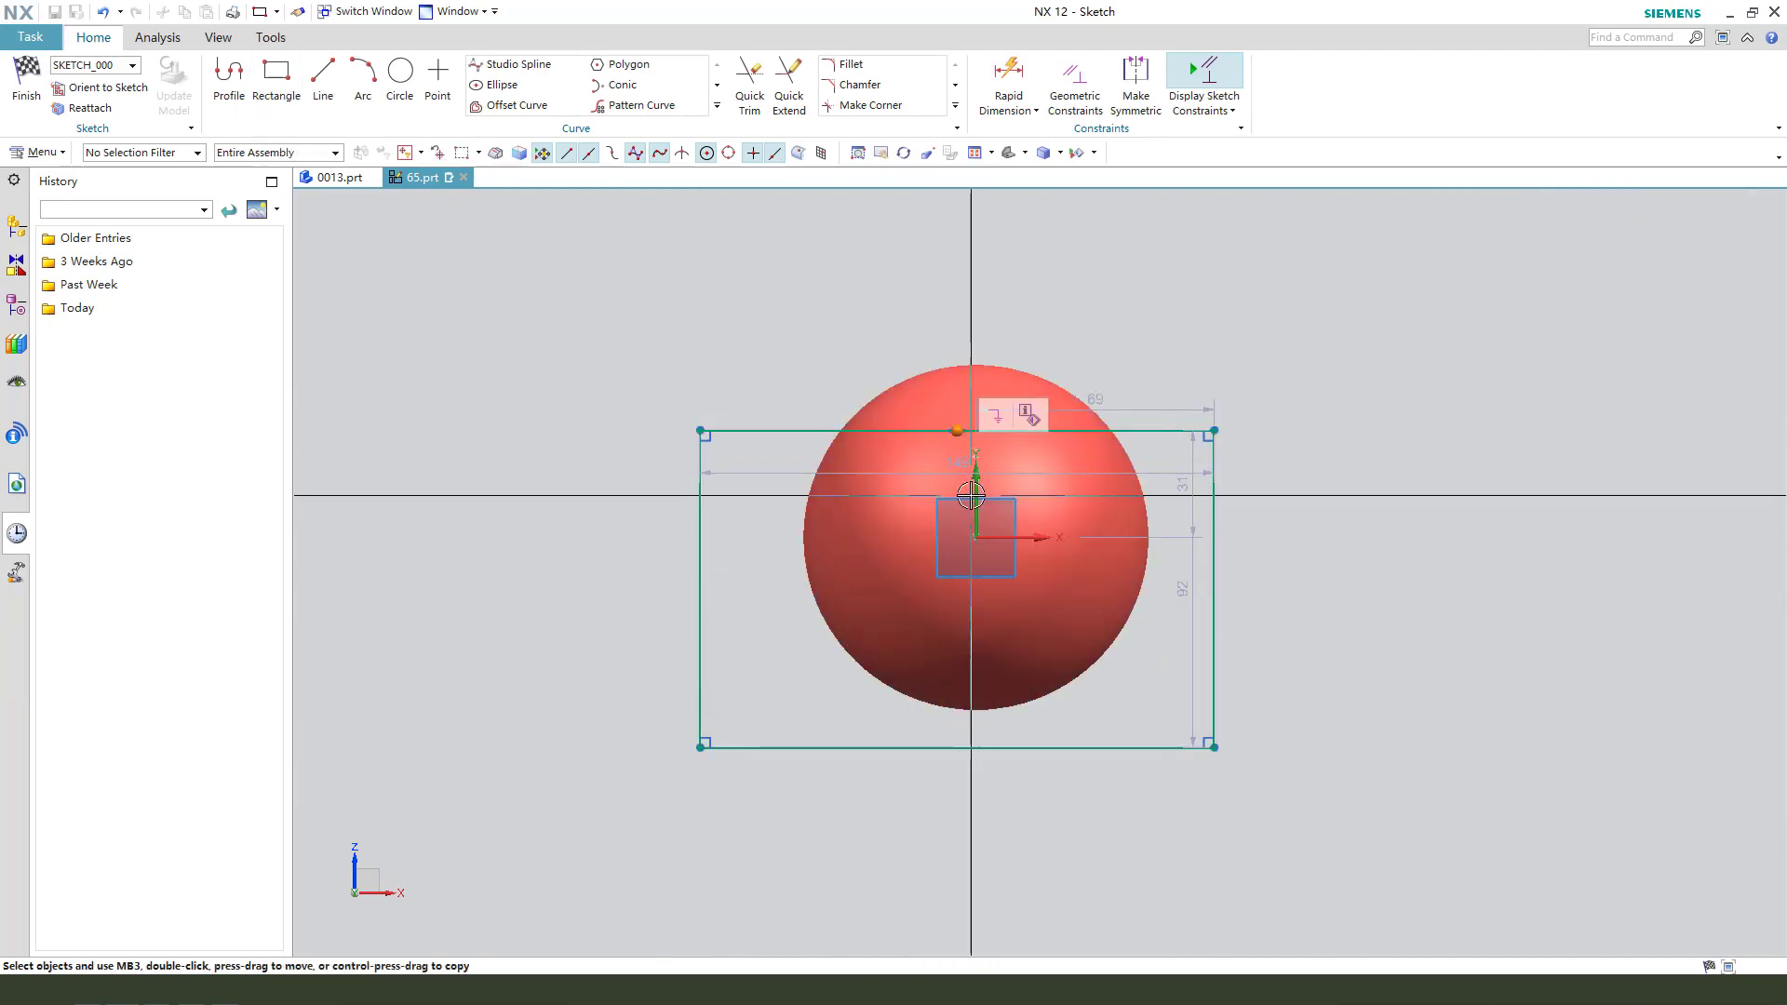
pyautogui.click(972, 496)
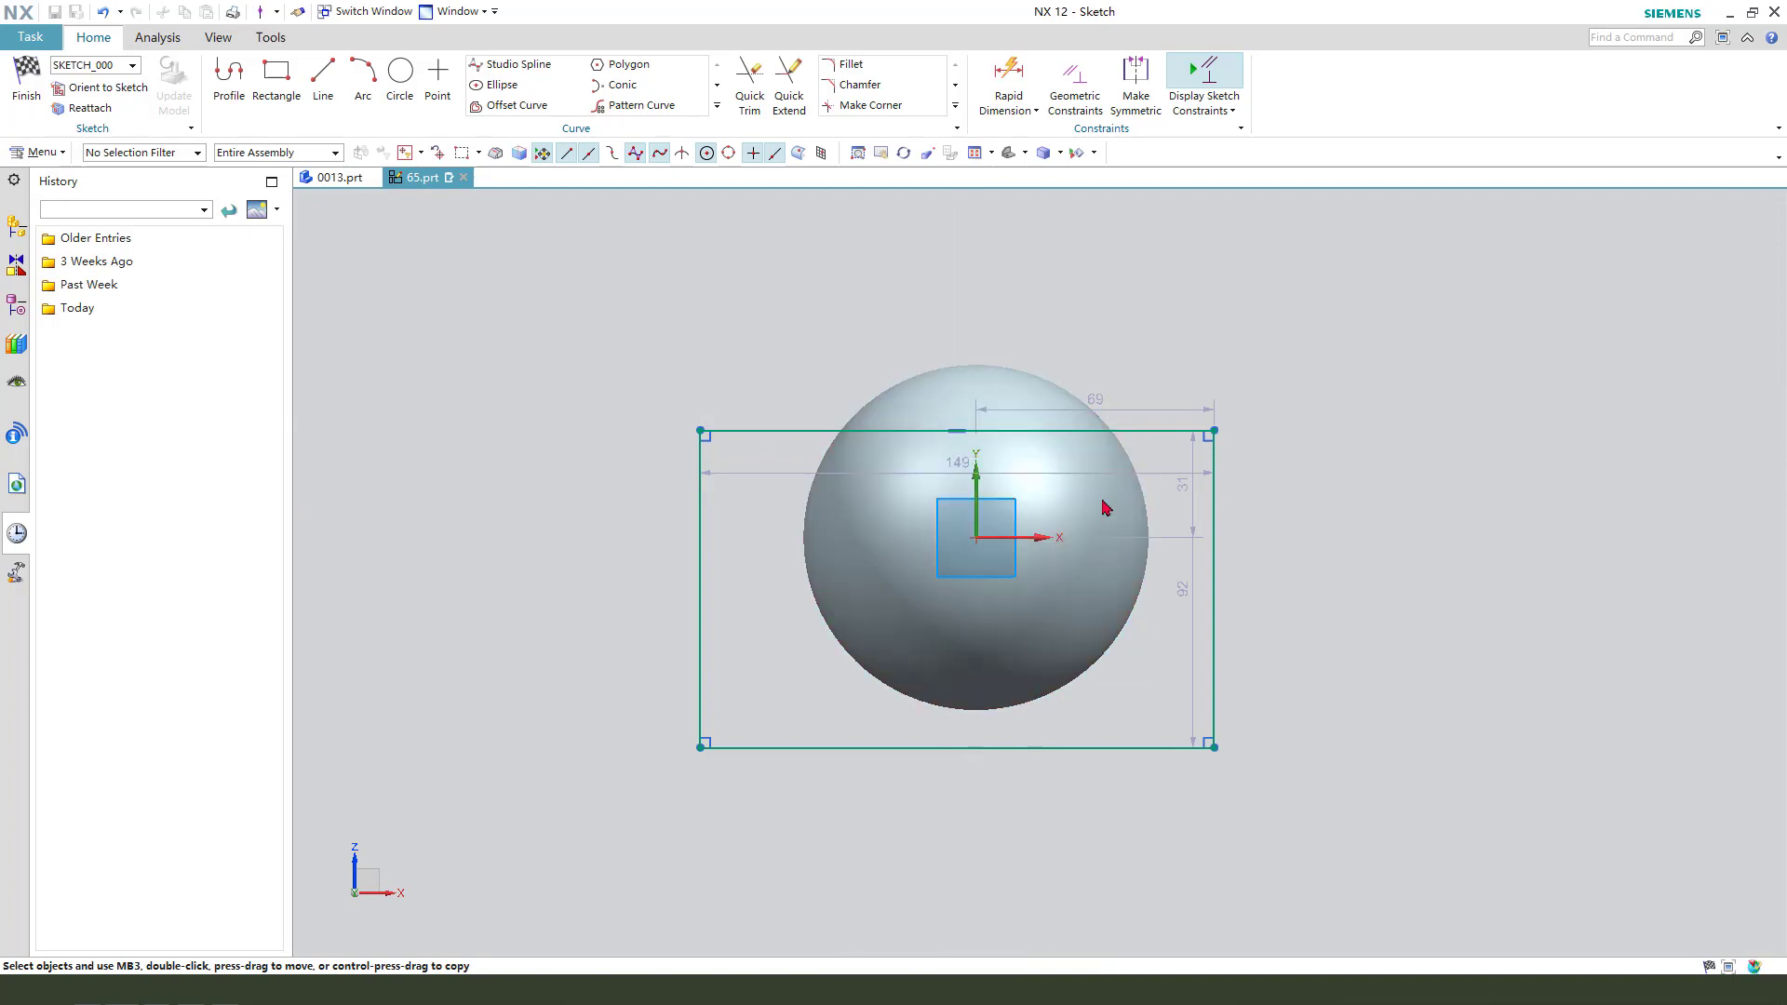
pyautogui.moveTo(1192, 589); pyautogui.dragTo(1359, 590)
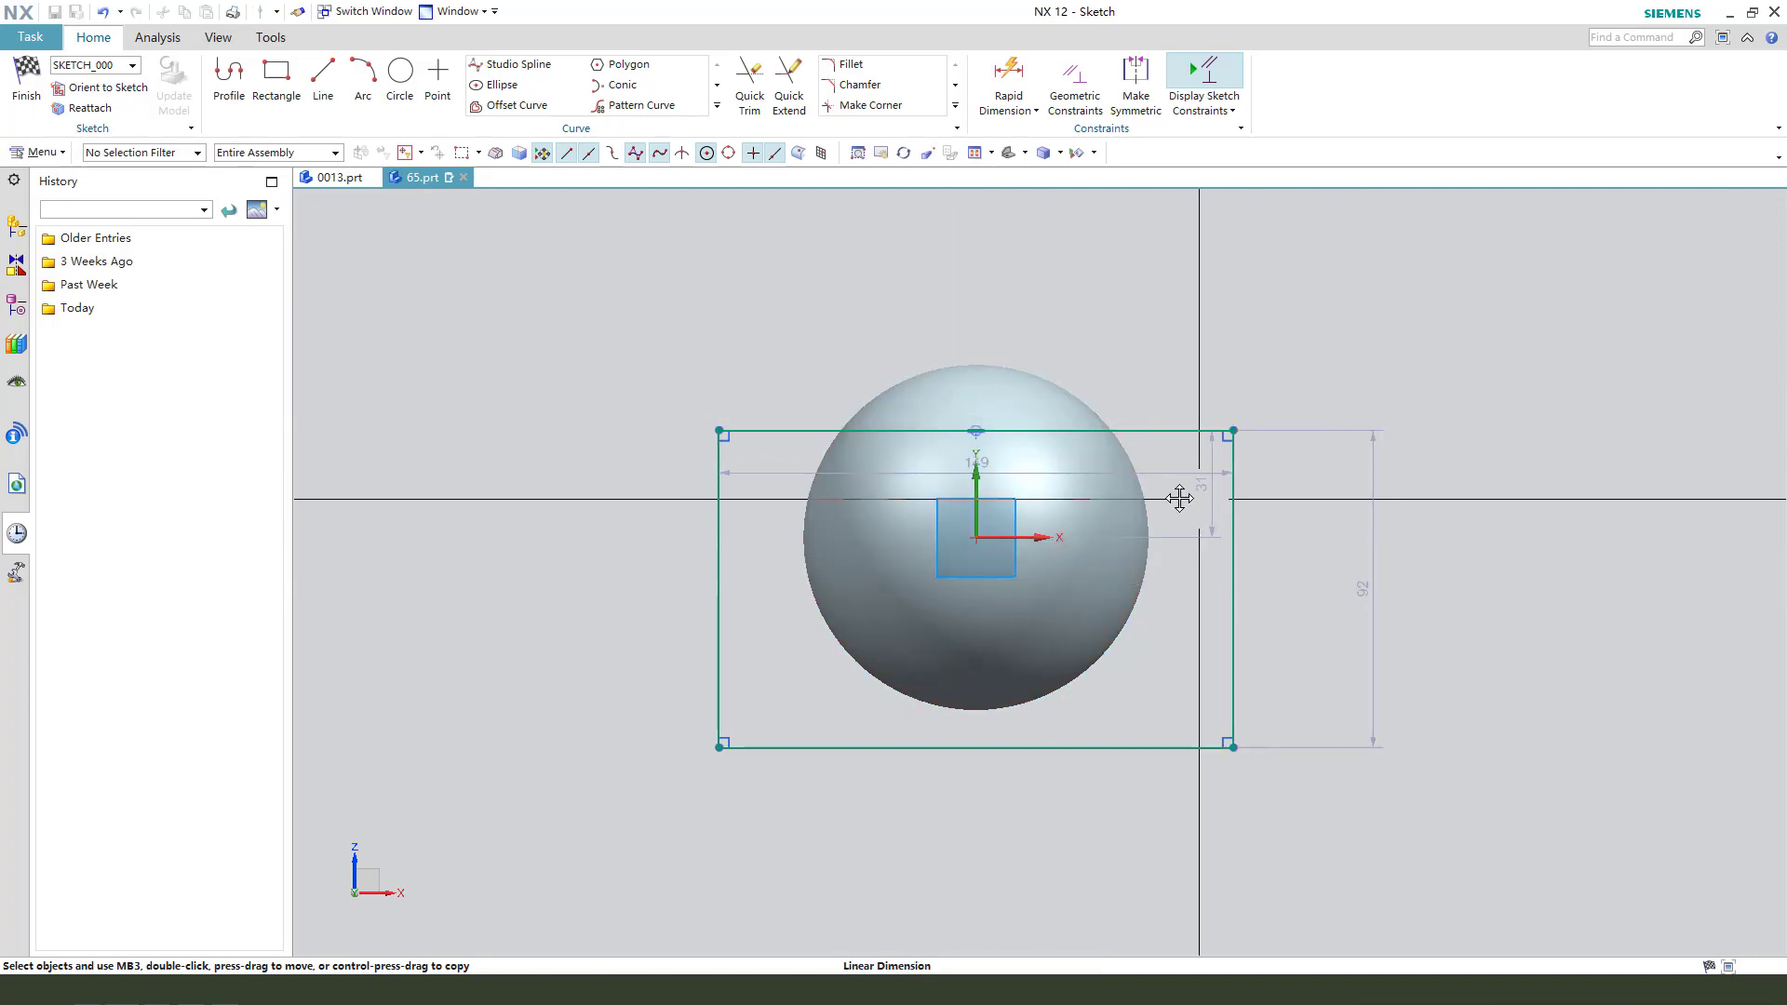
pyautogui.doubleClick(1179, 499)
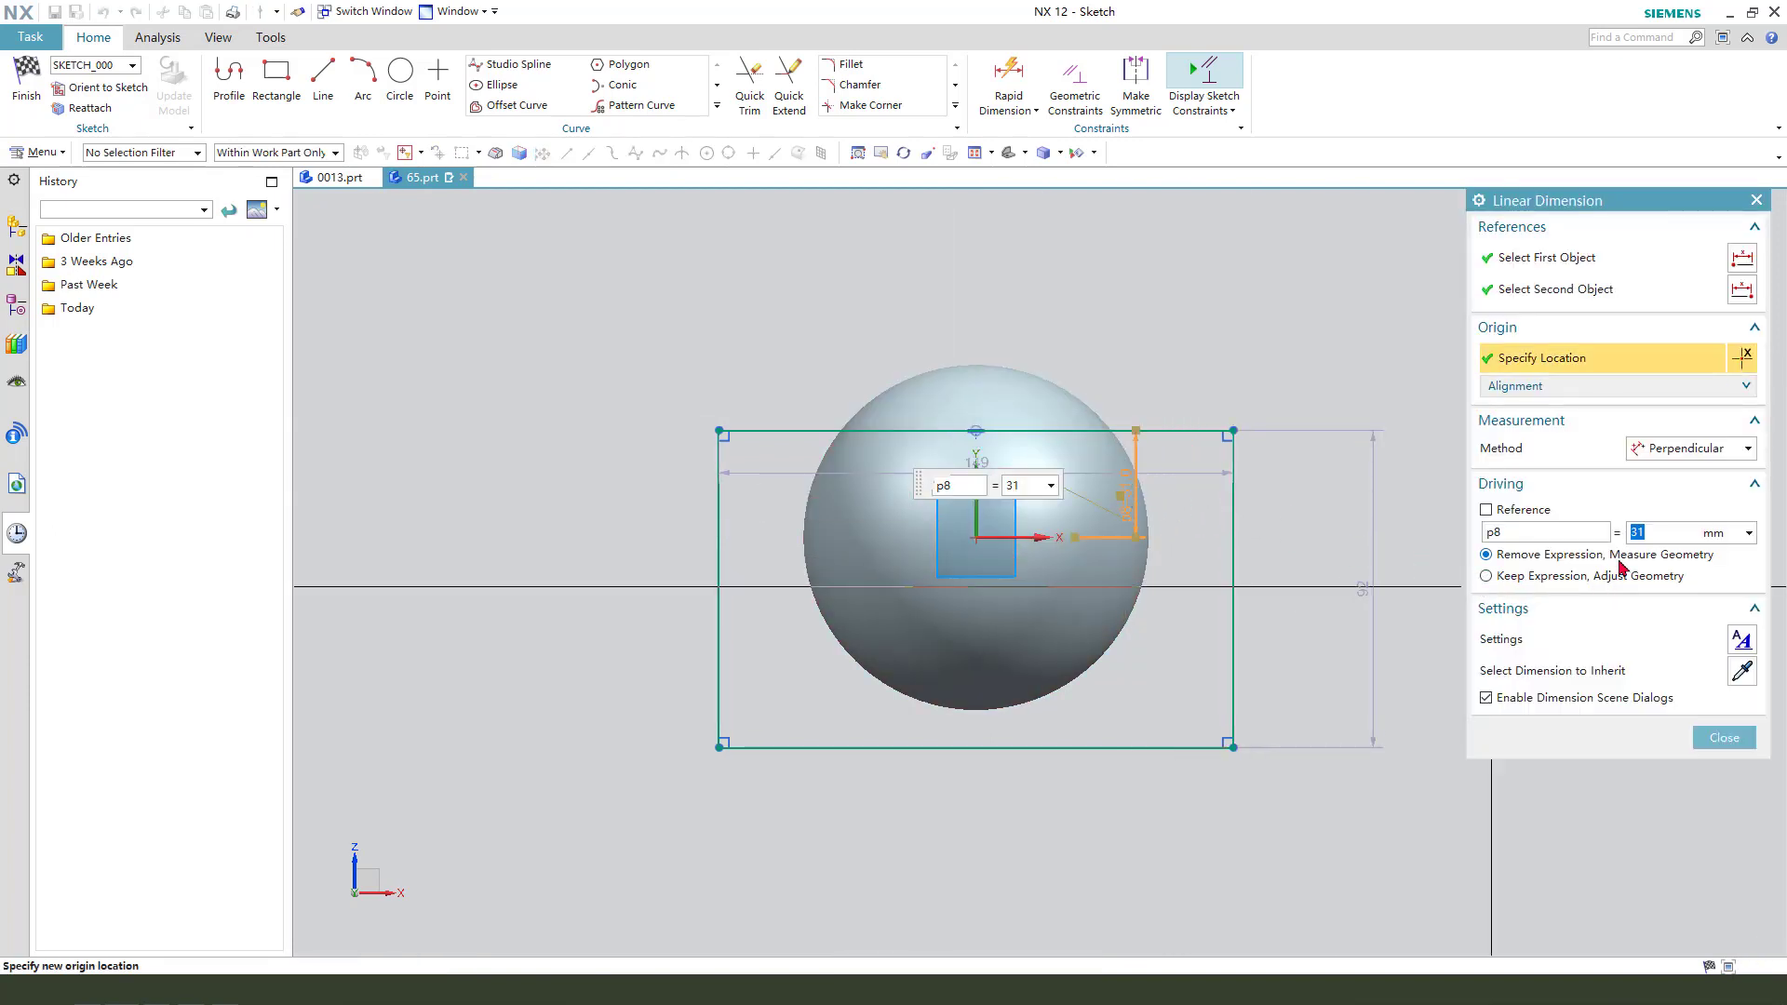
pyautogui.click(1620, 570)
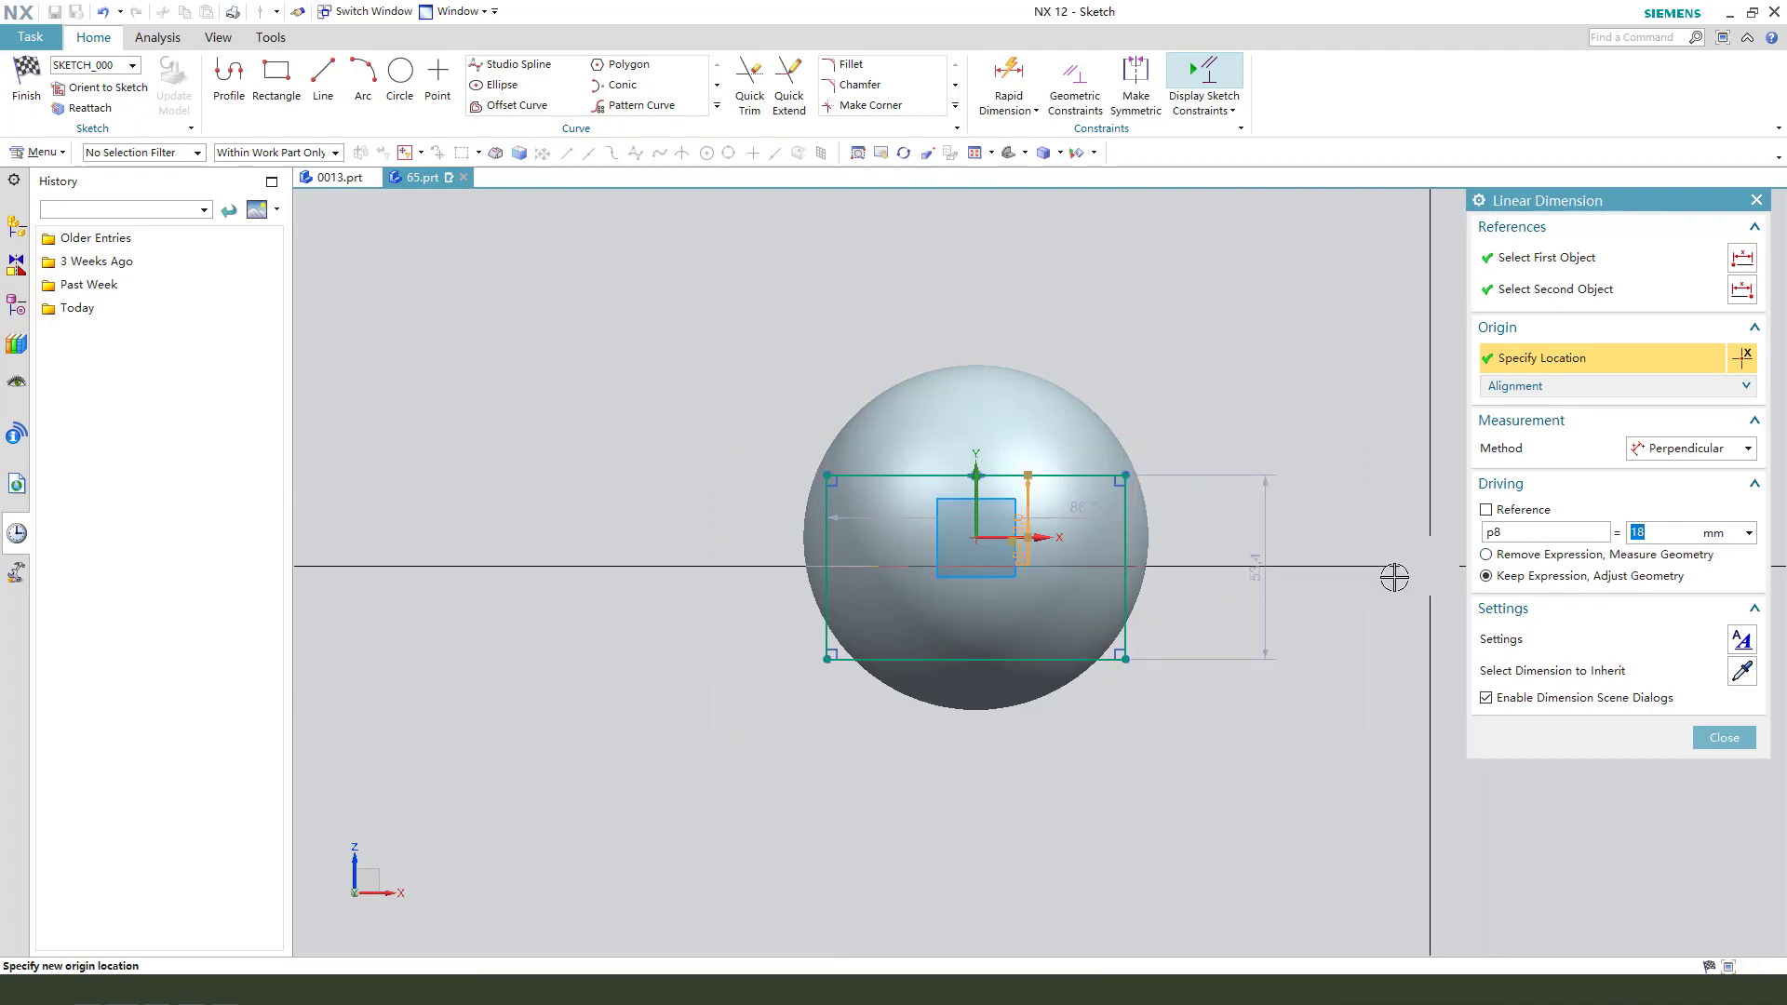
pyautogui.middleClick(1395, 577)
# Dimension the rectangle's lower edge 50 mm below the origin and stretch the rectangle to about 143.5 mm wide
pyautogui.scroll(3, 1106, 607)
pyautogui.click(1009, 79)
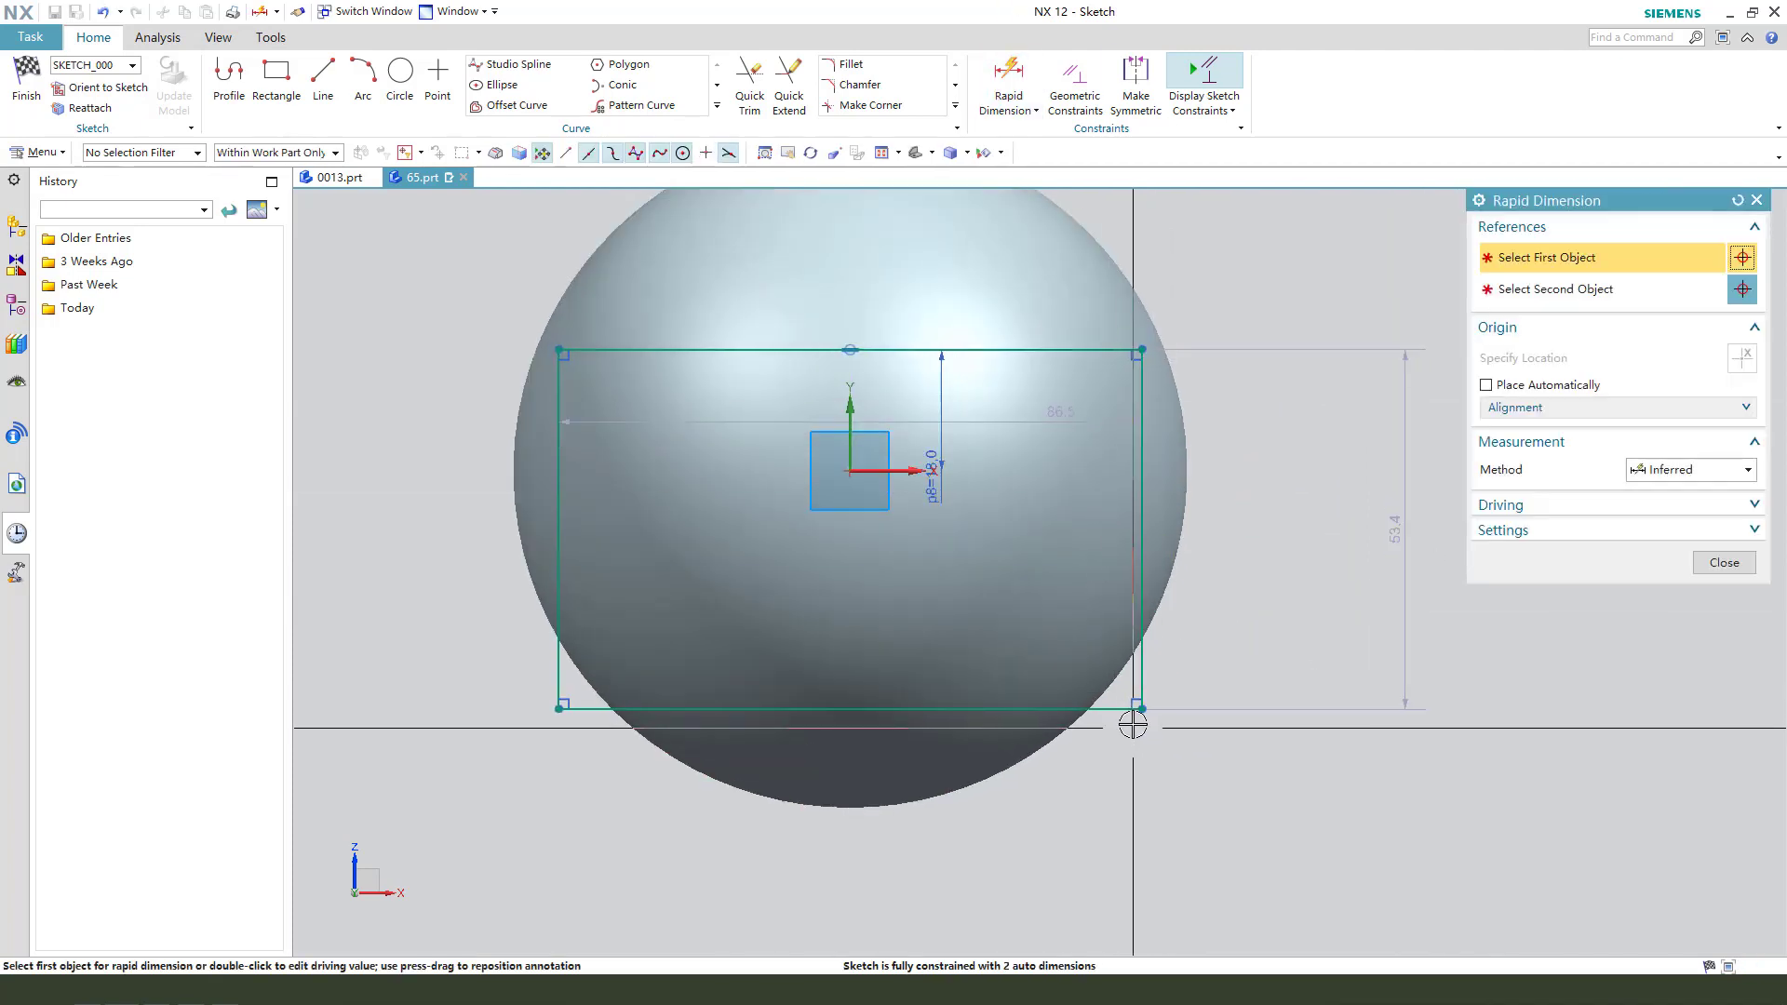
pyautogui.click(1140, 709)
pyautogui.click(857, 472)
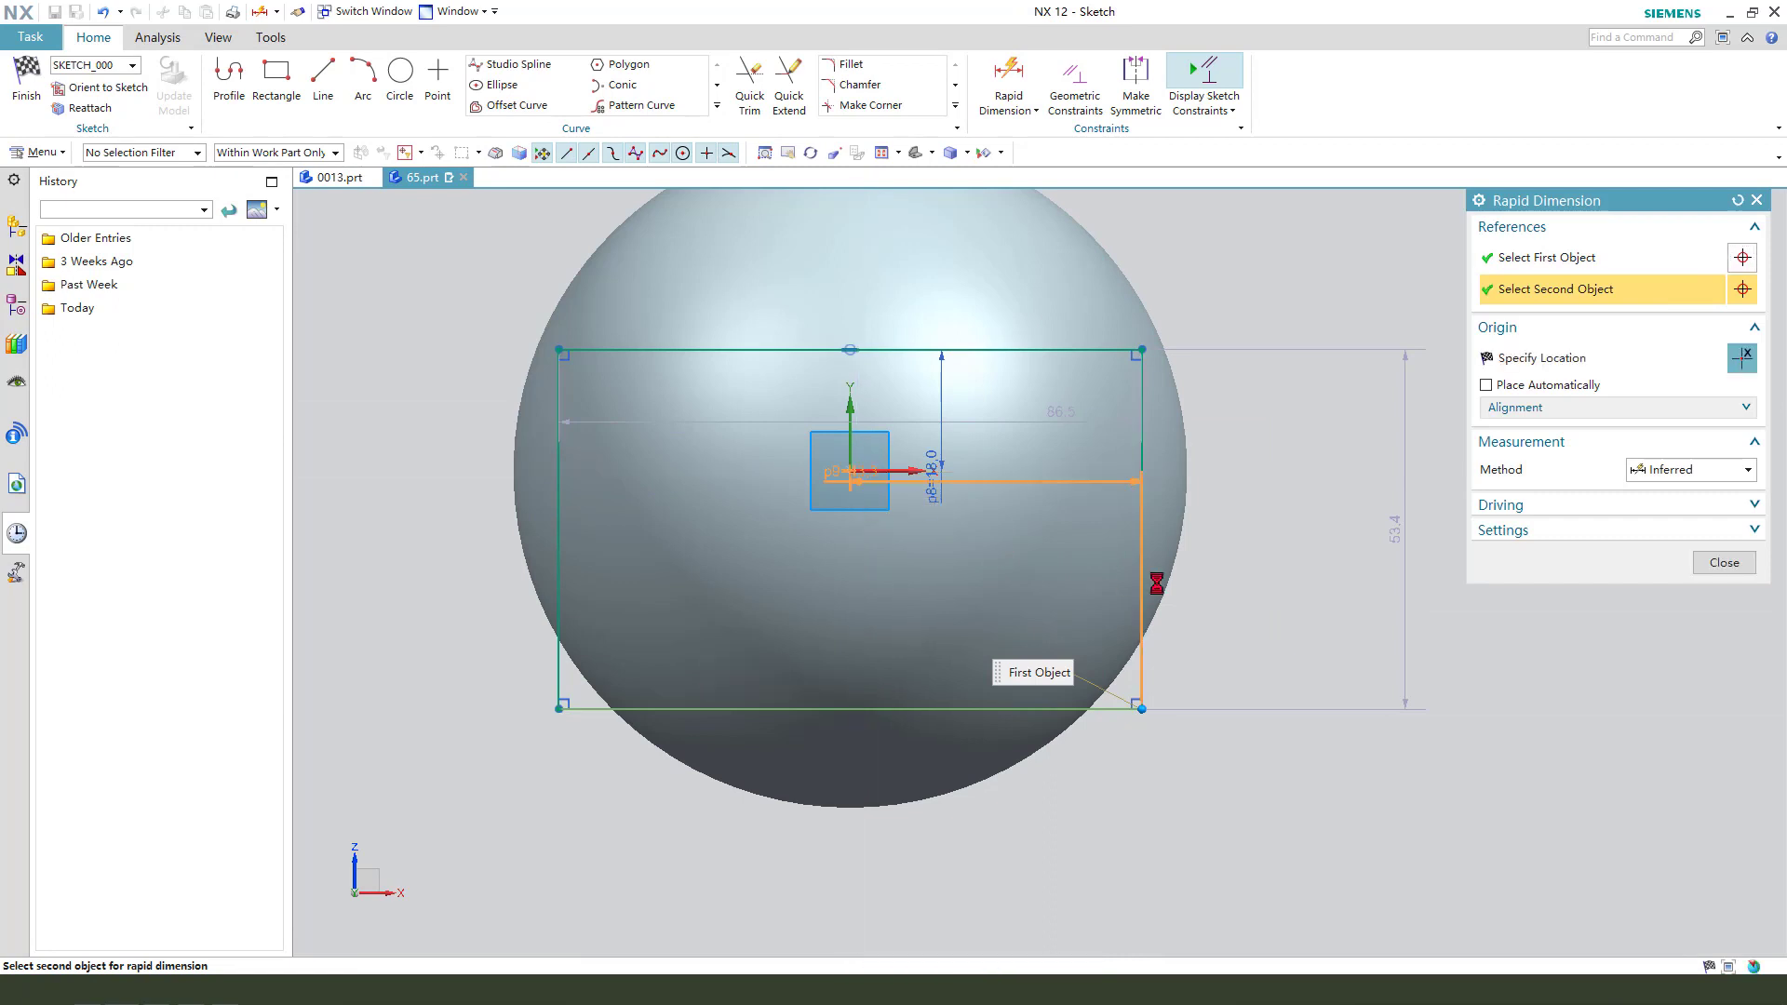
pyautogui.click(1348, 608)
pyautogui.write('50')
pyautogui.press('Return')
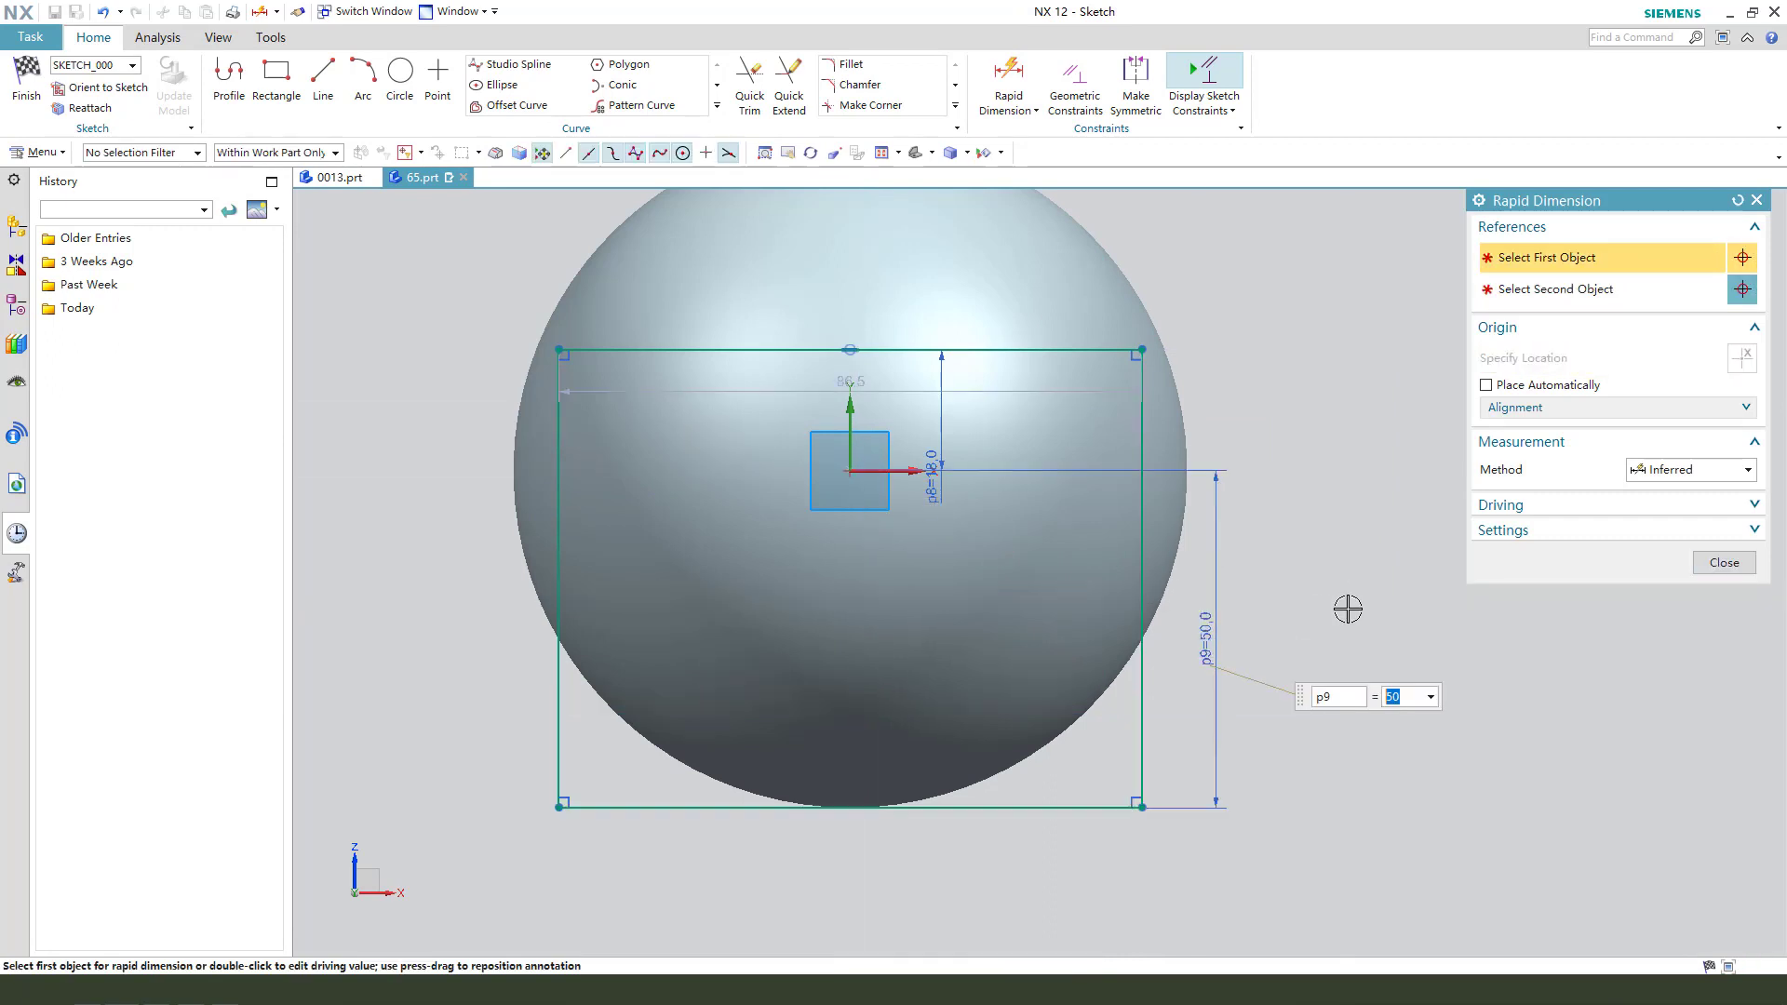
pyautogui.click(1723, 563)
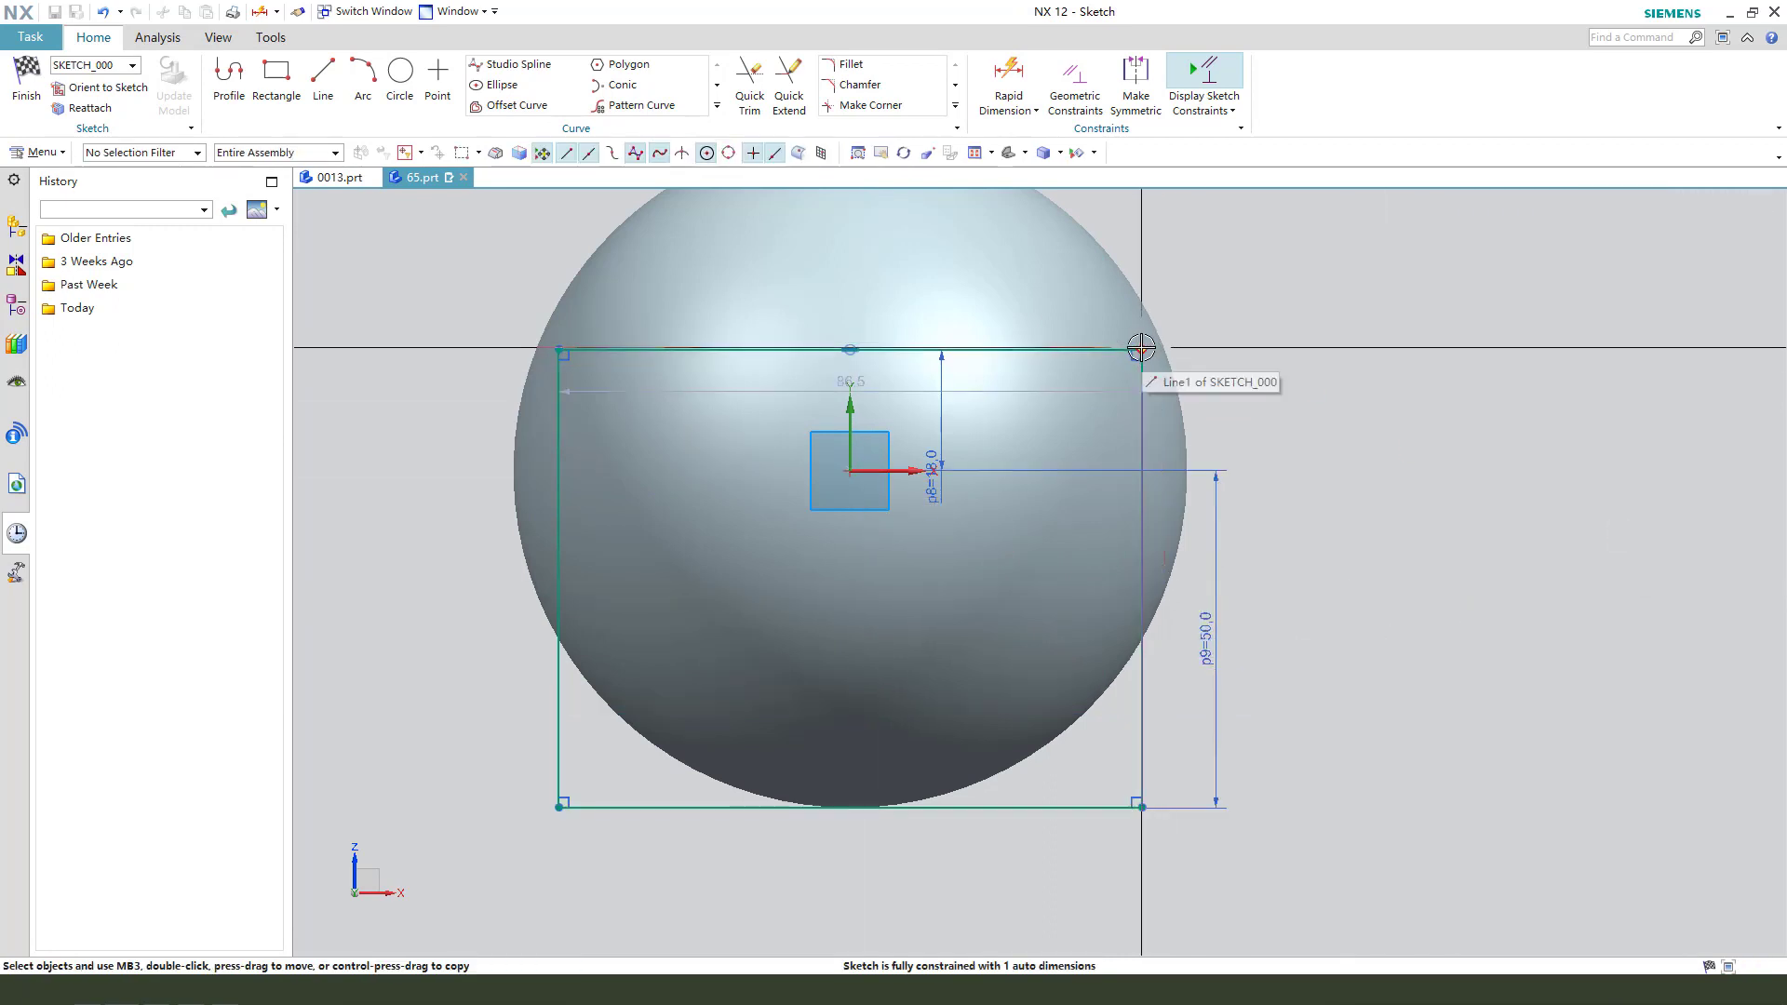
pyautogui.moveTo(1145, 351); pyautogui.dragTo(1019, 220)
pyautogui.scroll(-2, 1307, 436)
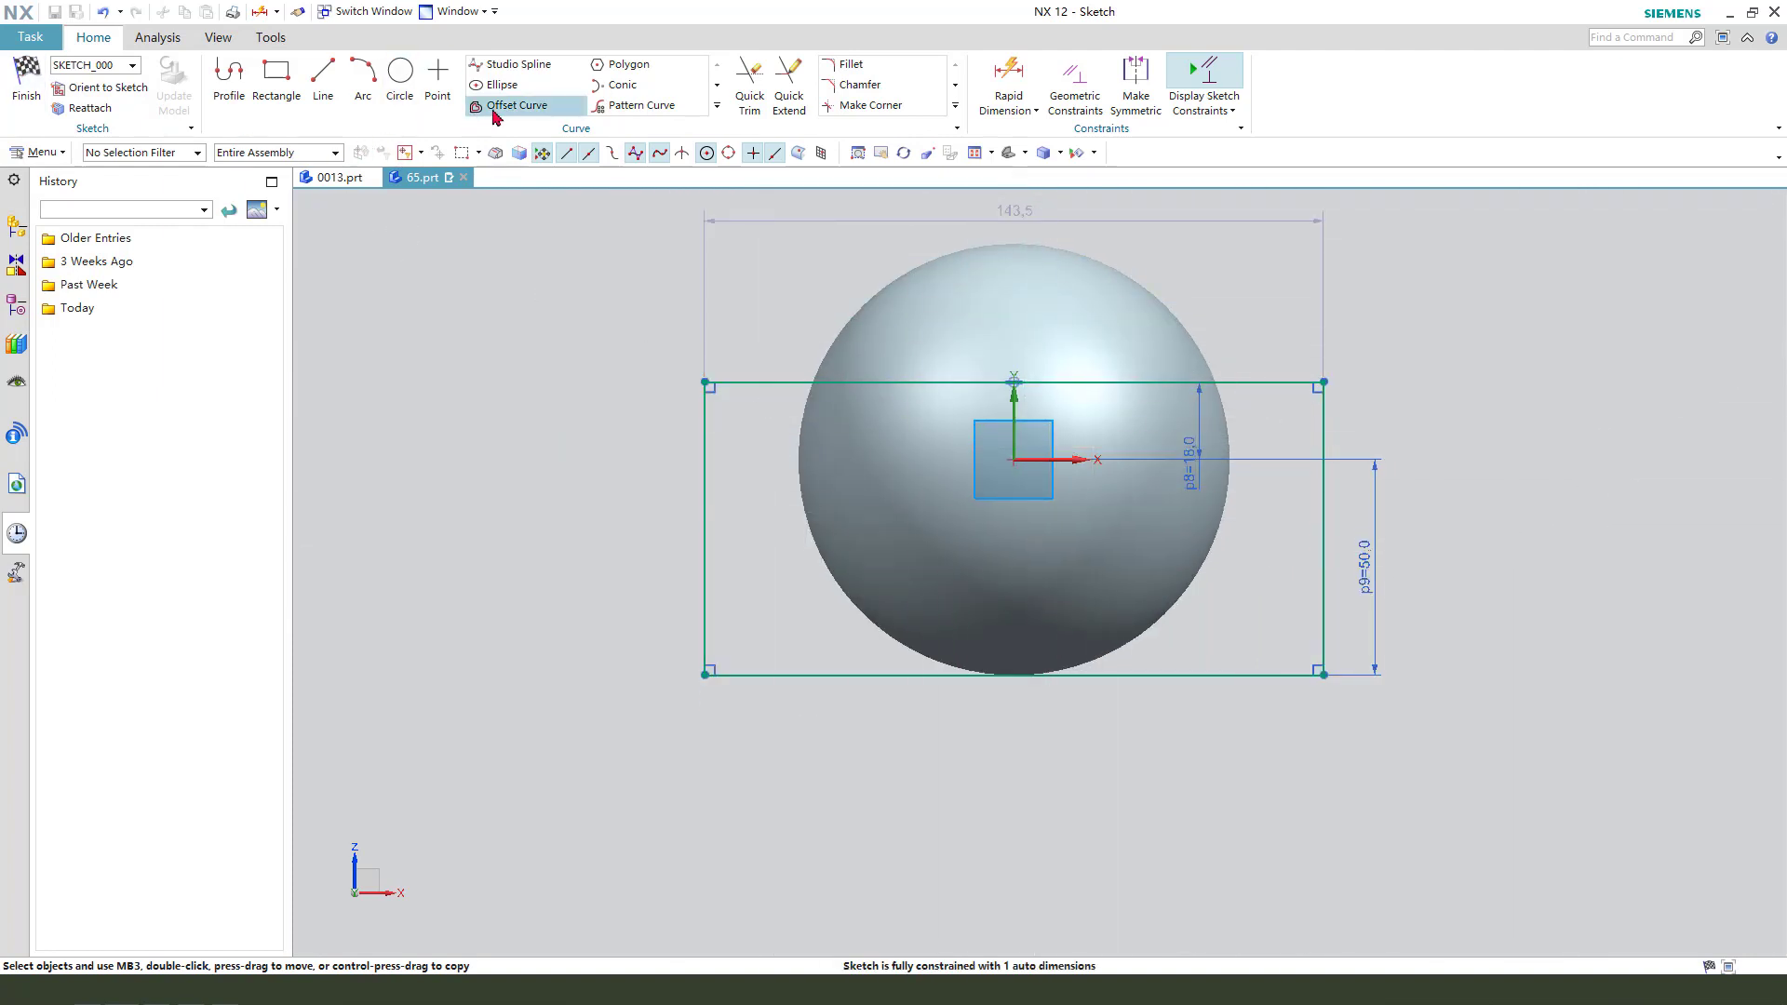
# Draw an ellipse about 25 mm below the origin with a 39 mm major radius and 18 mm minor radius
pyautogui.click(501, 85)
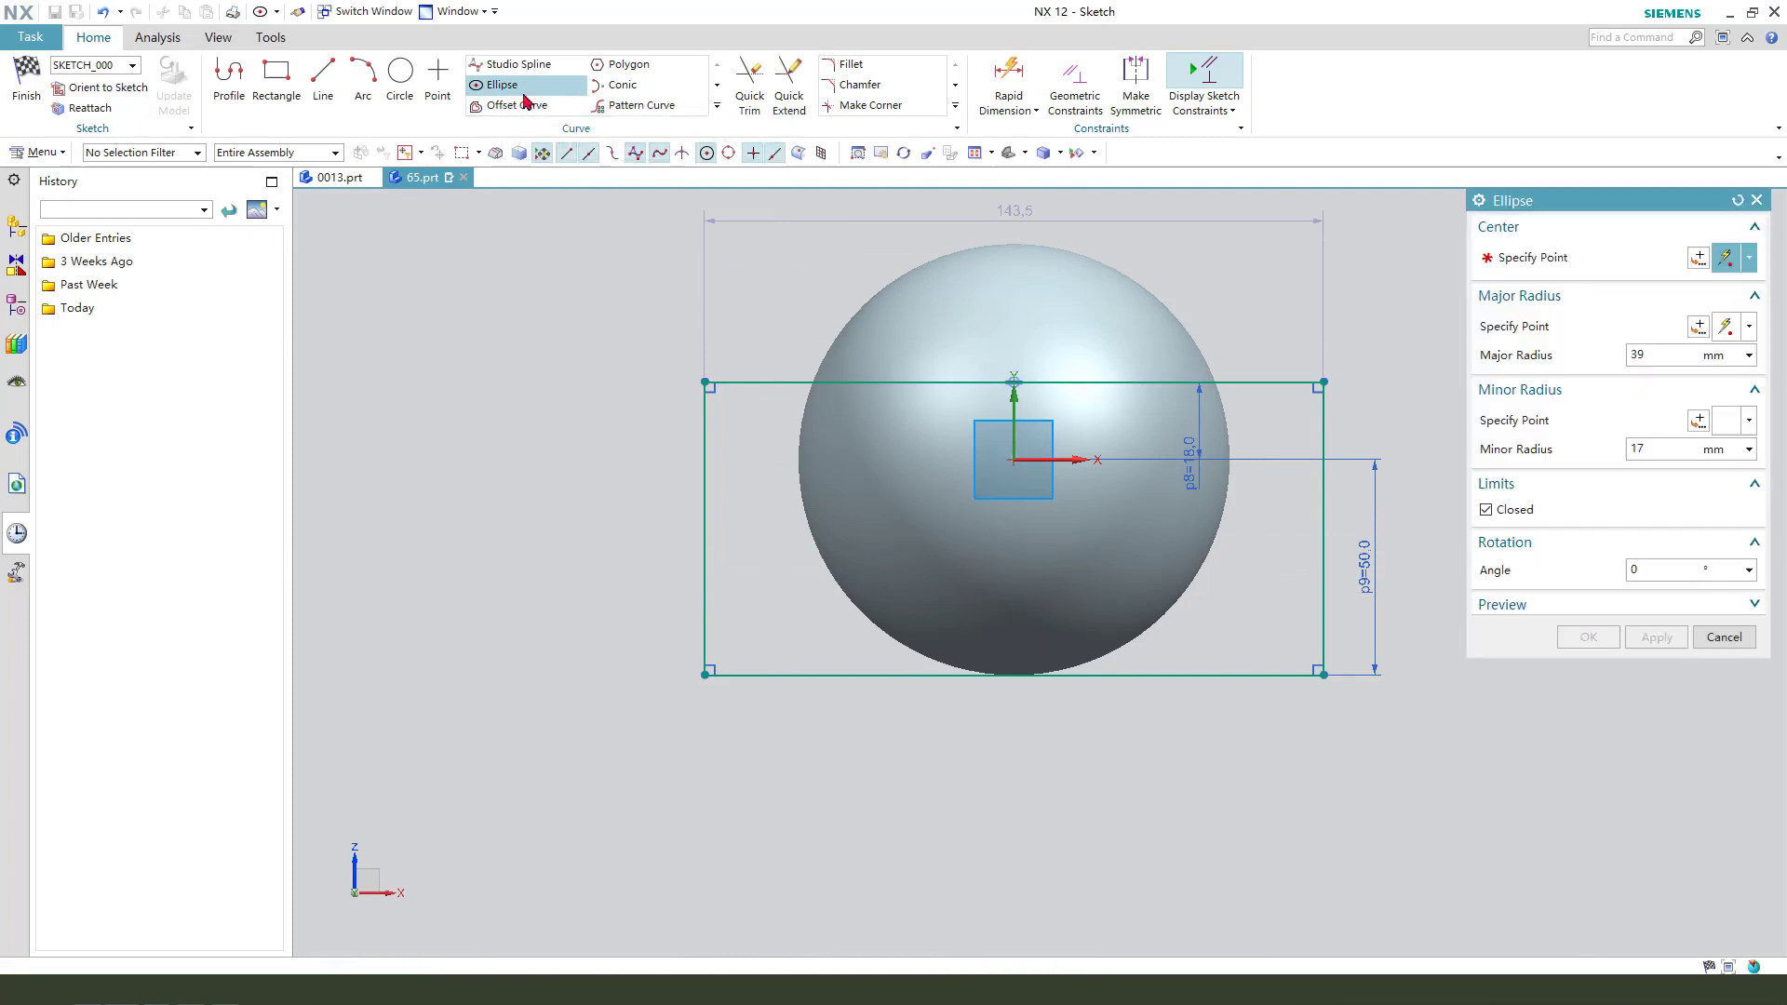
pyautogui.scroll(1, 1006, 567)
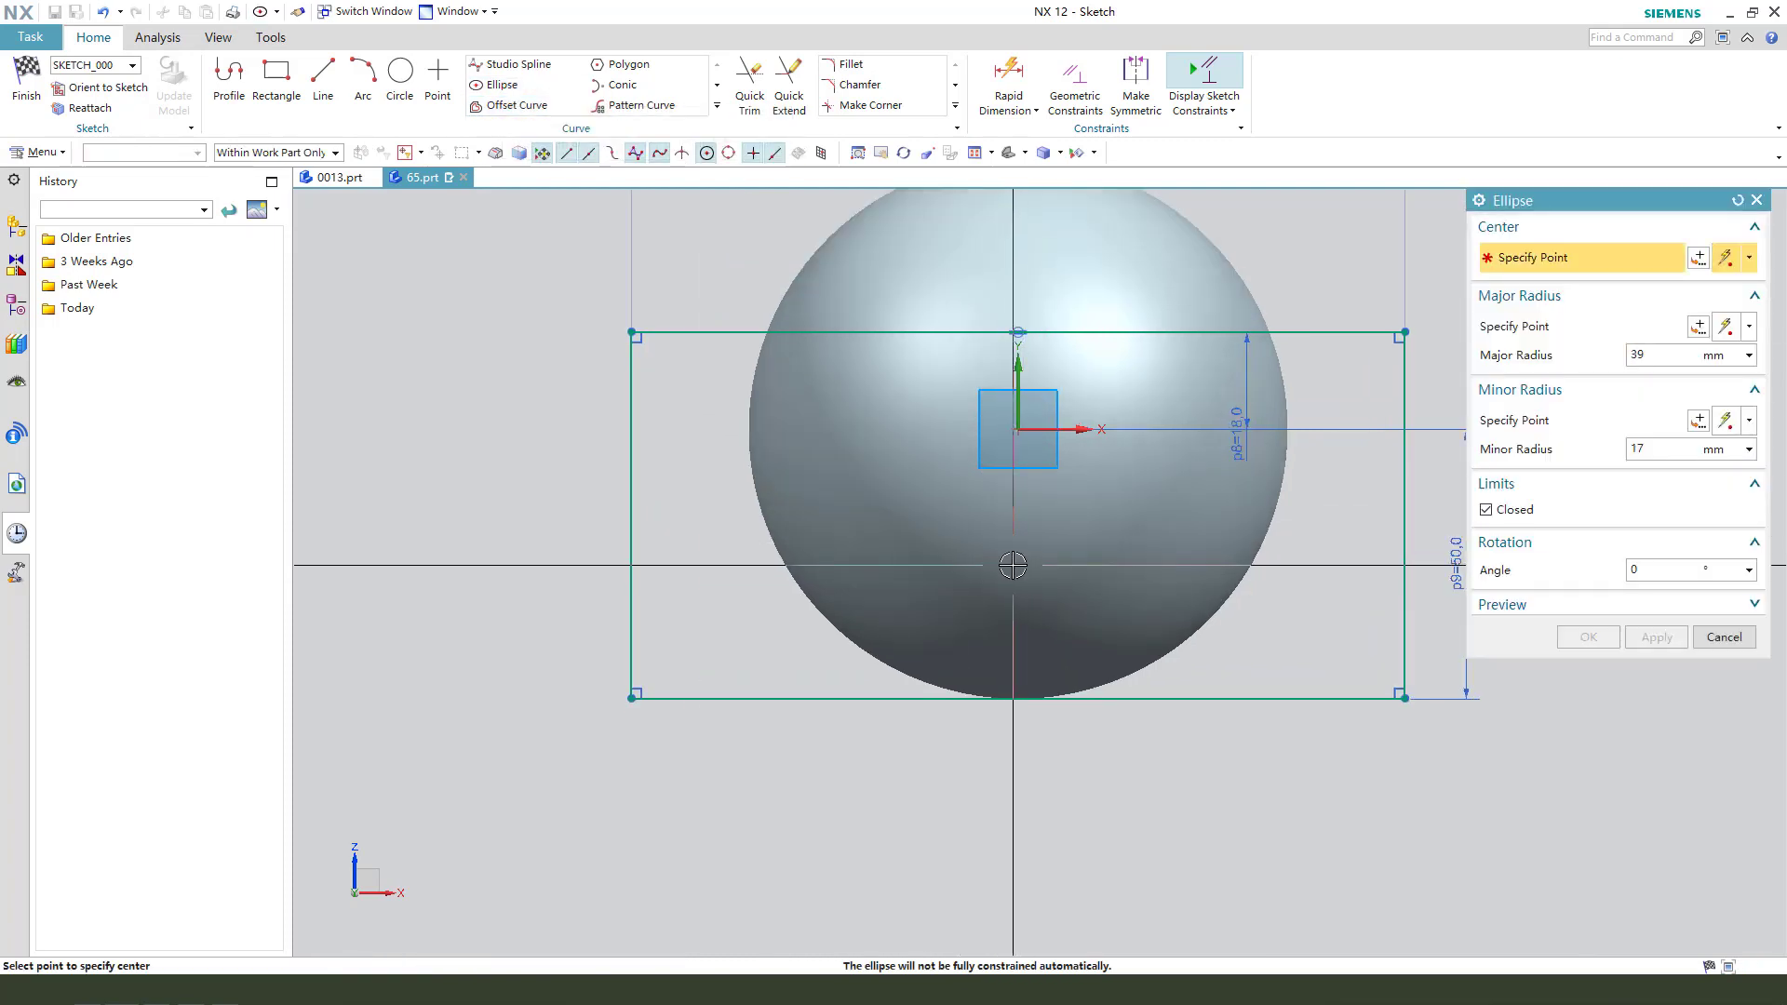
pyautogui.click(1012, 564)
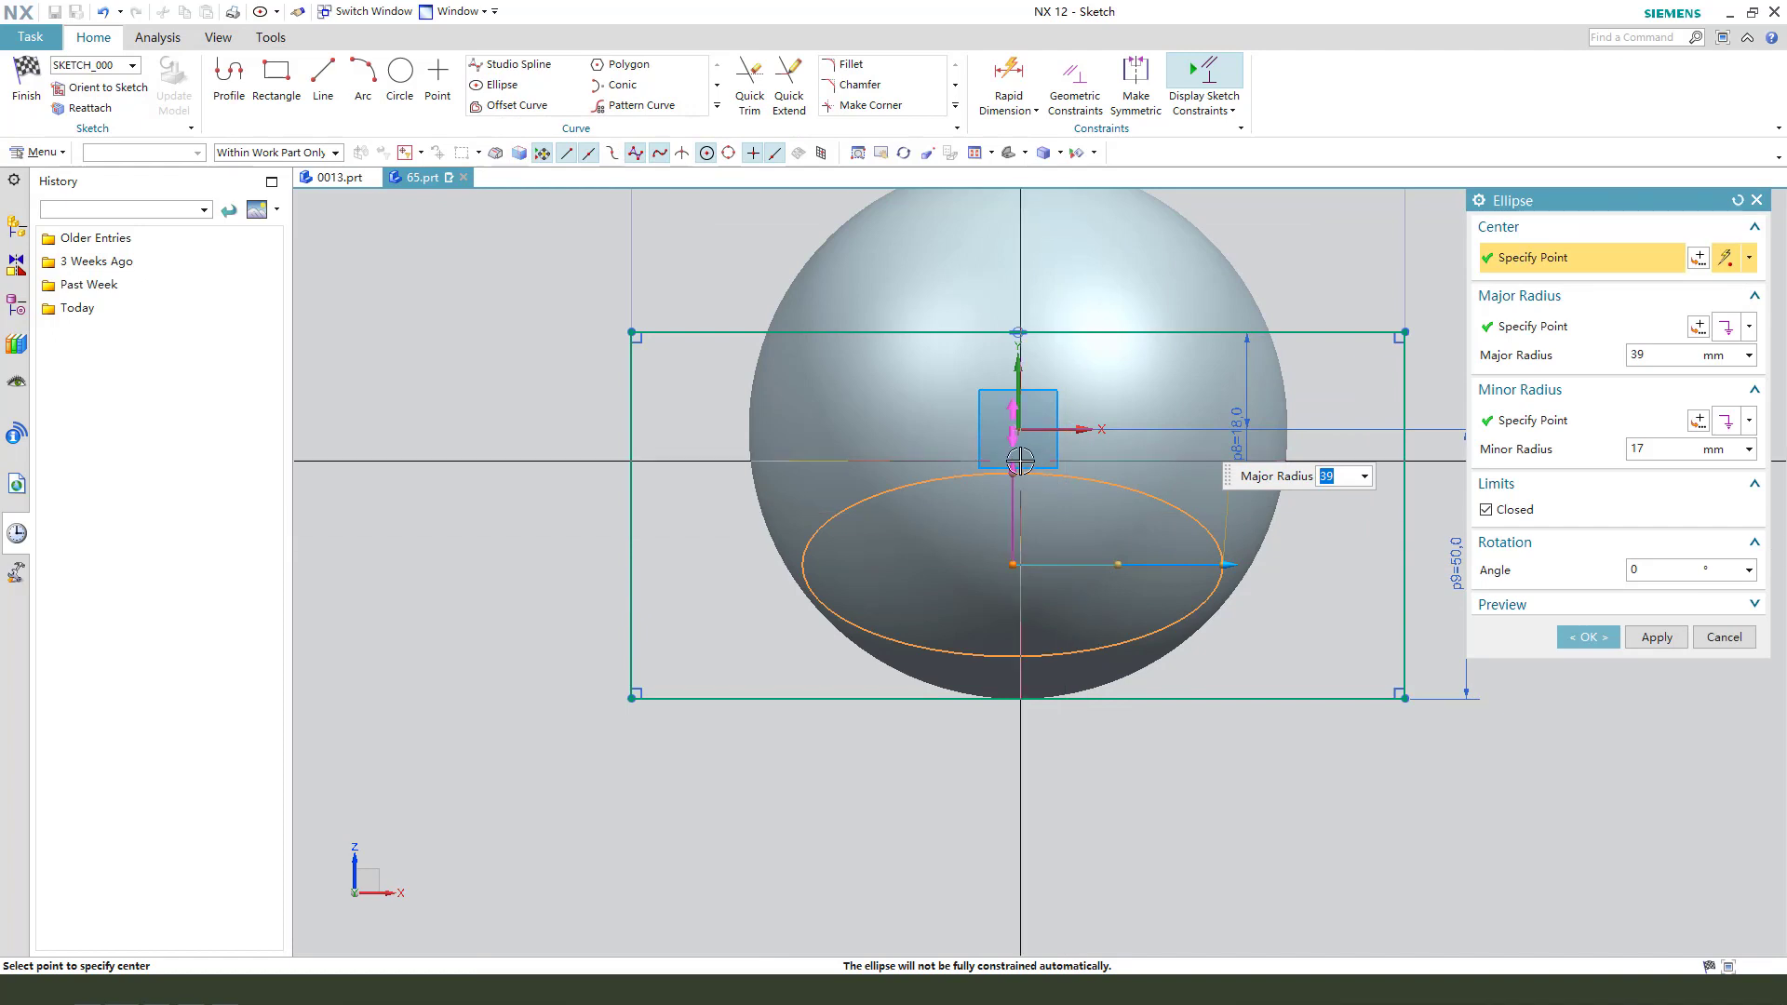
pyautogui.moveTo(1016, 463)
pyautogui.mouseDown()
pyautogui.moveTo(1012, 429)
pyautogui.moveTo(1002, 456)
pyautogui.mouseUp()
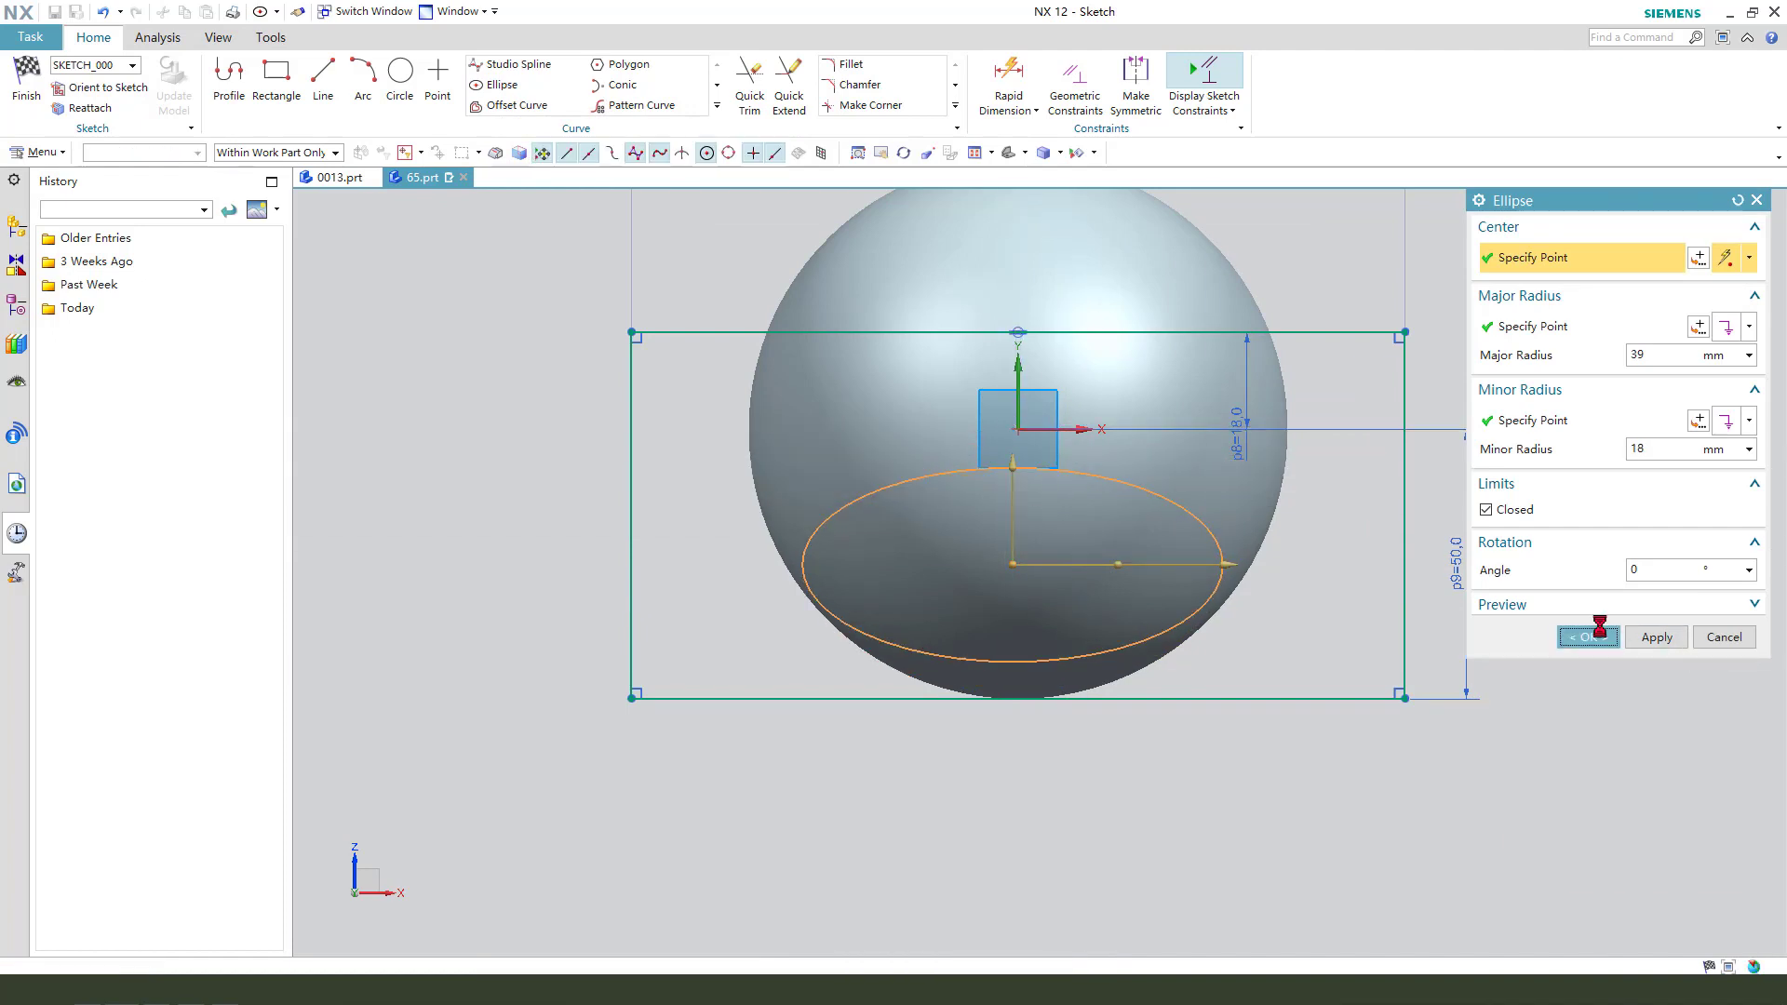
pyautogui.click(1589, 636)
# Draw two horizontal lines from the ellipse's centre to beyond its sides, about 53 mm and 48 mm long
pyautogui.click(323, 82)
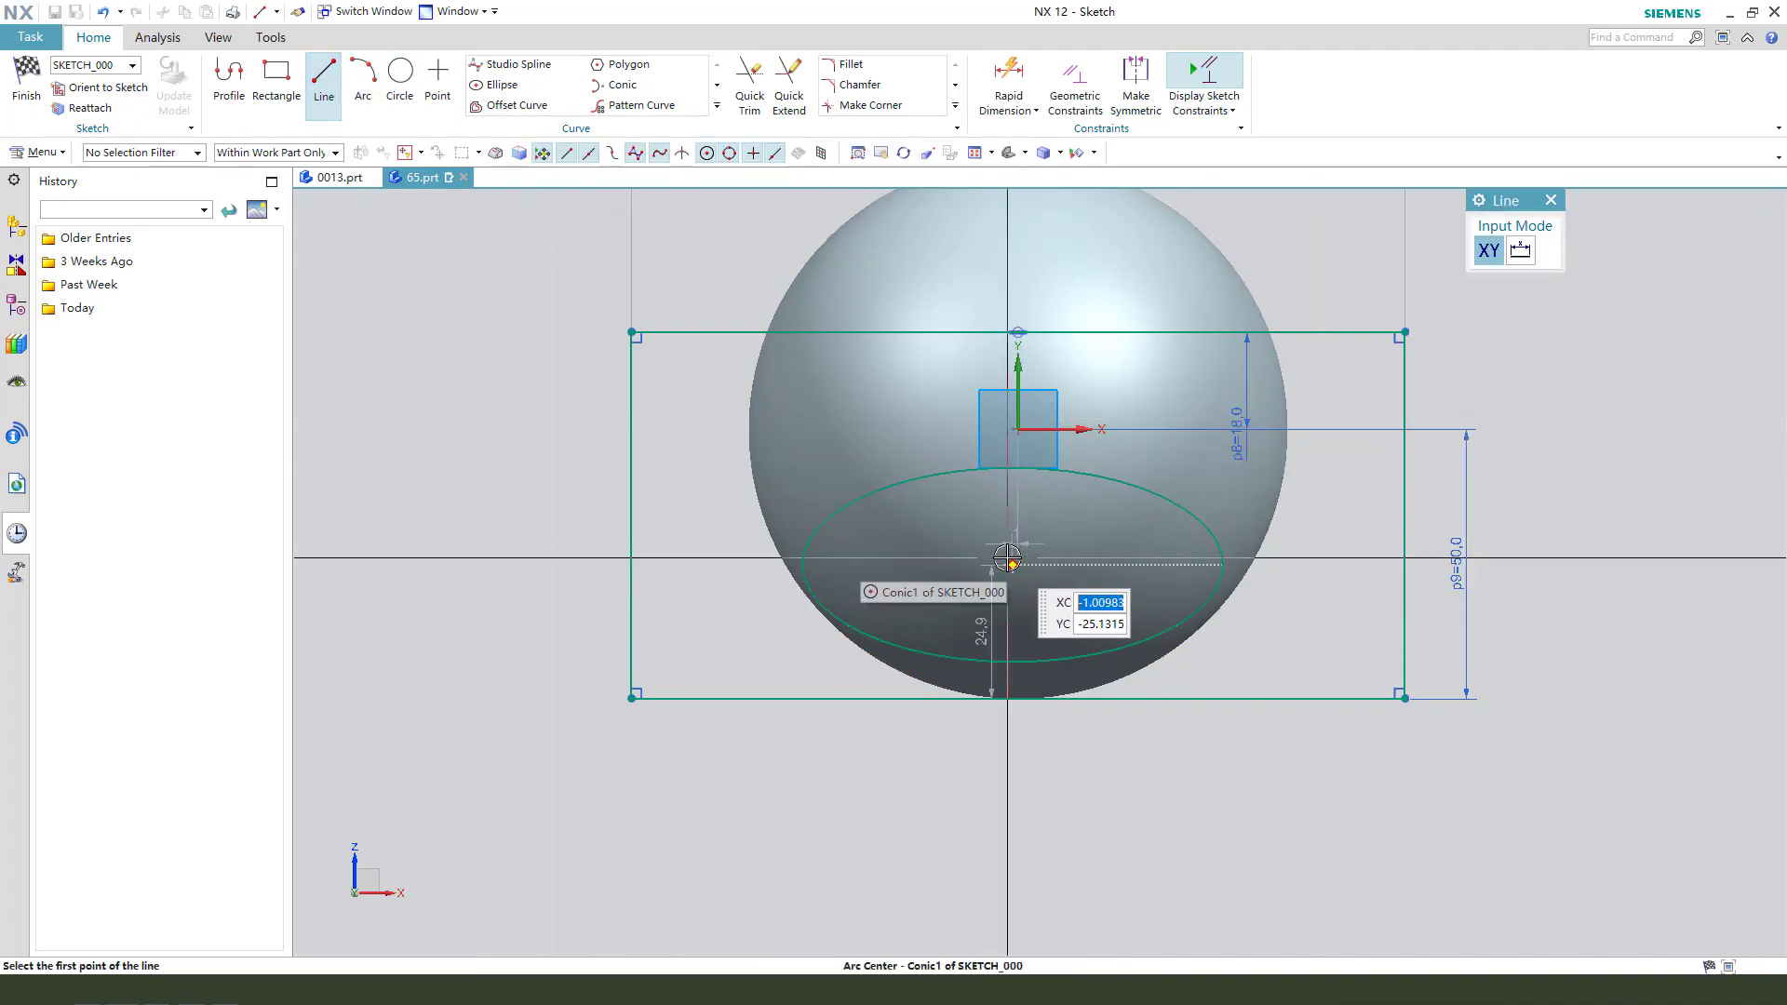
pyautogui.click(1012, 564)
pyautogui.click(1298, 565)
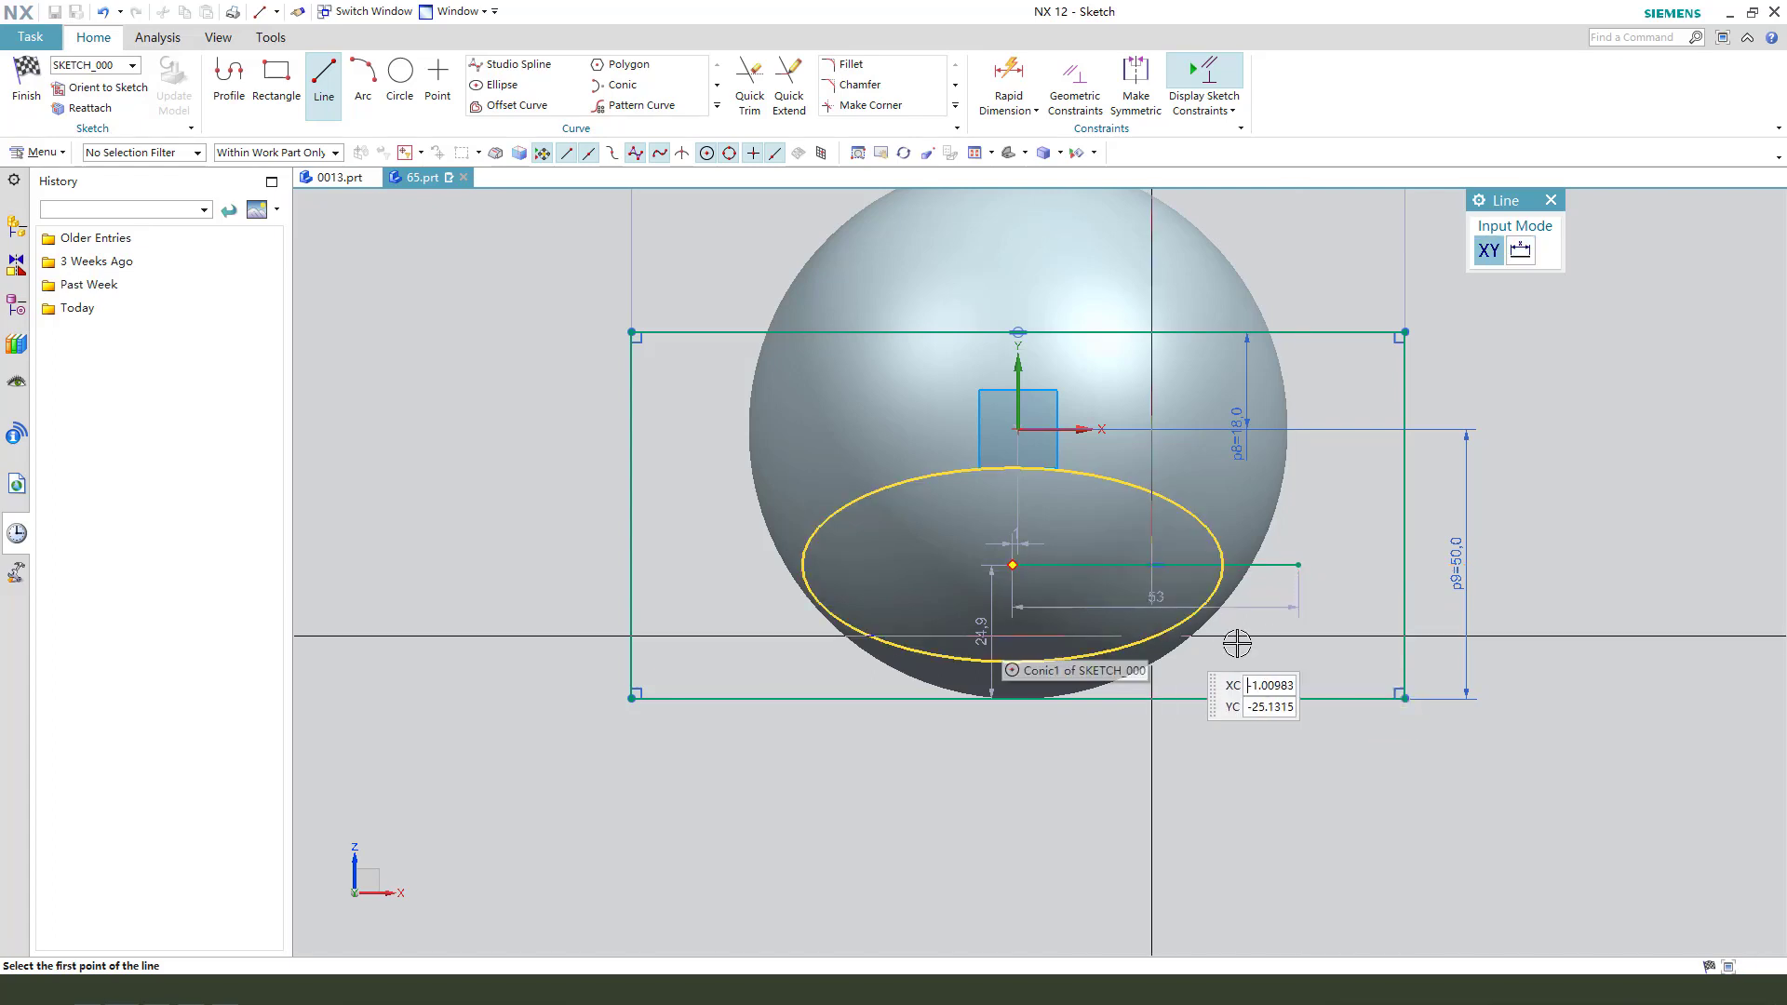
pyautogui.click(1012, 565)
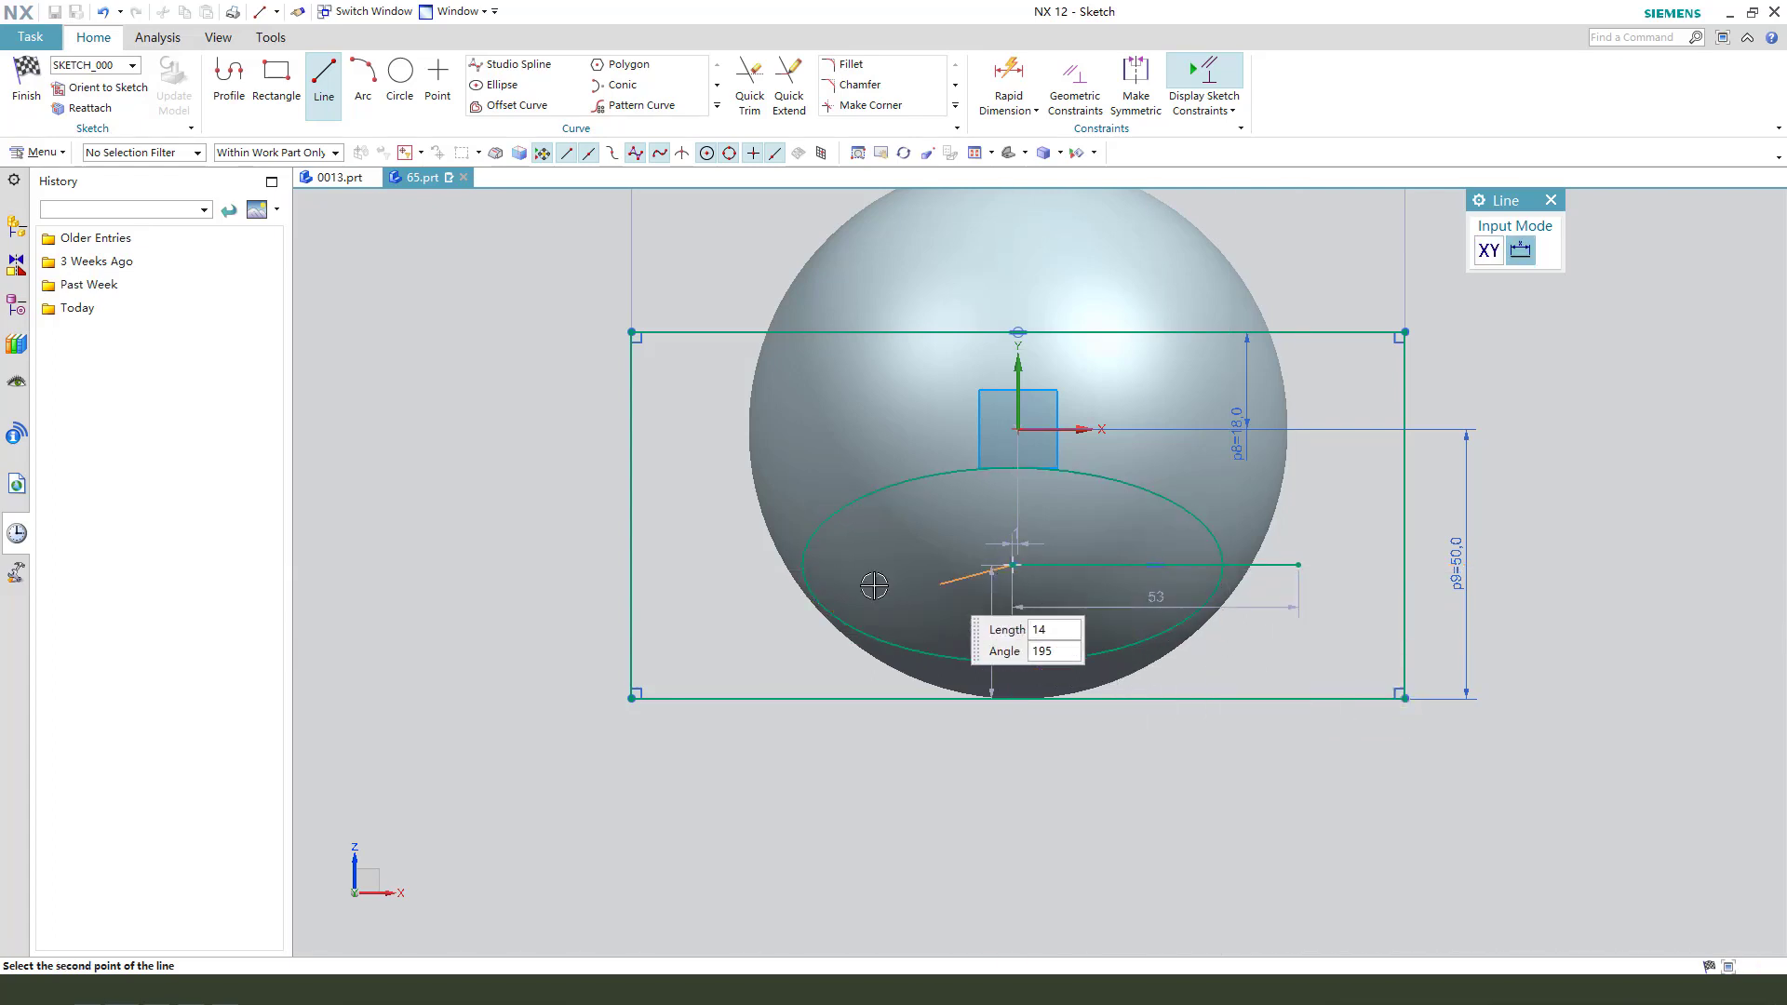
pyautogui.click(754, 564)
pyautogui.press('Escape')
# Trim the two line ends that extend outside the ellipse
pyautogui.press('t')
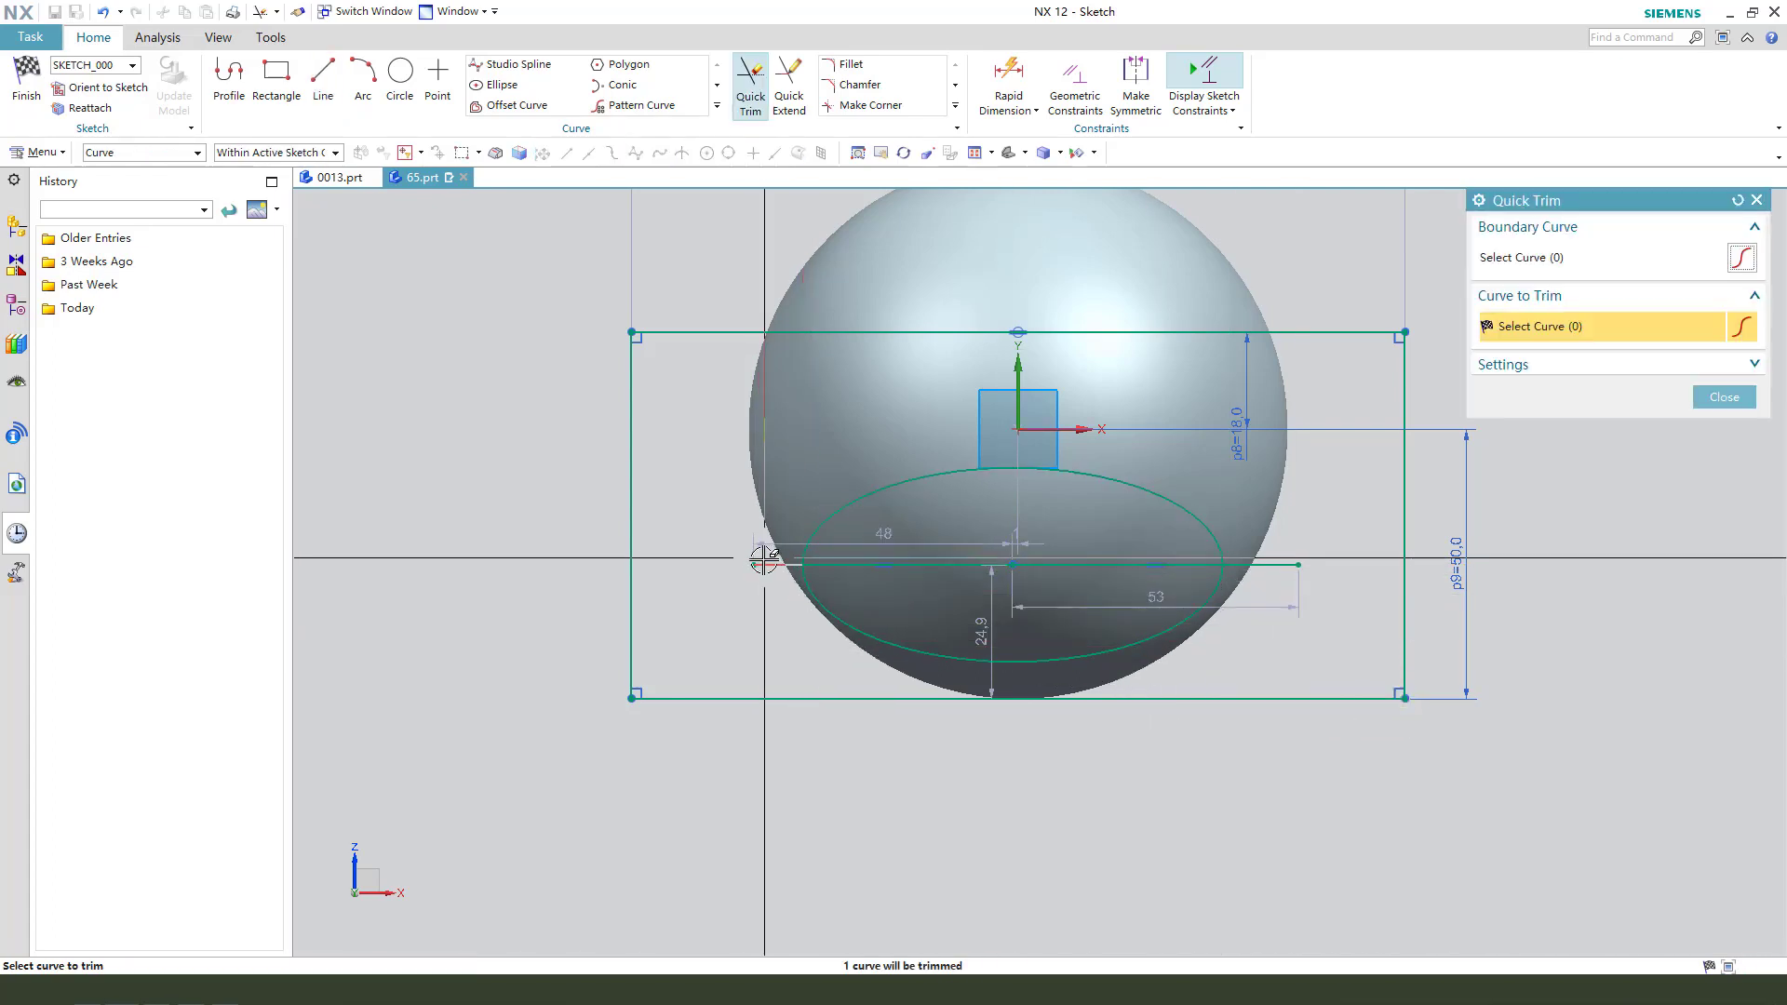
pyautogui.click(764, 562)
pyautogui.click(1284, 568)
pyautogui.press('Escape')
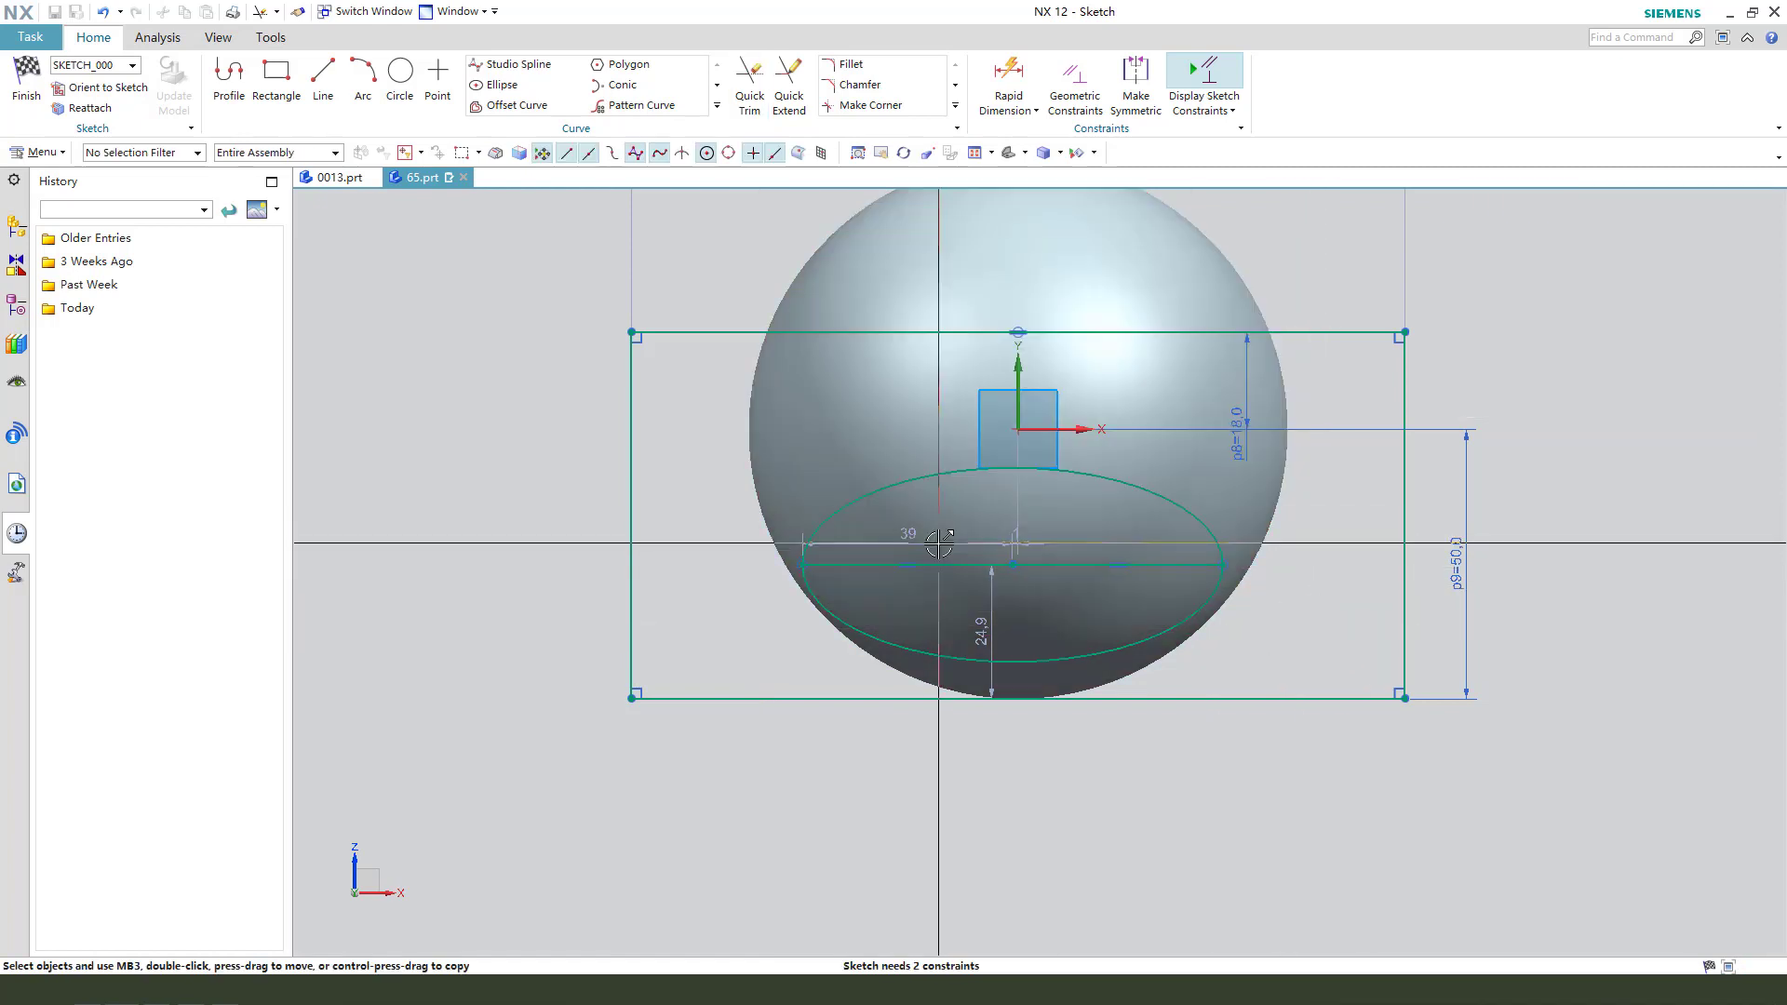
# Constrain the ellipse's centre point onto the vertical sketch axis
pyautogui.scroll(1, 1063, 577)
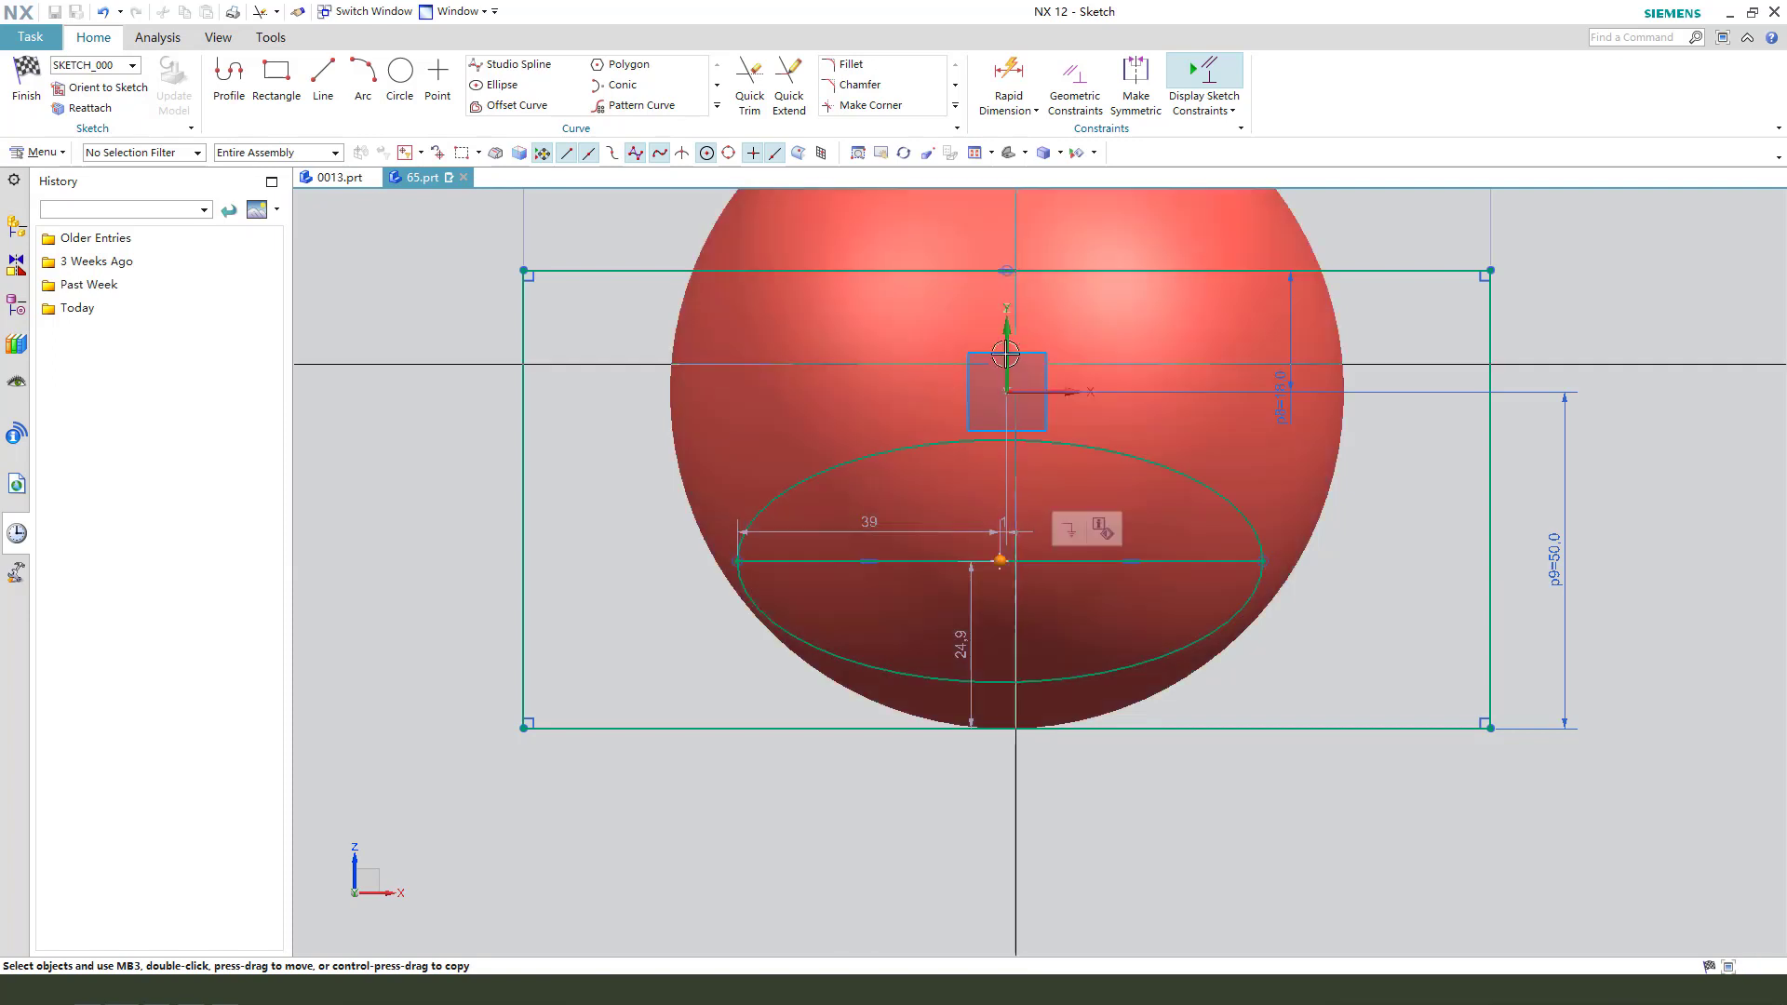
pyautogui.click(1044, 314)
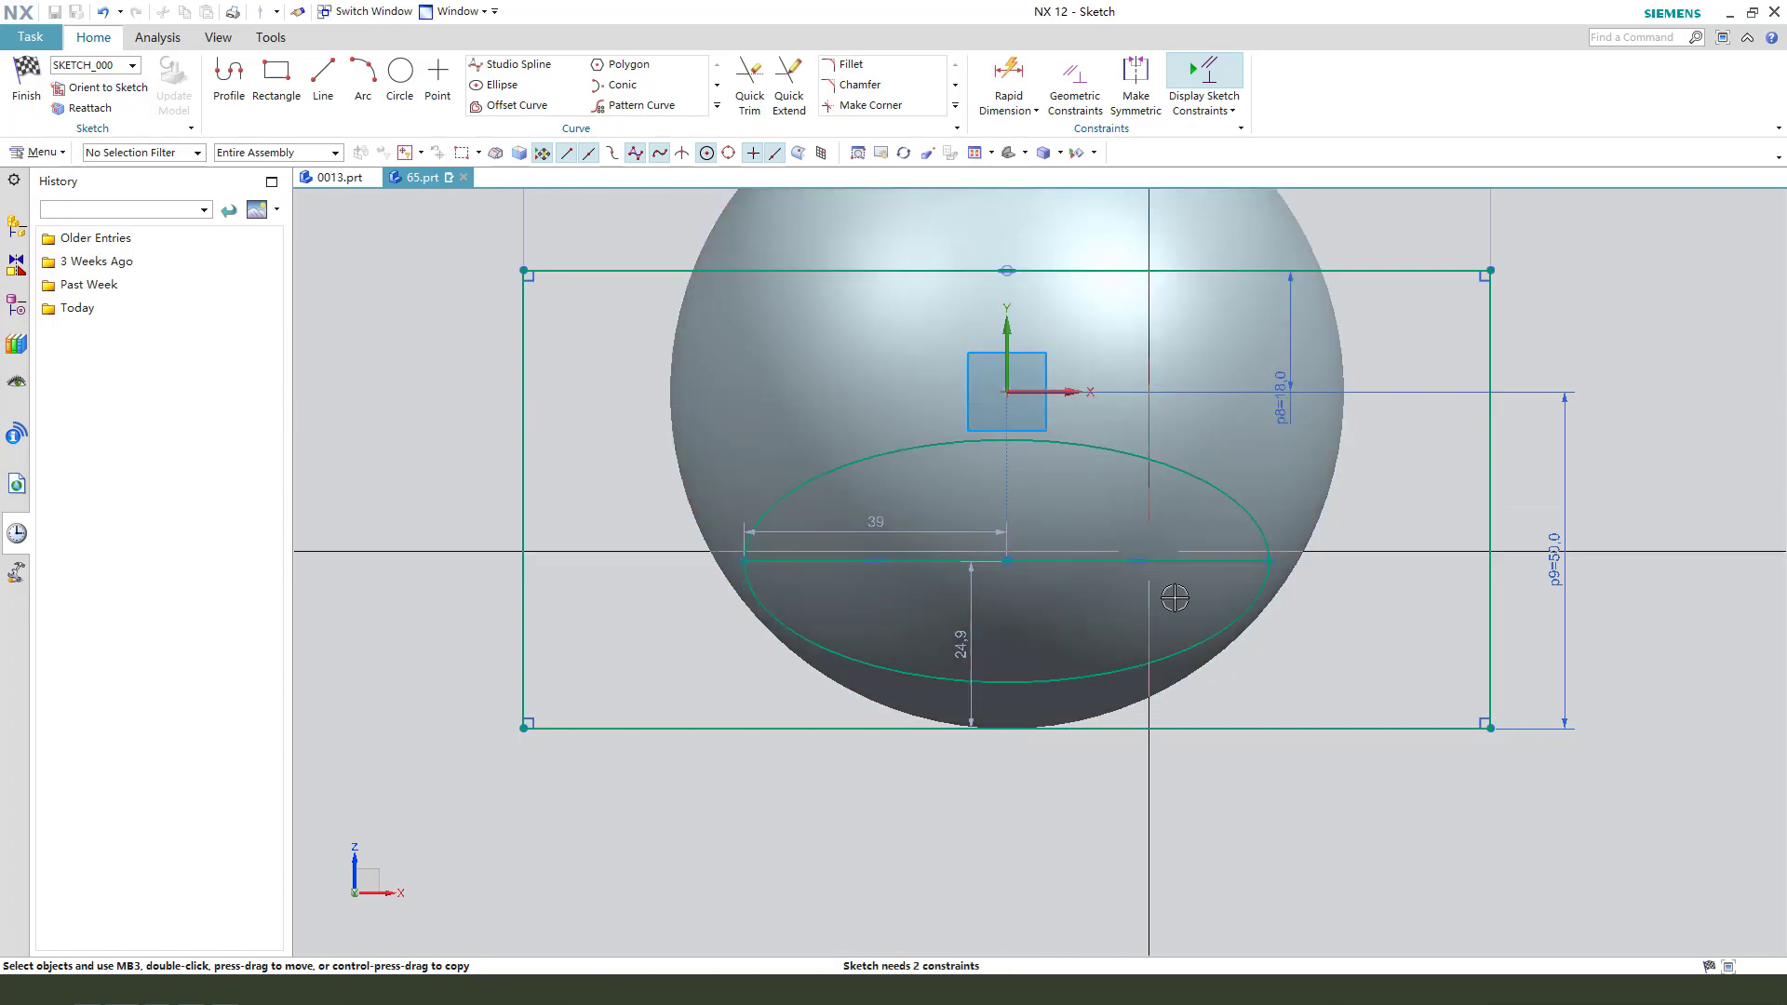
pyautogui.moveTo(1269, 559)
pyautogui.mouseDown()
pyautogui.moveTo(1212, 558)
pyautogui.moveTo(1279, 559)
pyautogui.moveTo(1233, 558)
pyautogui.moveTo(1257, 560)
pyautogui.mouseUp()
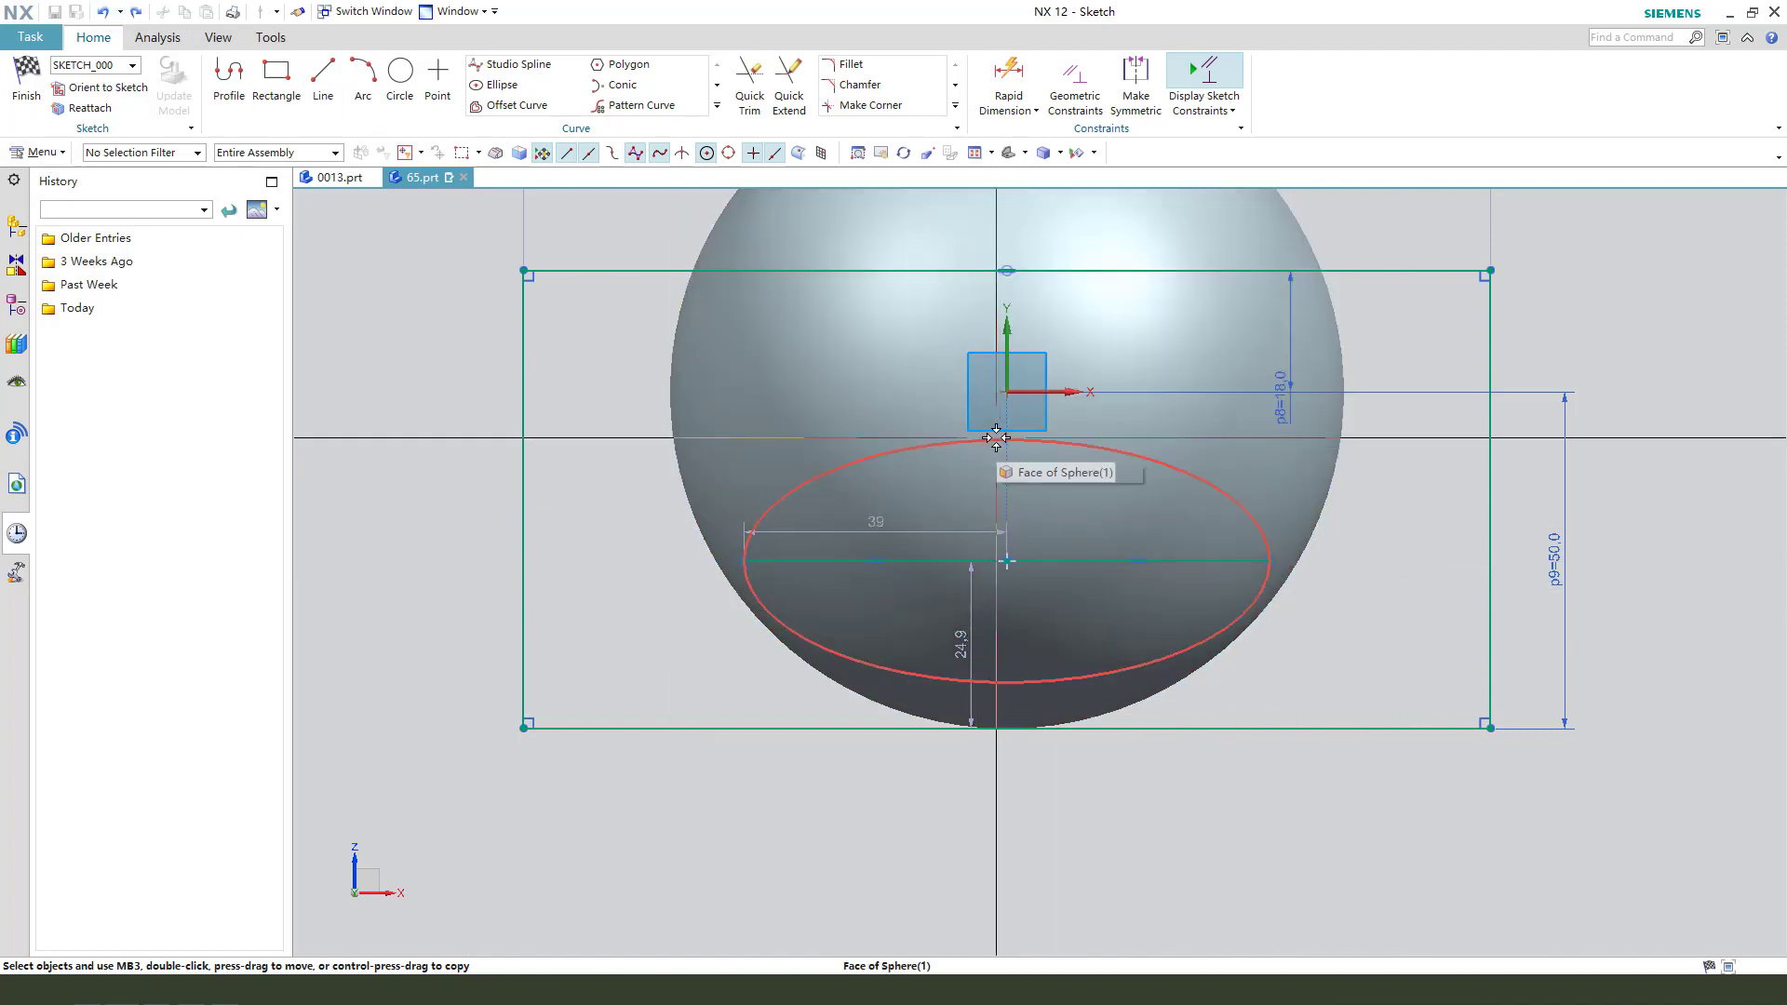
# Dimension the top of the ellipse 16 mm below the rectangle's upper edge
pyautogui.press('d')
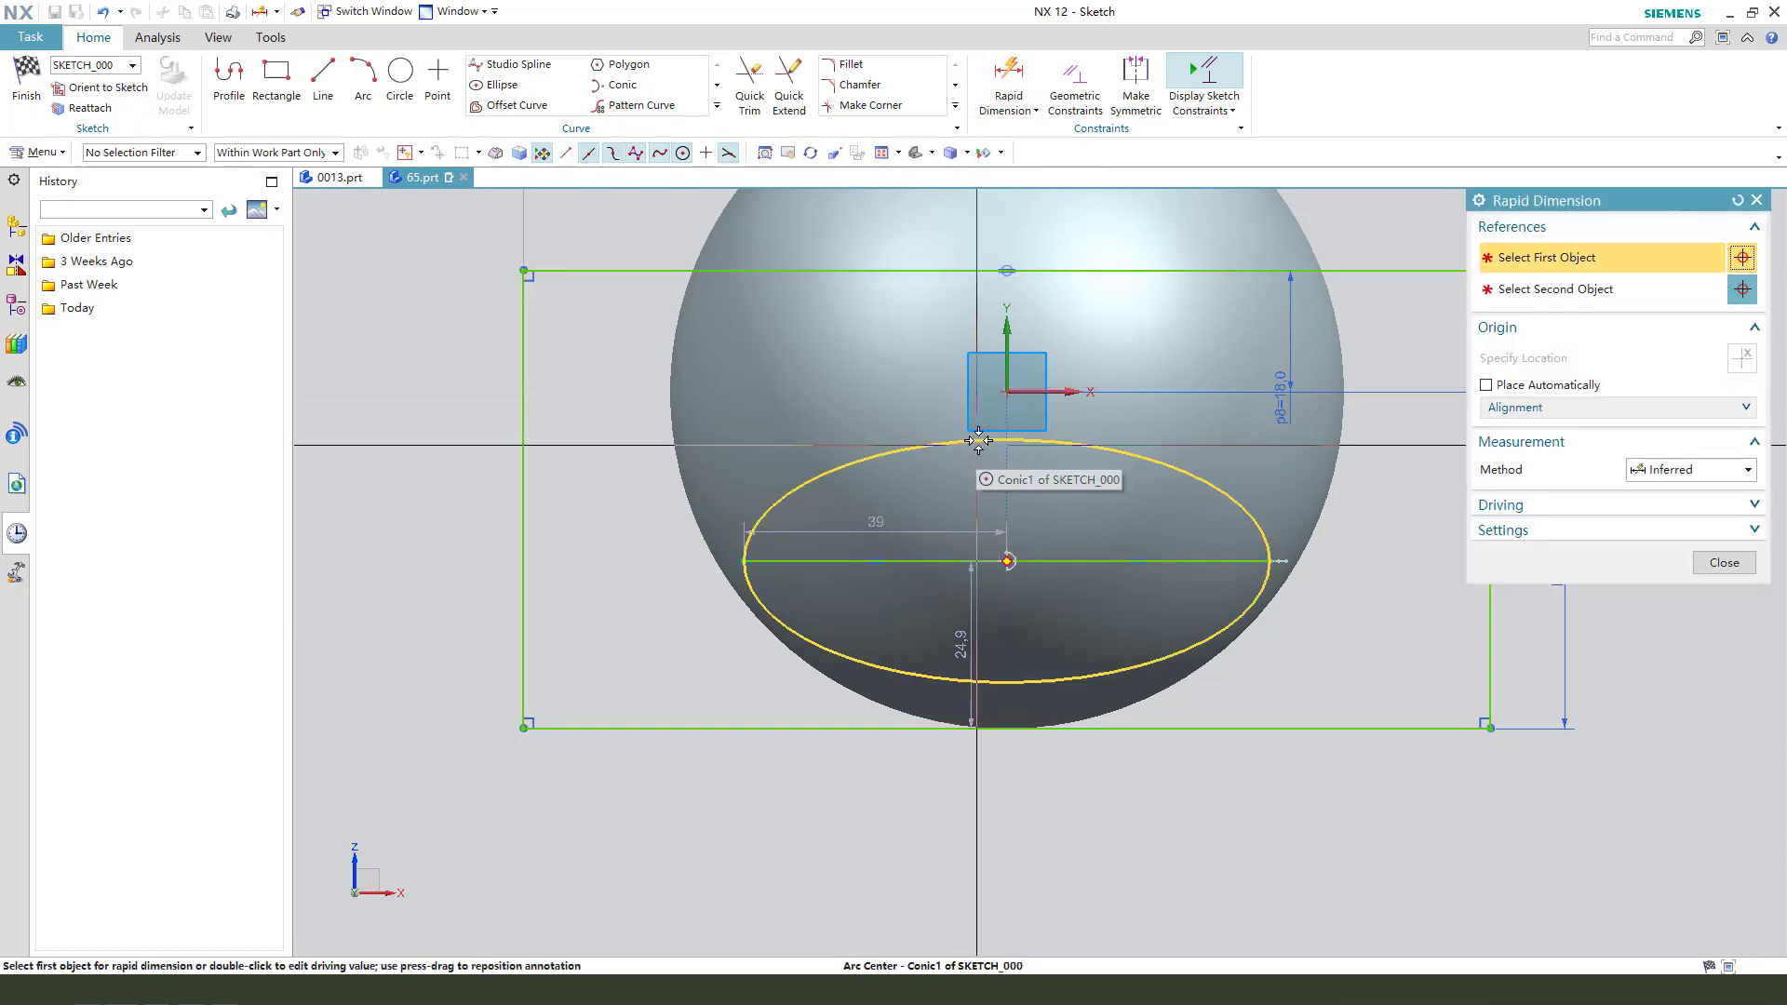
pyautogui.click(979, 440)
pyautogui.click(961, 269)
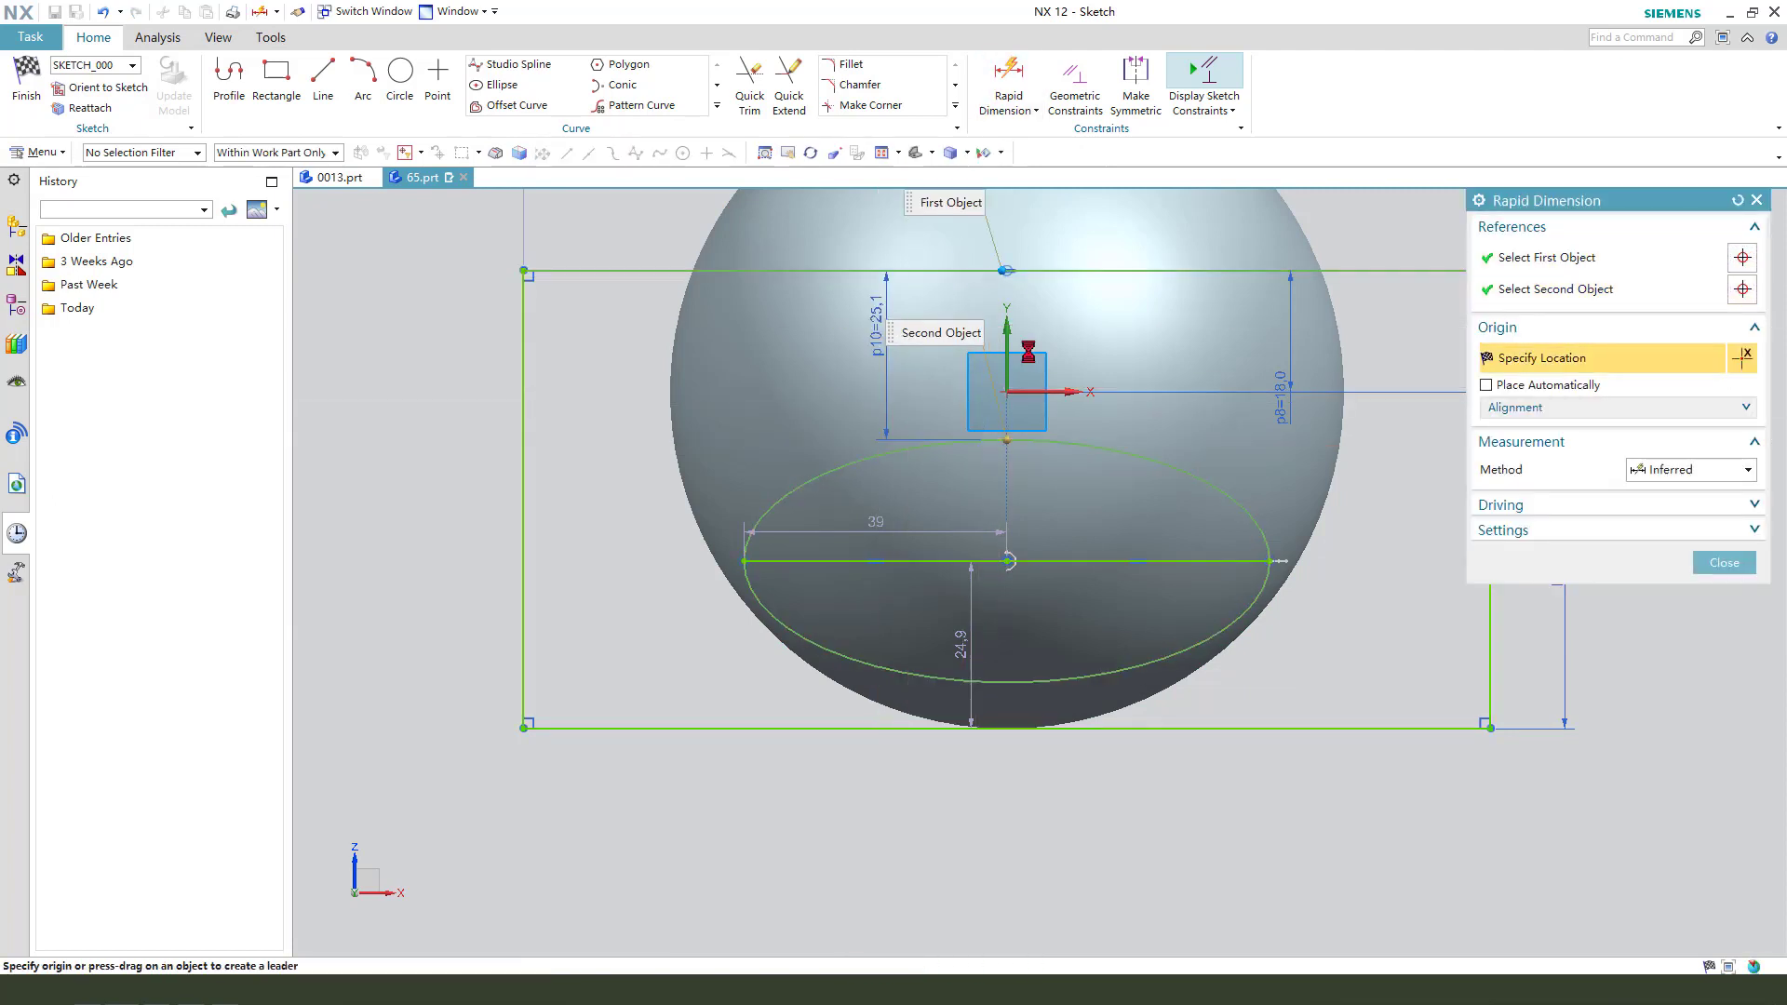
pyautogui.click(898, 349)
pyautogui.press('Return')
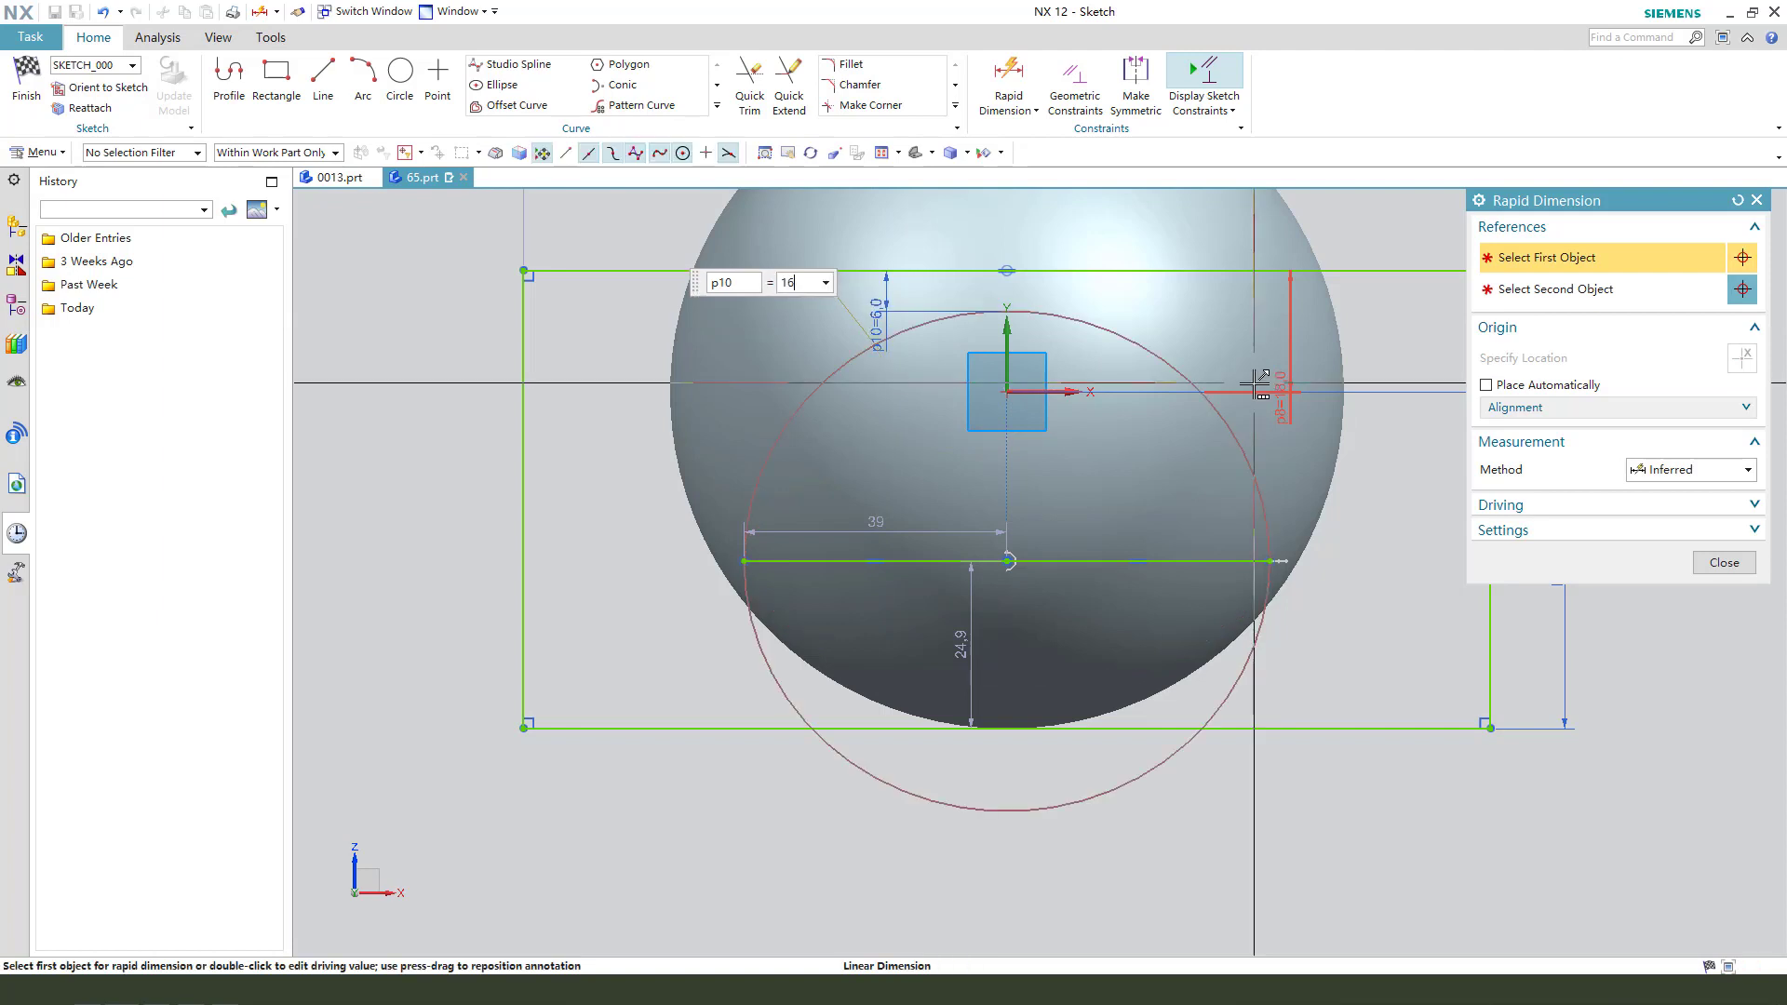
pyautogui.write('16')
pyautogui.press('Return')
pyautogui.click(1724, 562)
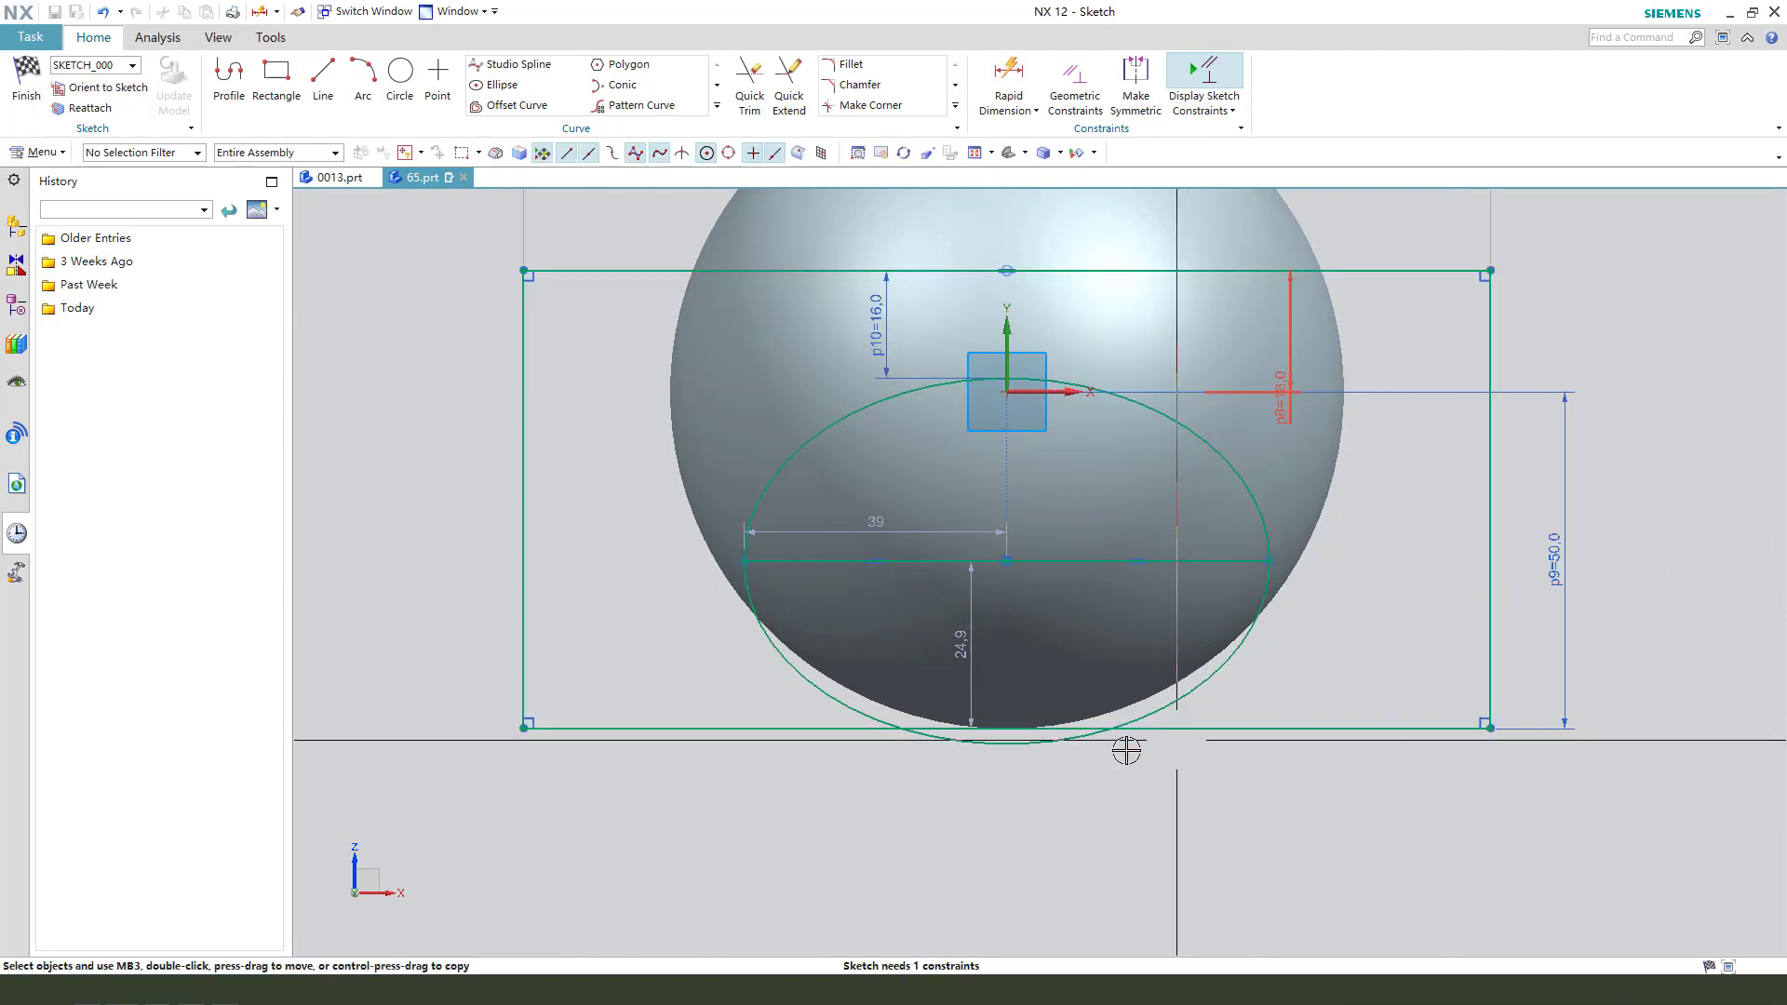
# Dimension the bottom of the ellipse 0.2 mm from the rectangle's lower edge
pyautogui.scroll(2, 1127, 750)
pyautogui.click(955, 738)
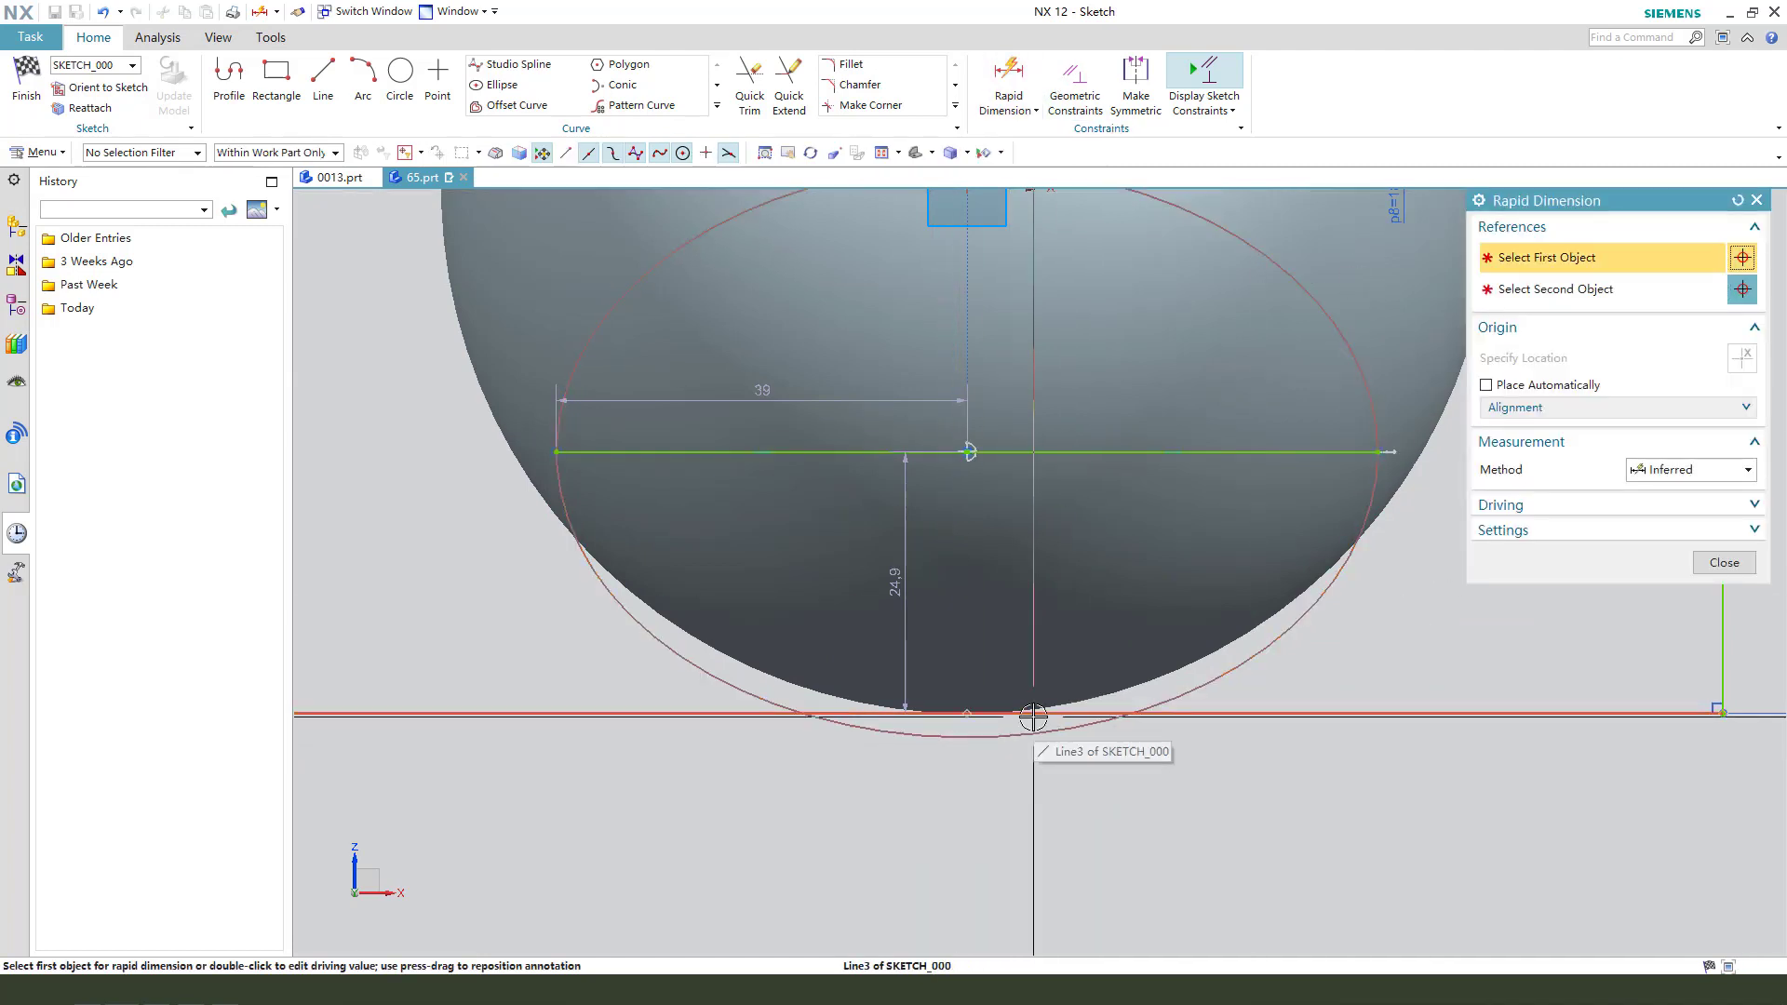
pyautogui.click(1033, 717)
pyautogui.click(986, 748)
pyautogui.click(1055, 818)
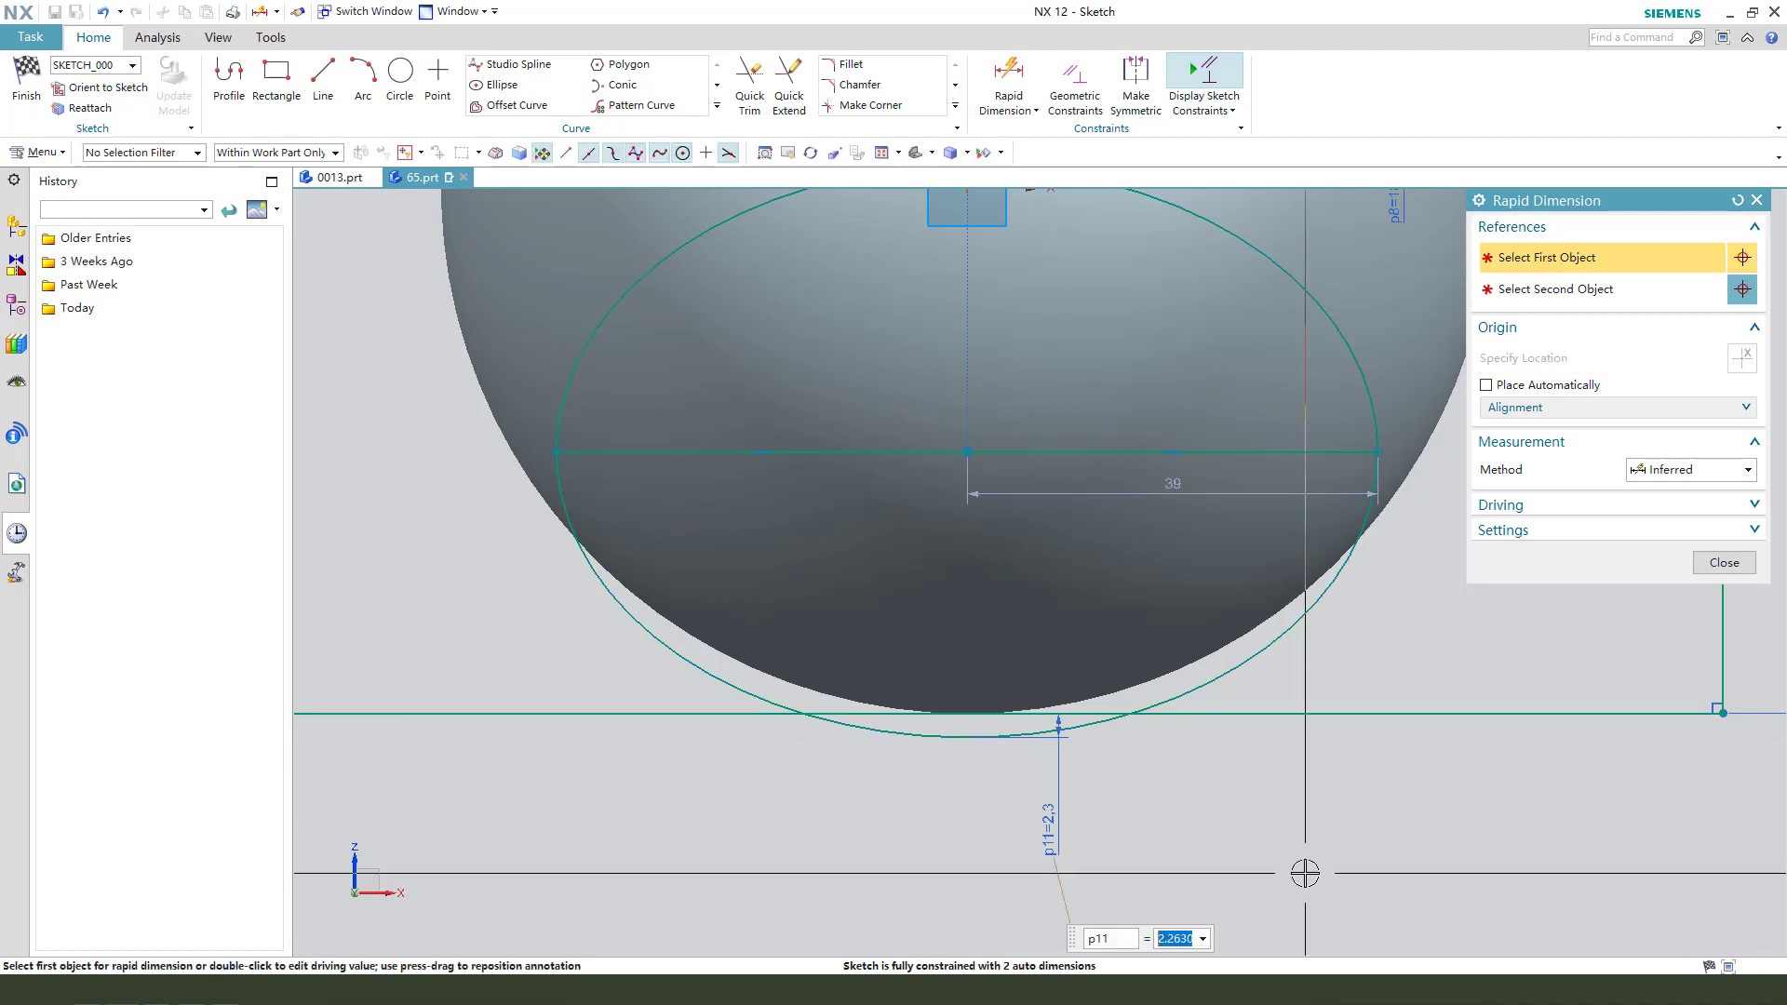
pyautogui.press('Return')
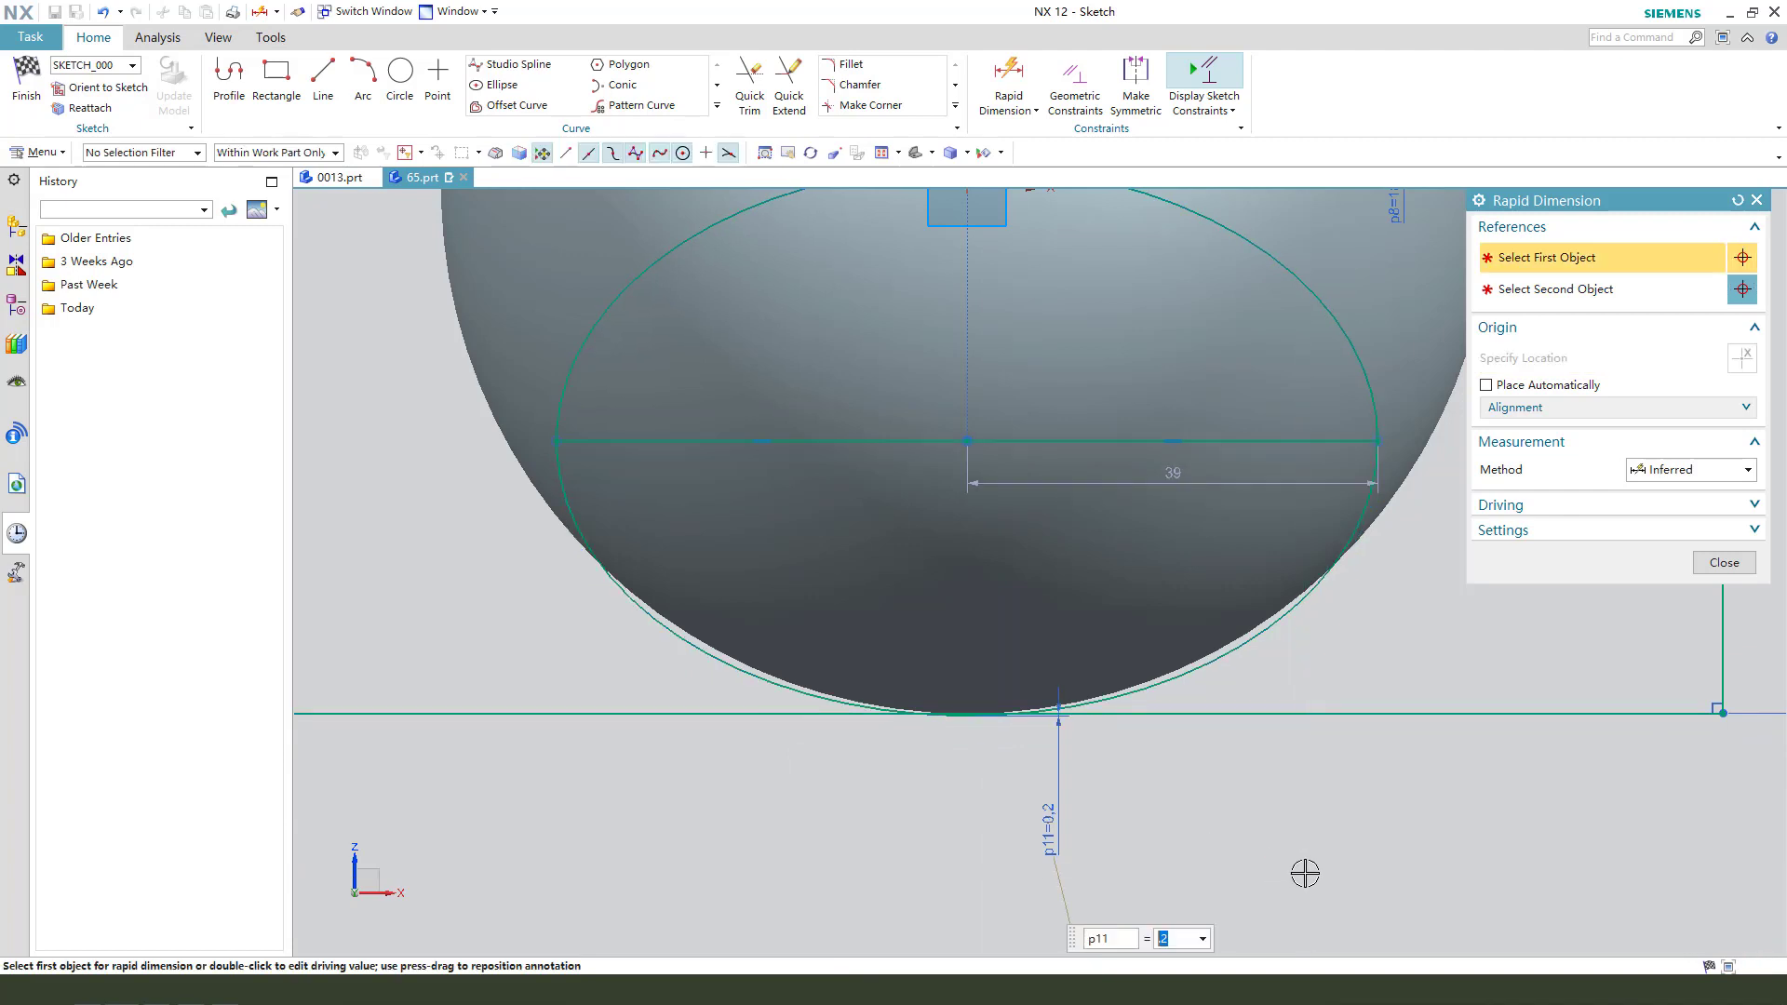
pyautogui.scroll(3, 1029, 758)
pyautogui.scroll(1, 838, 711)
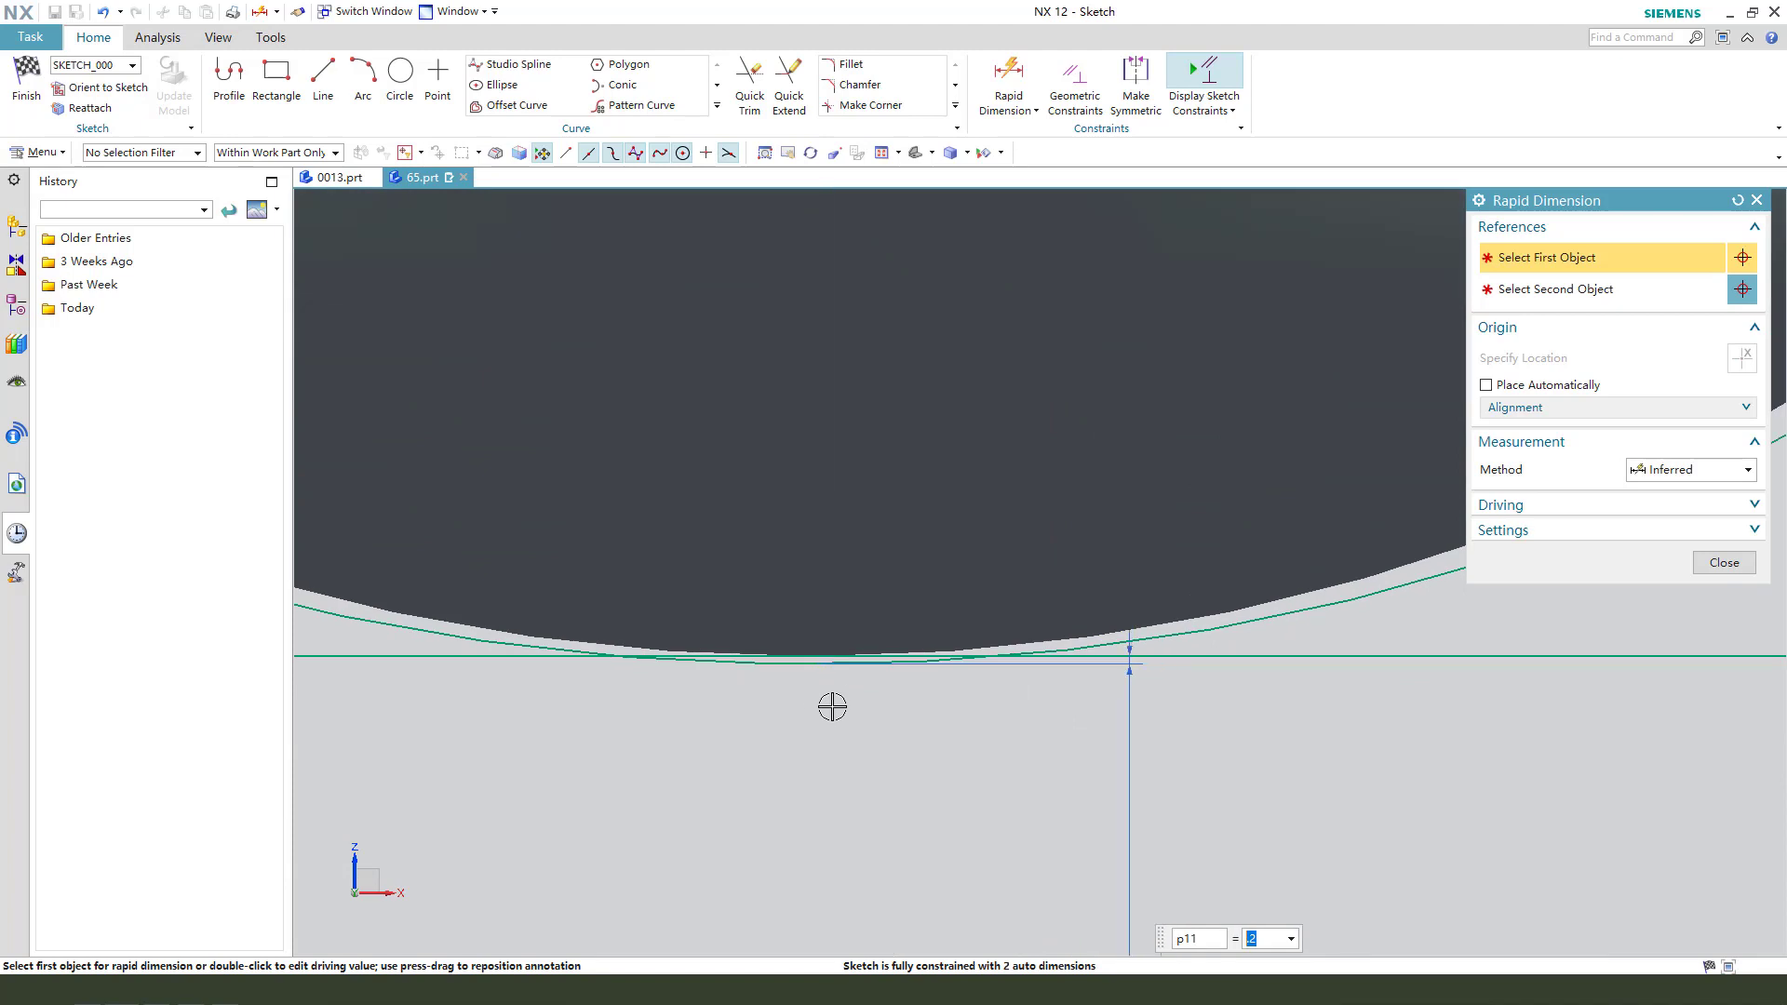
pyautogui.moveTo(728, 542); pyautogui.dragTo(489, 647)
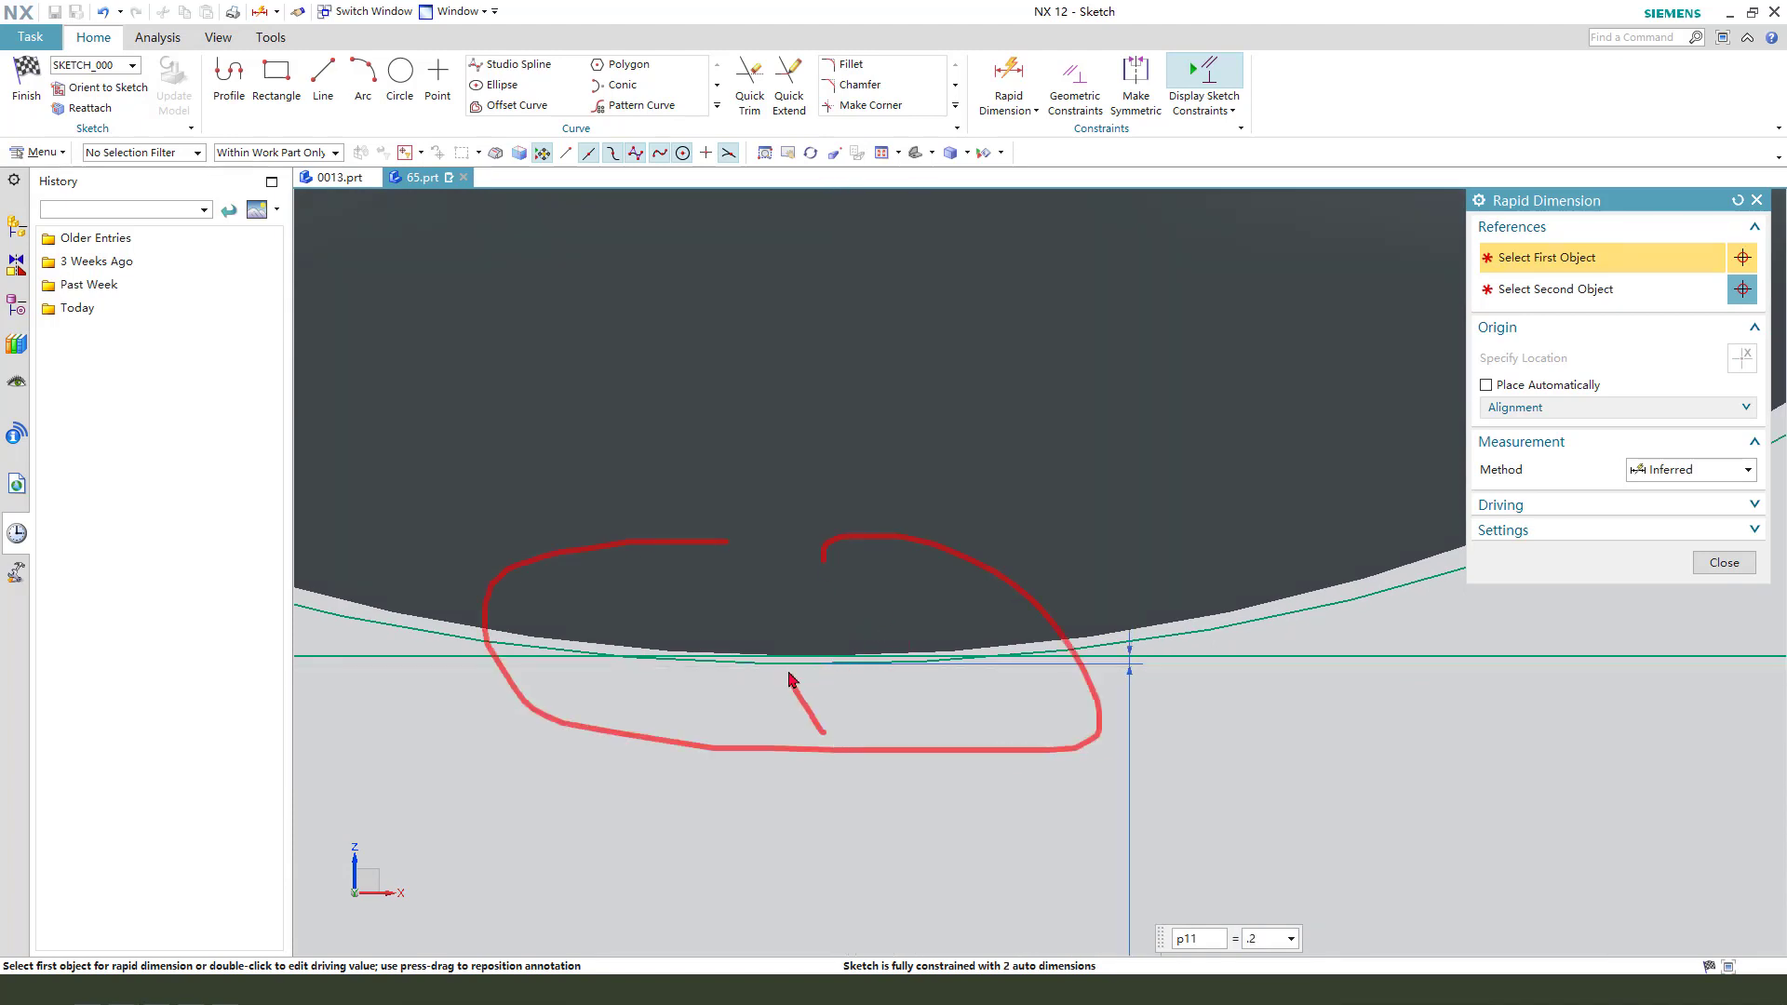
pyautogui.press('Escape')
pyautogui.scroll(-5, 885, 683)
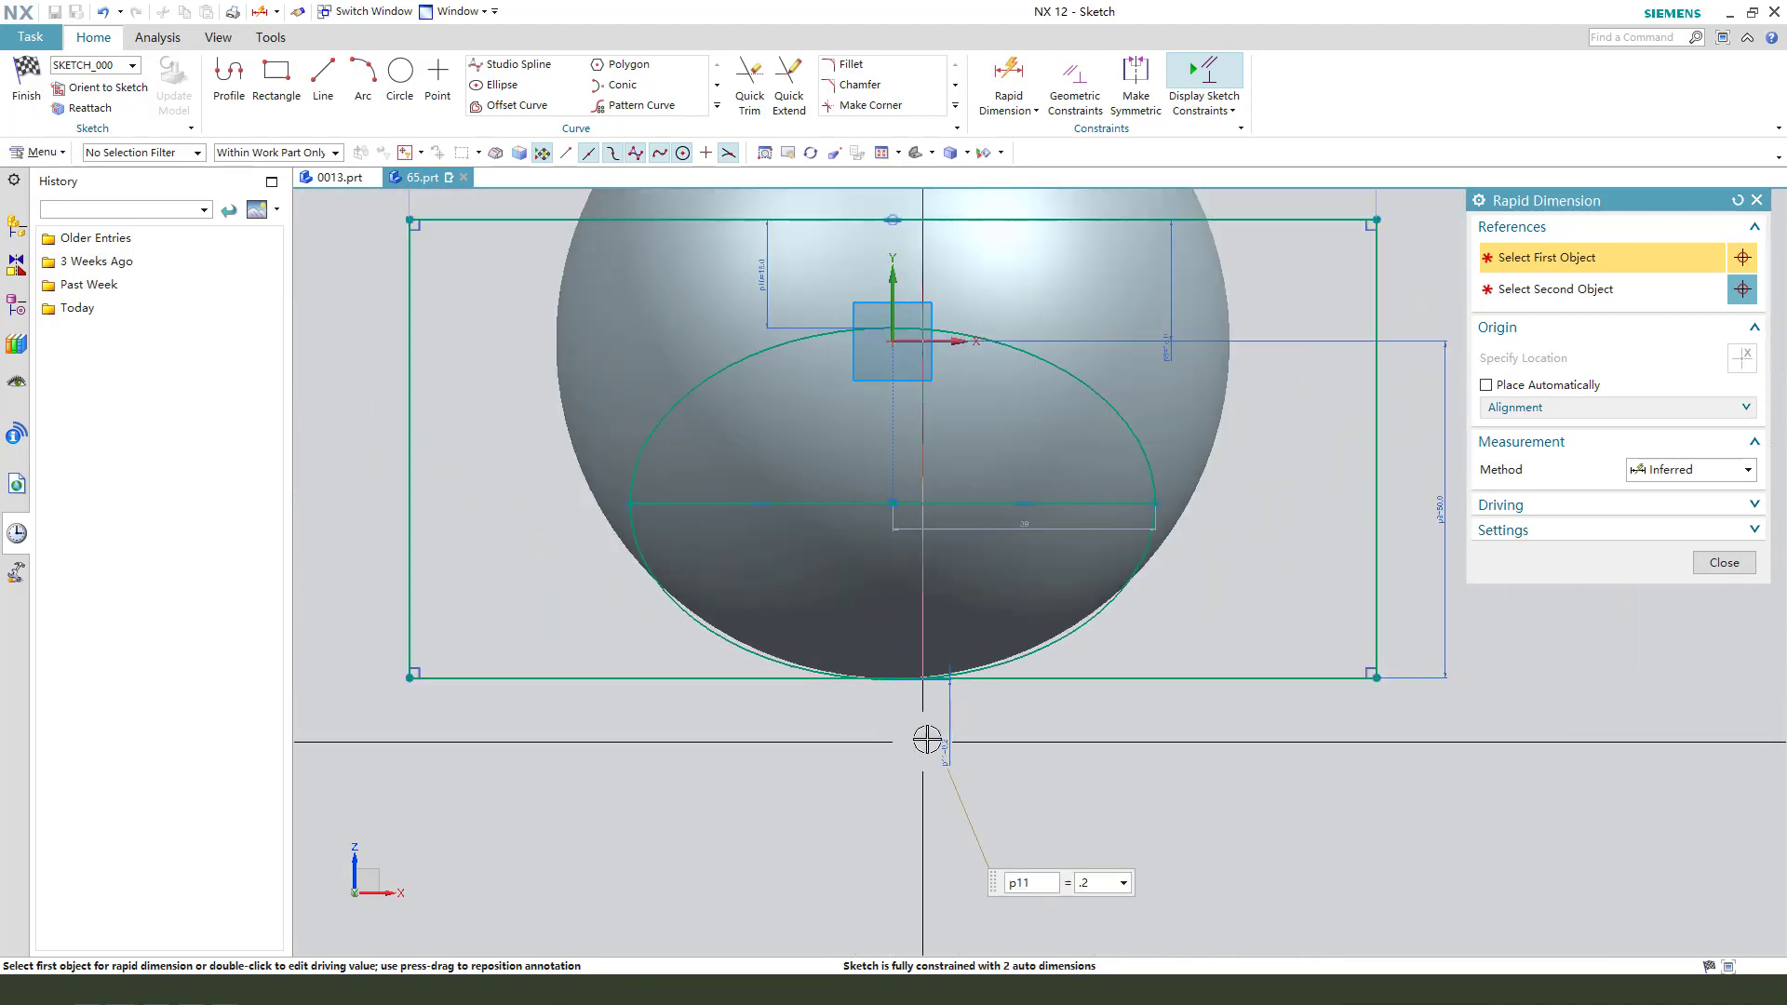
pyautogui.click(1729, 566)
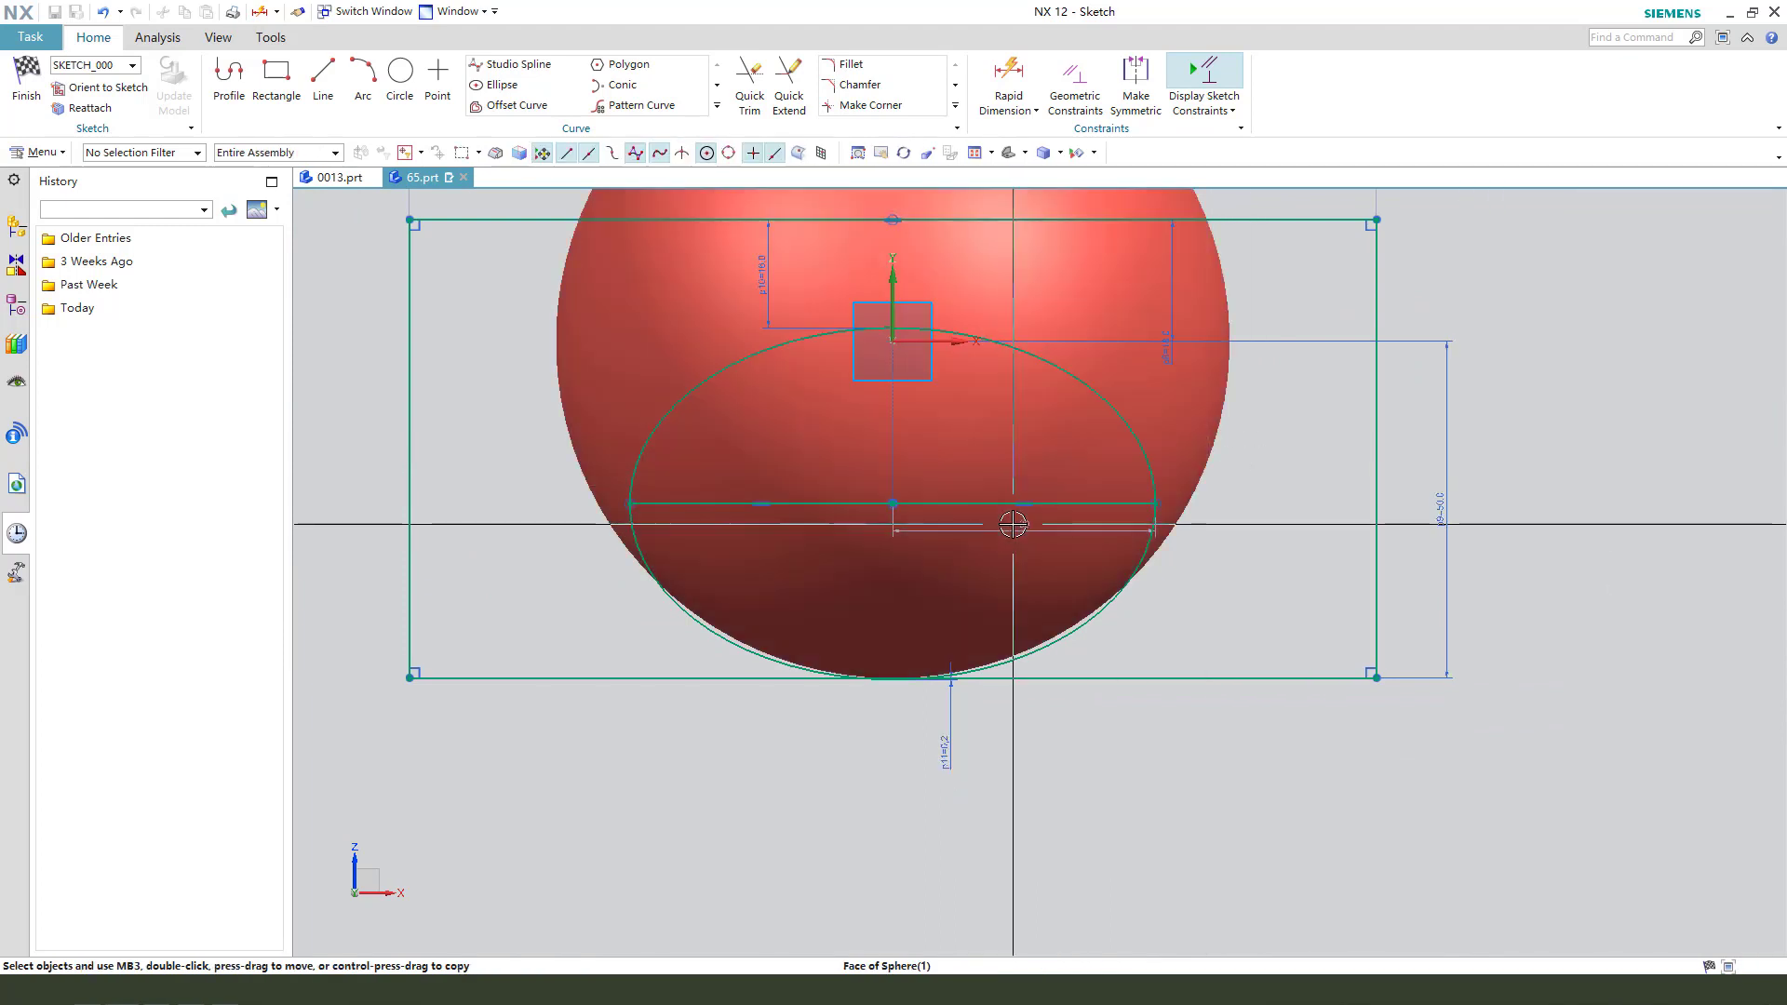
# Set the ellipse's horizontal half-width to 35 mm and move that dimension outside the ellipse
pyautogui.doubleClick(1021, 528)
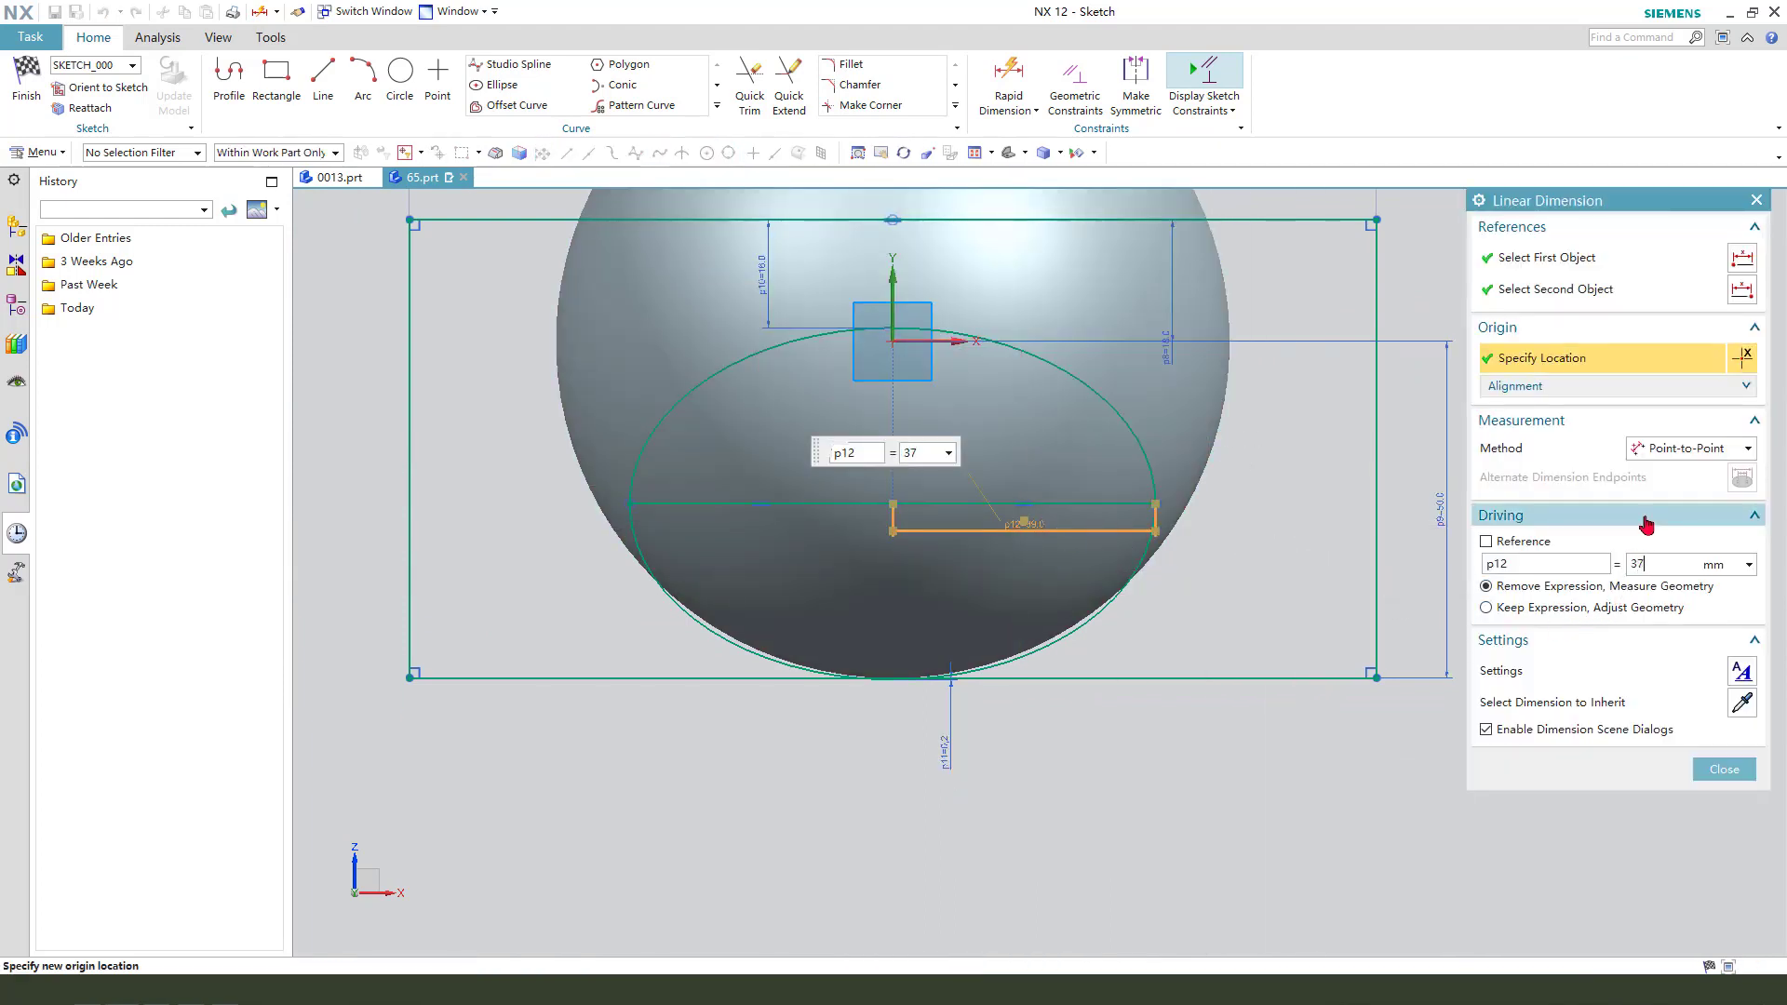
pyautogui.press('Return')
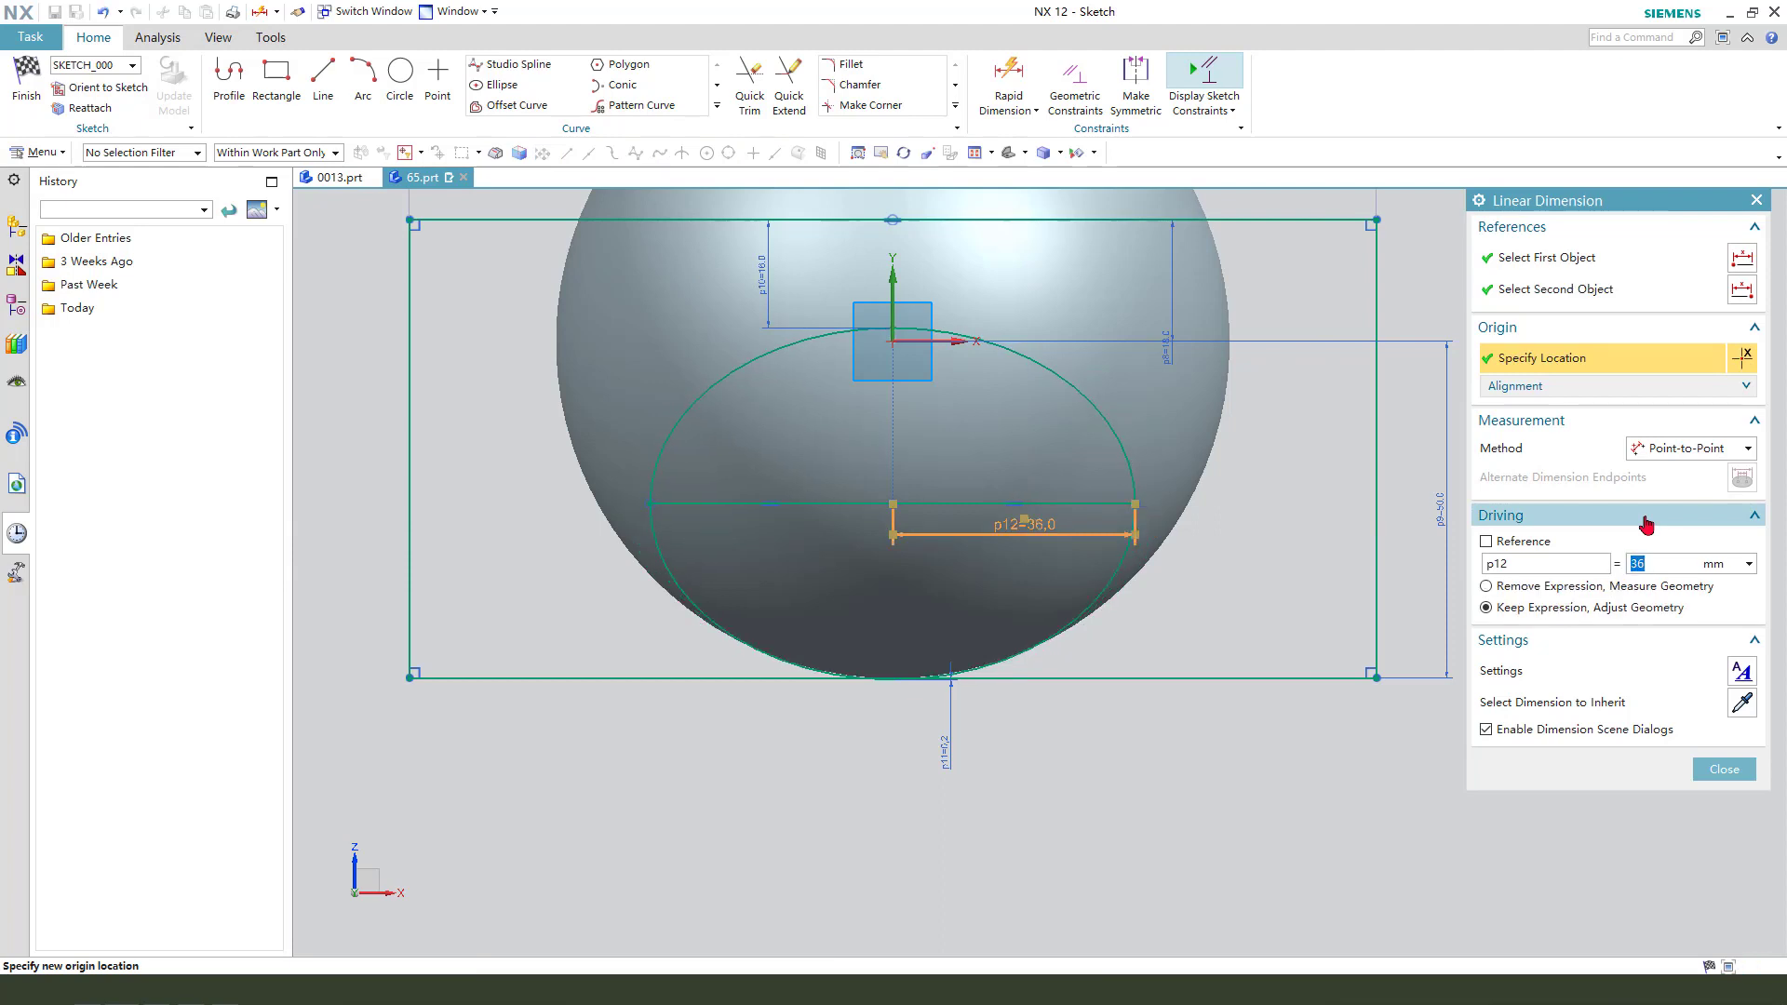
pyautogui.click(1732, 769)
pyautogui.moveTo(1020, 524); pyautogui.dragTo(1210, 587)
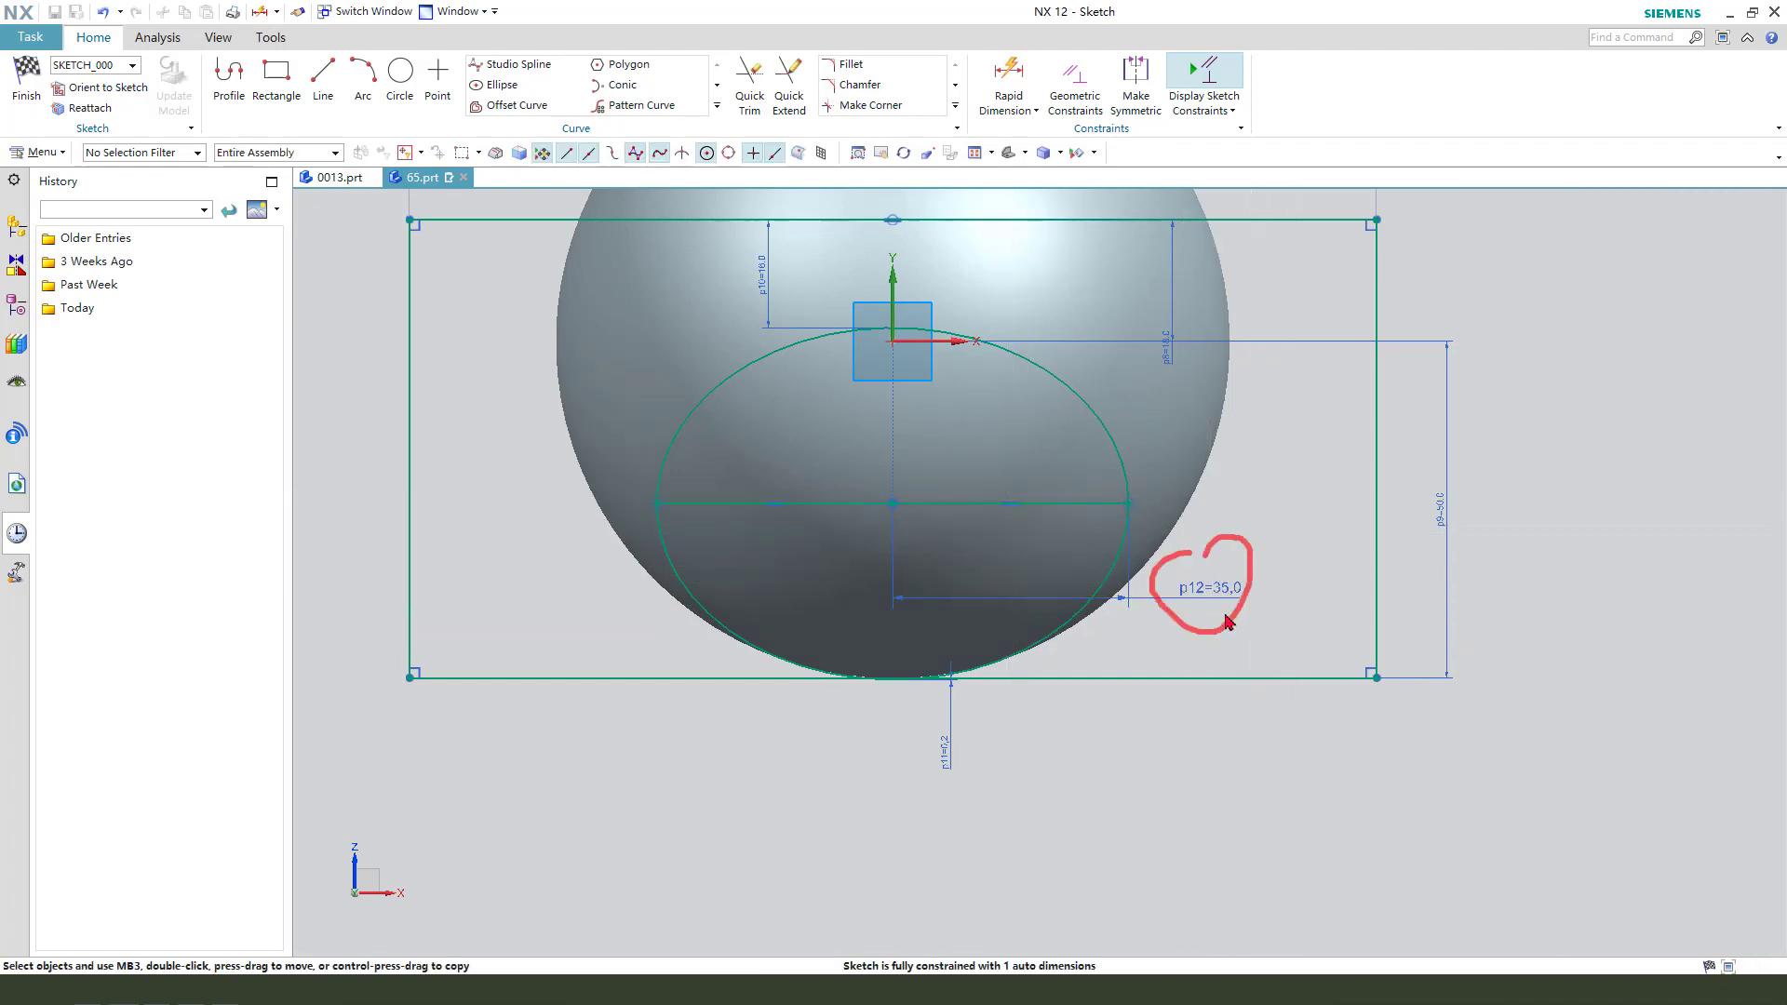
# Convert the two horizontal lines inside the ellipse to reference lines
pyautogui.click(982, 503)
pyautogui.click(1009, 539)
pyautogui.click(852, 503)
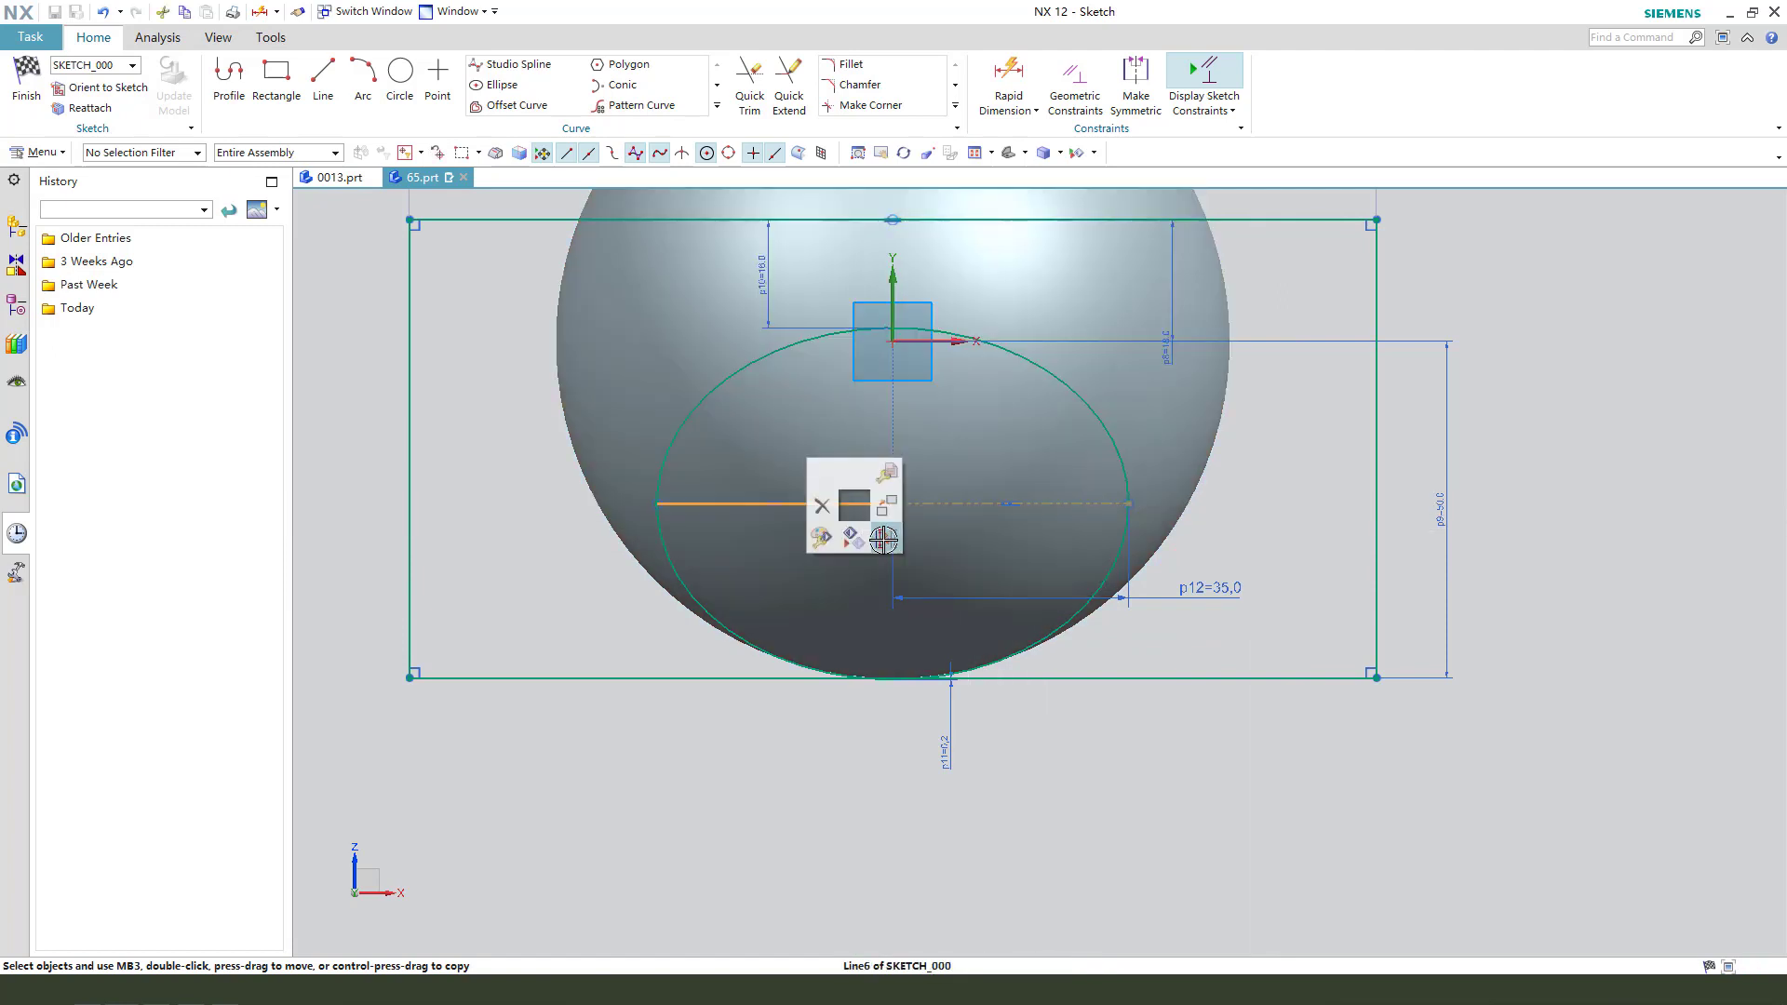
pyautogui.click(883, 539)
pyautogui.scroll(-1, 842, 572)
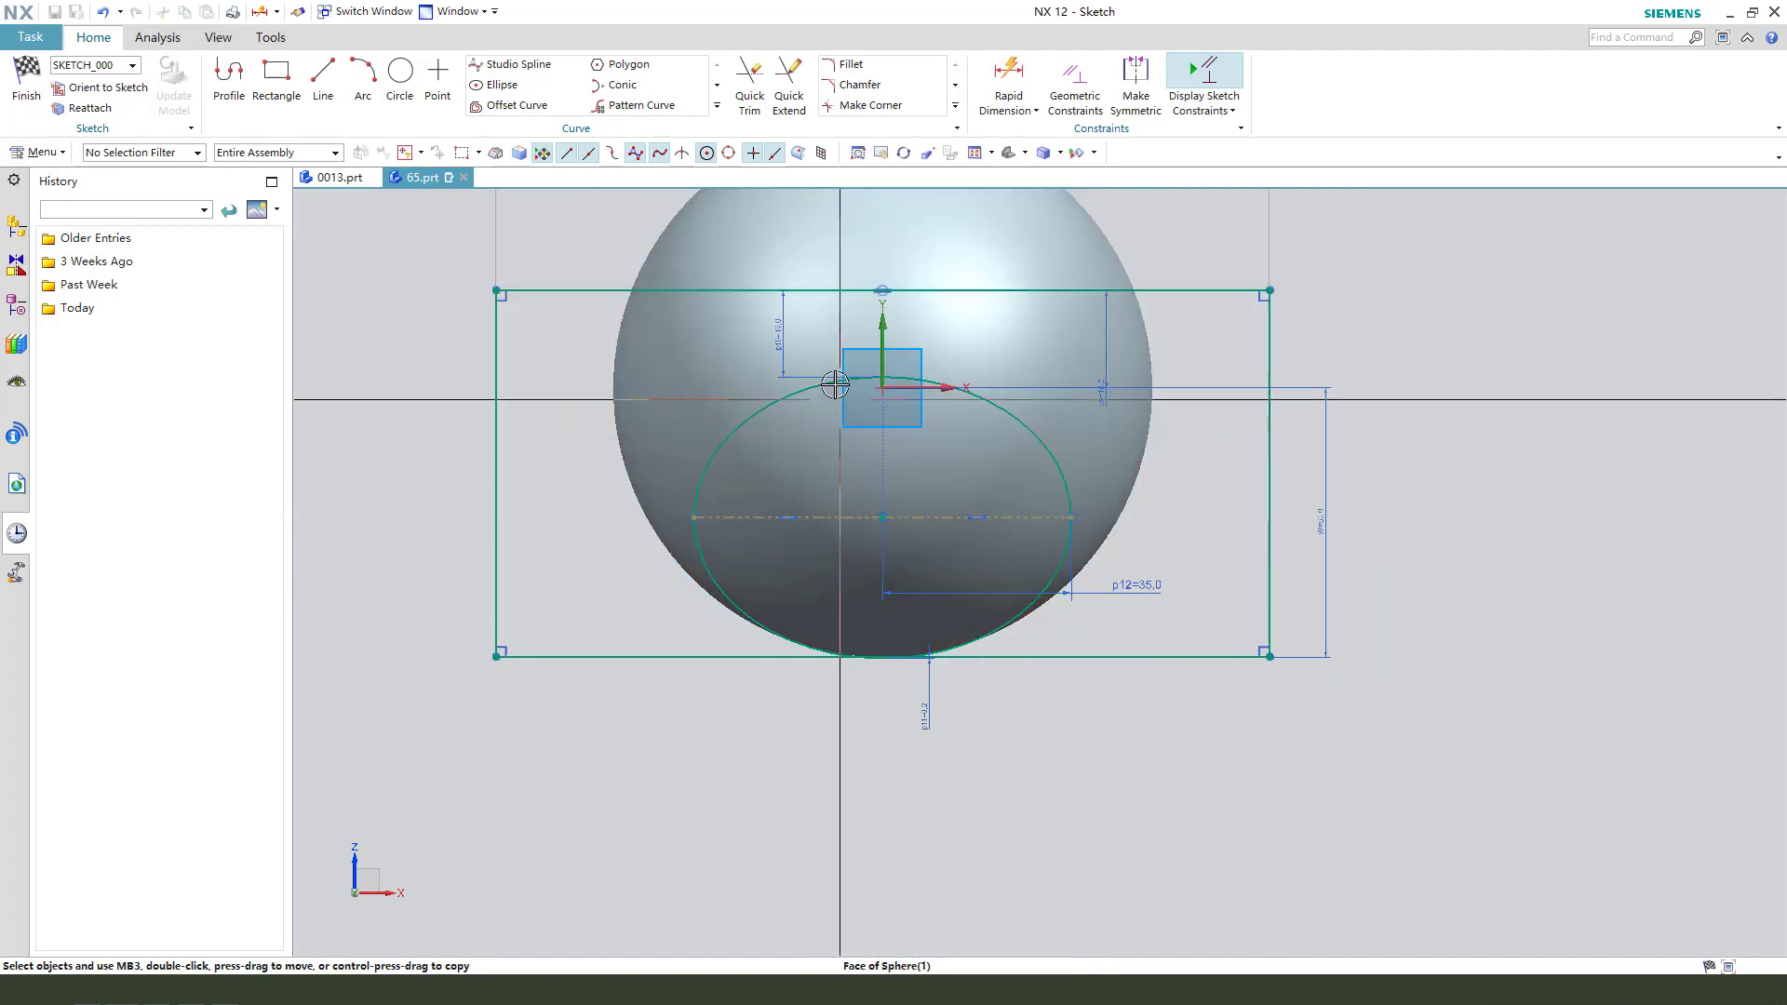
pyautogui.scroll(-1, 953, 600)
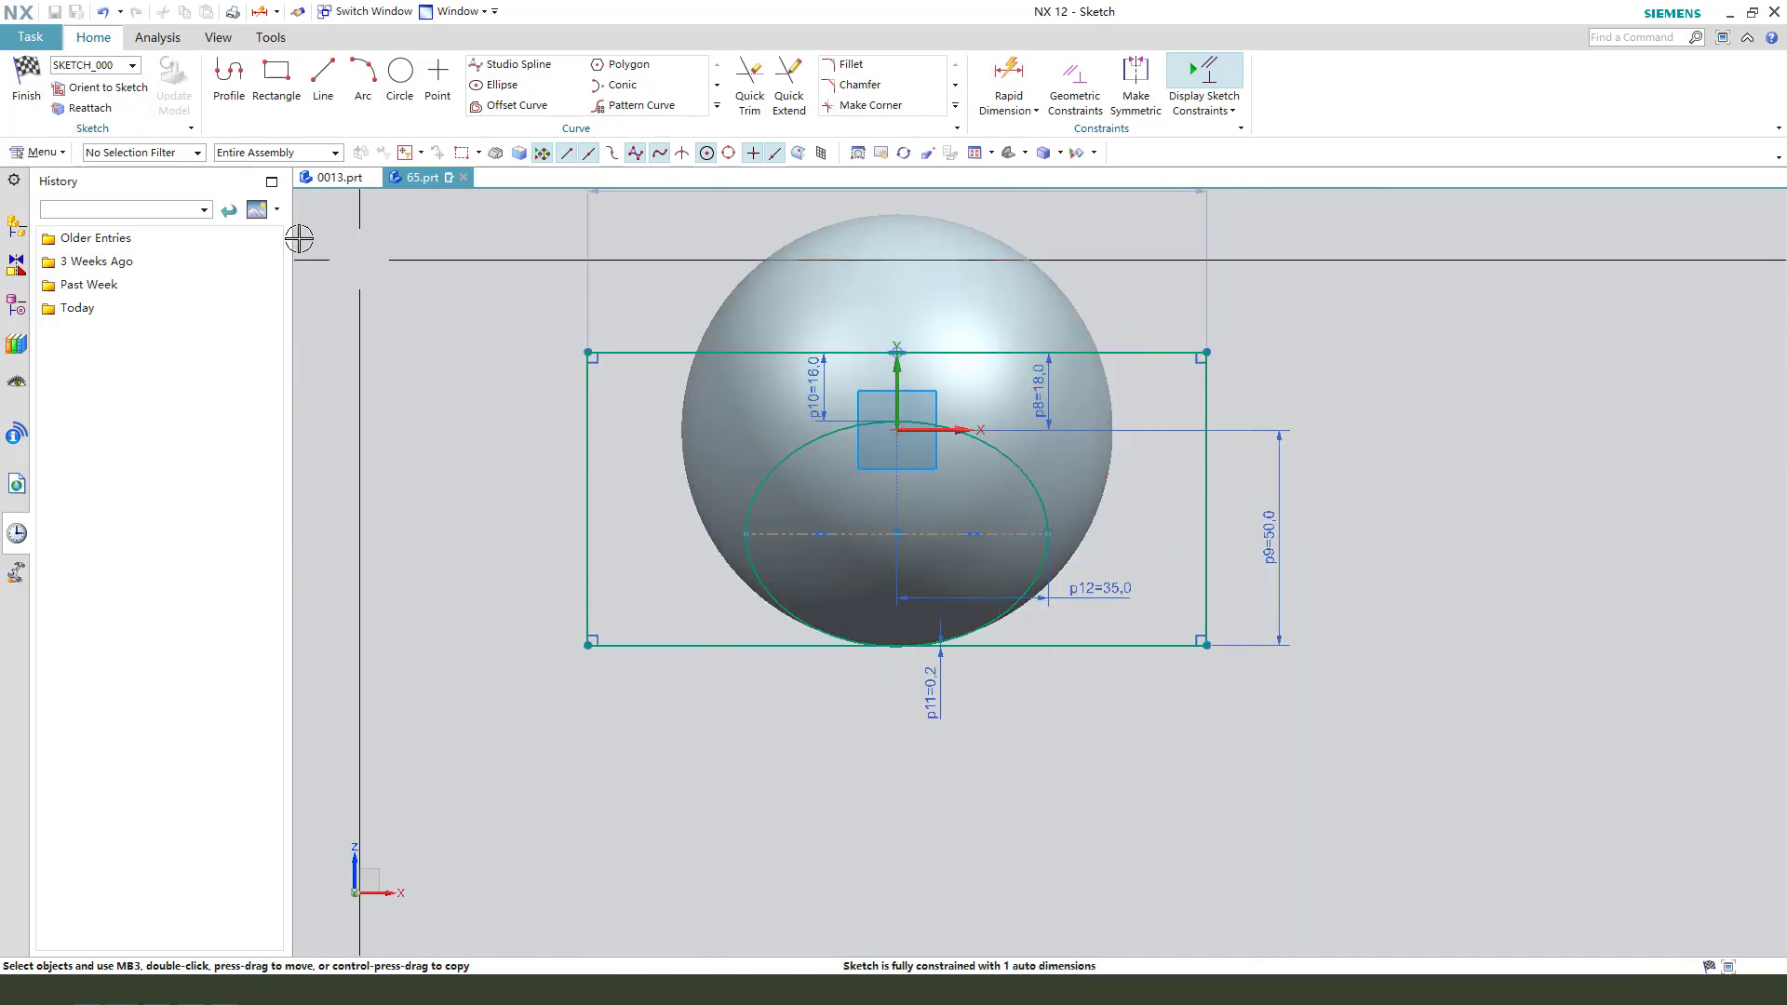
# Finish the sketch without completing the extrusion and show the model history
pyautogui.click(27, 82)
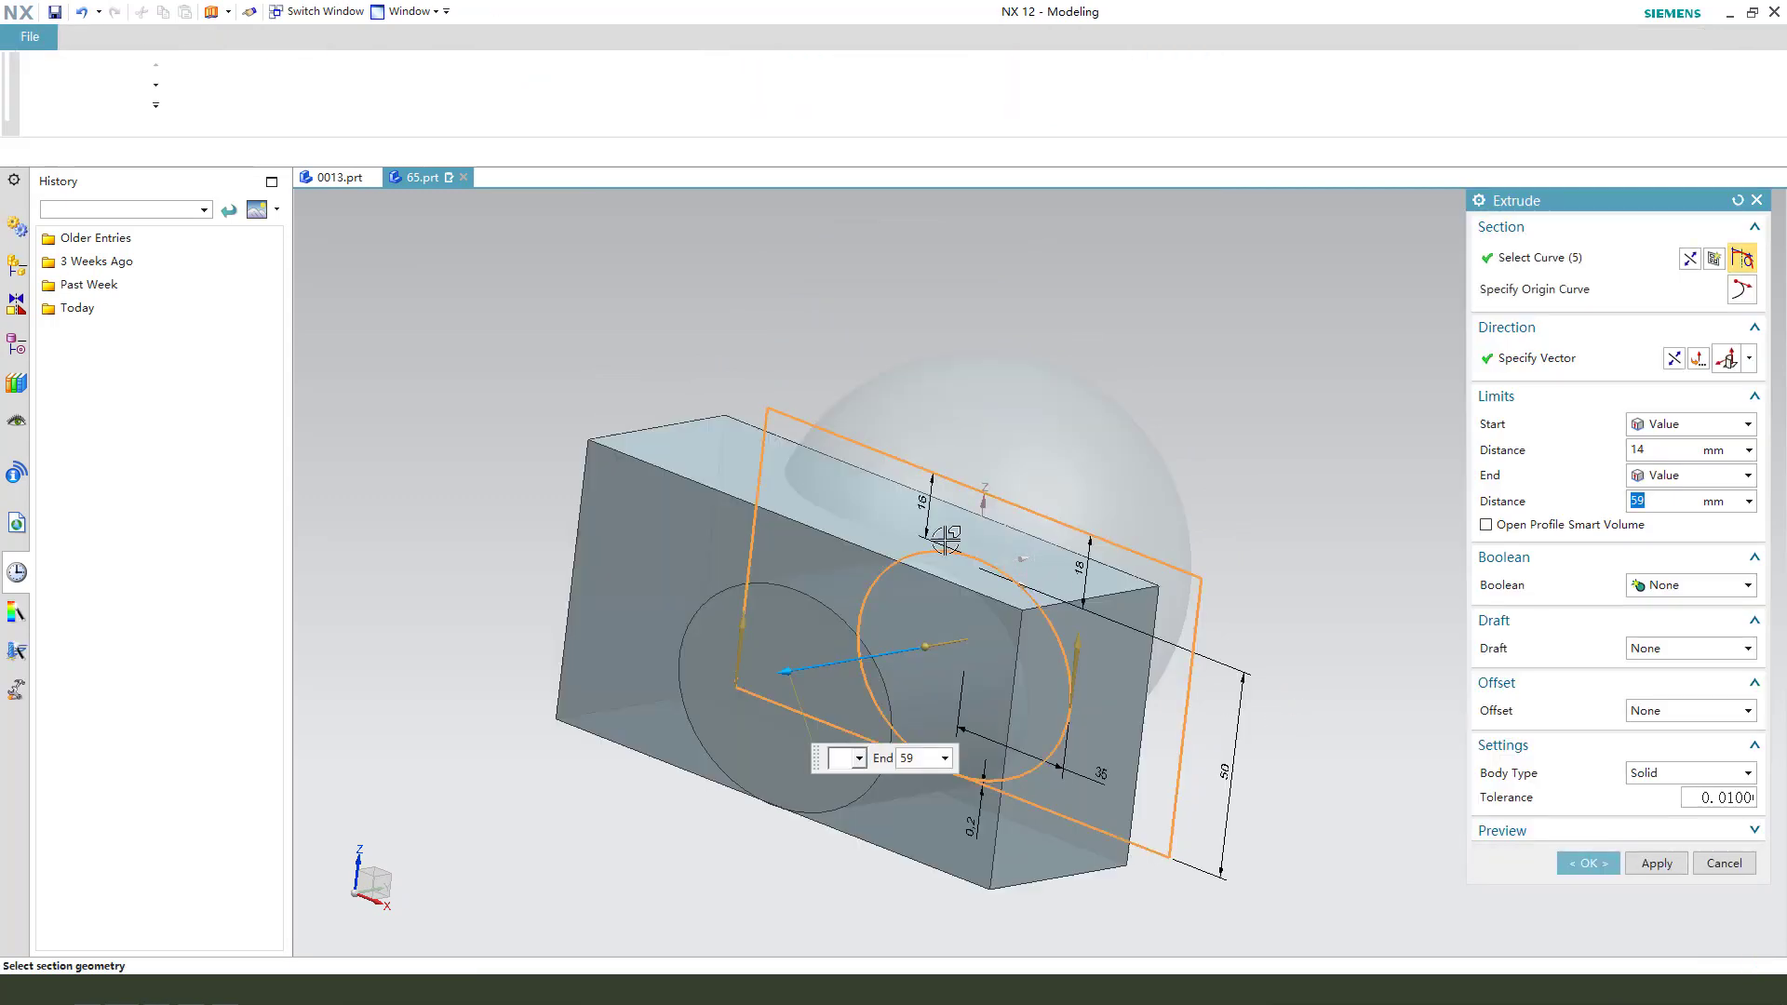
pyautogui.click(1724, 864)
pyautogui.click(738, 519)
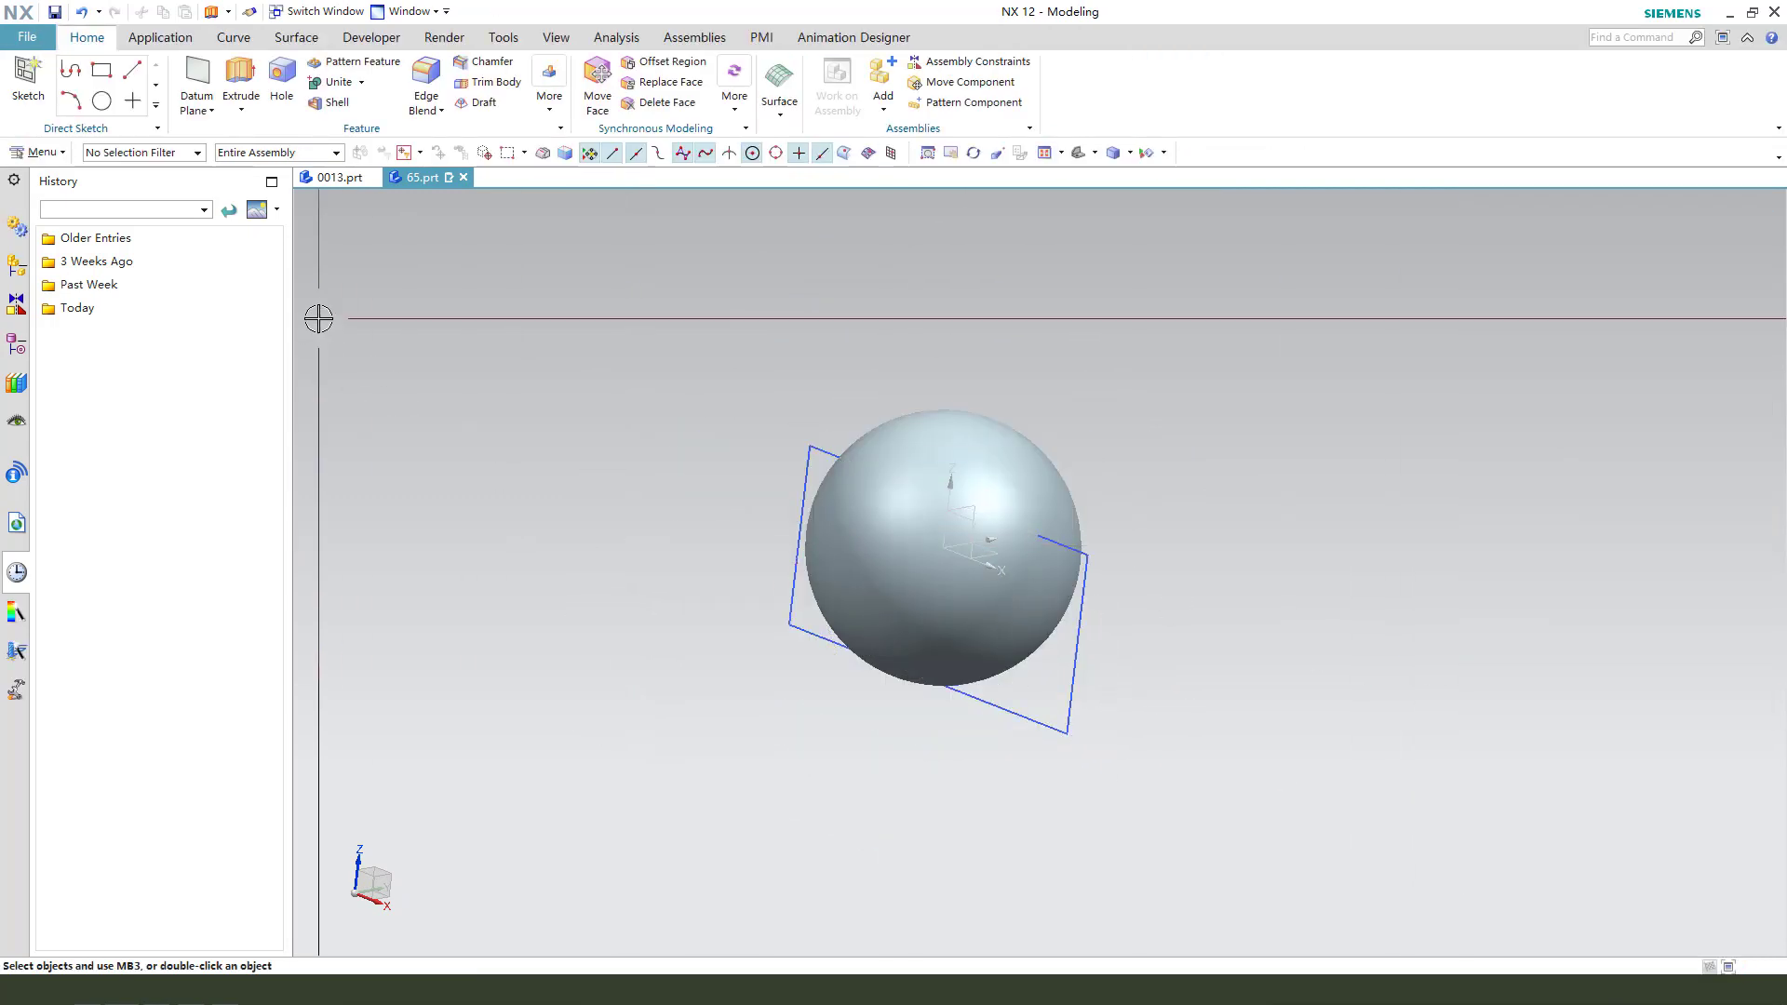
pyautogui.click(17, 350)
pyautogui.moveTo(1005, 550); pyautogui.dragTo(977, 410, button='middle')
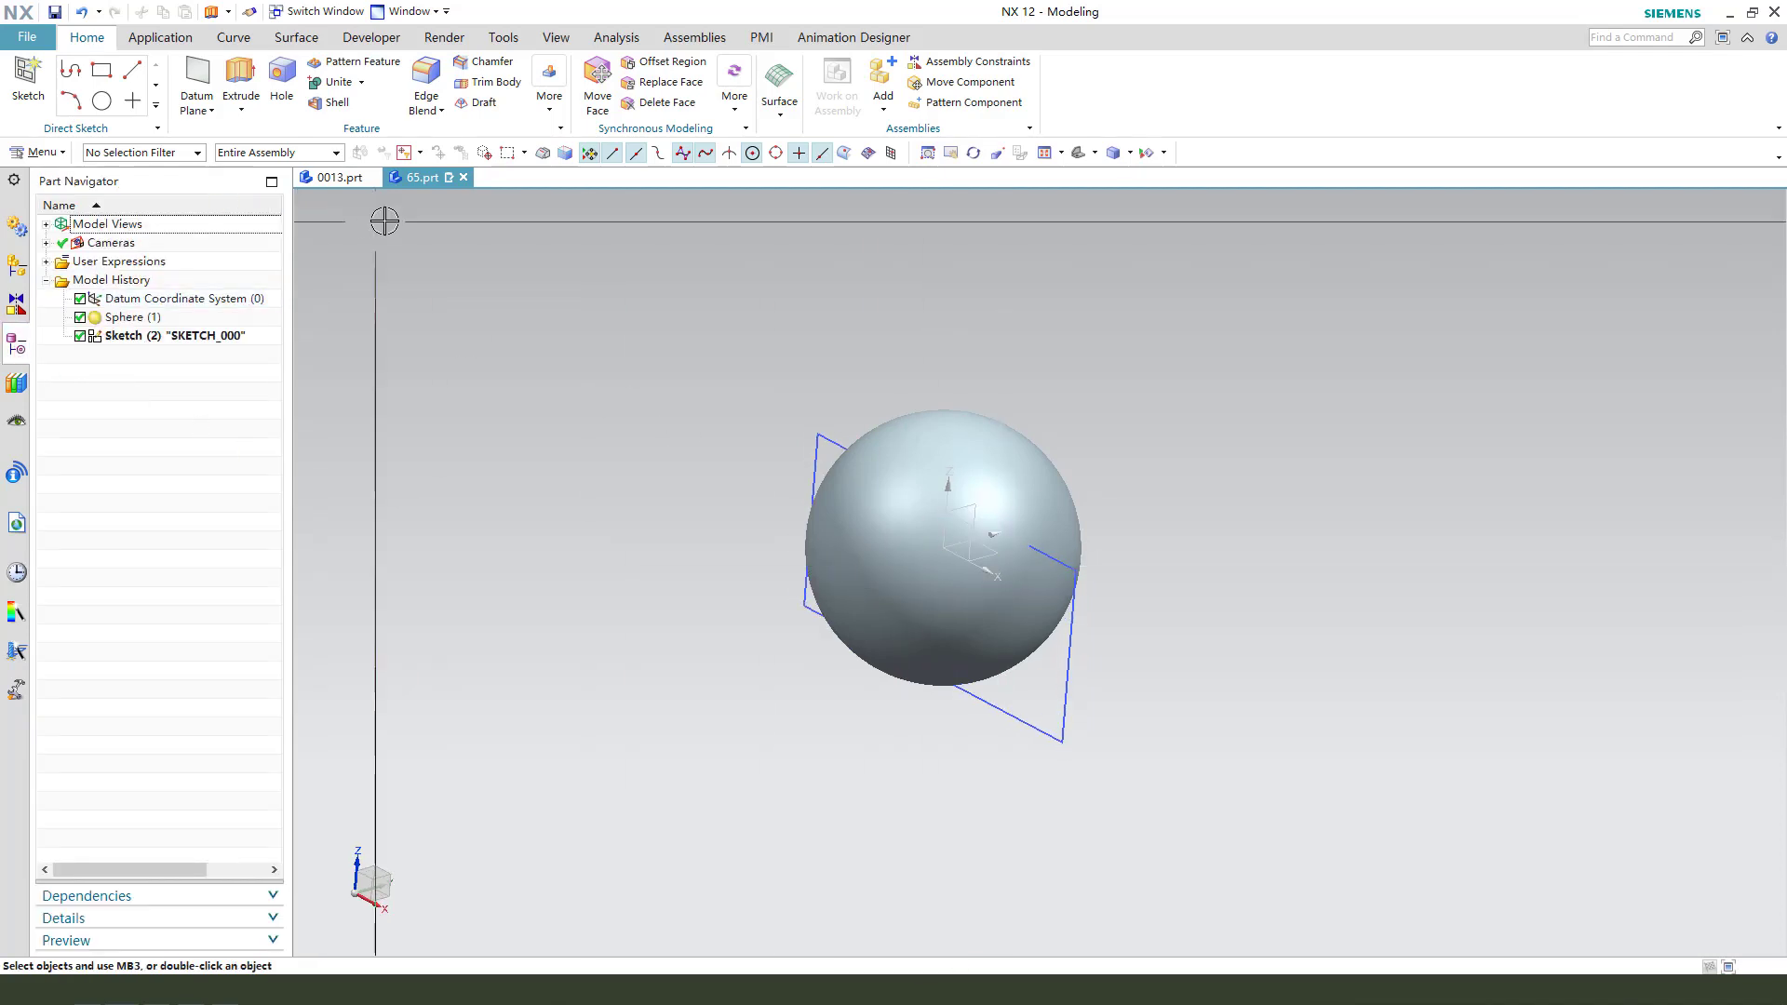
# Create a circular Pattern Geometry of the sketch curves about the Z axis through the origin, with count 2 and 90° pitch
pyautogui.click(550, 93)
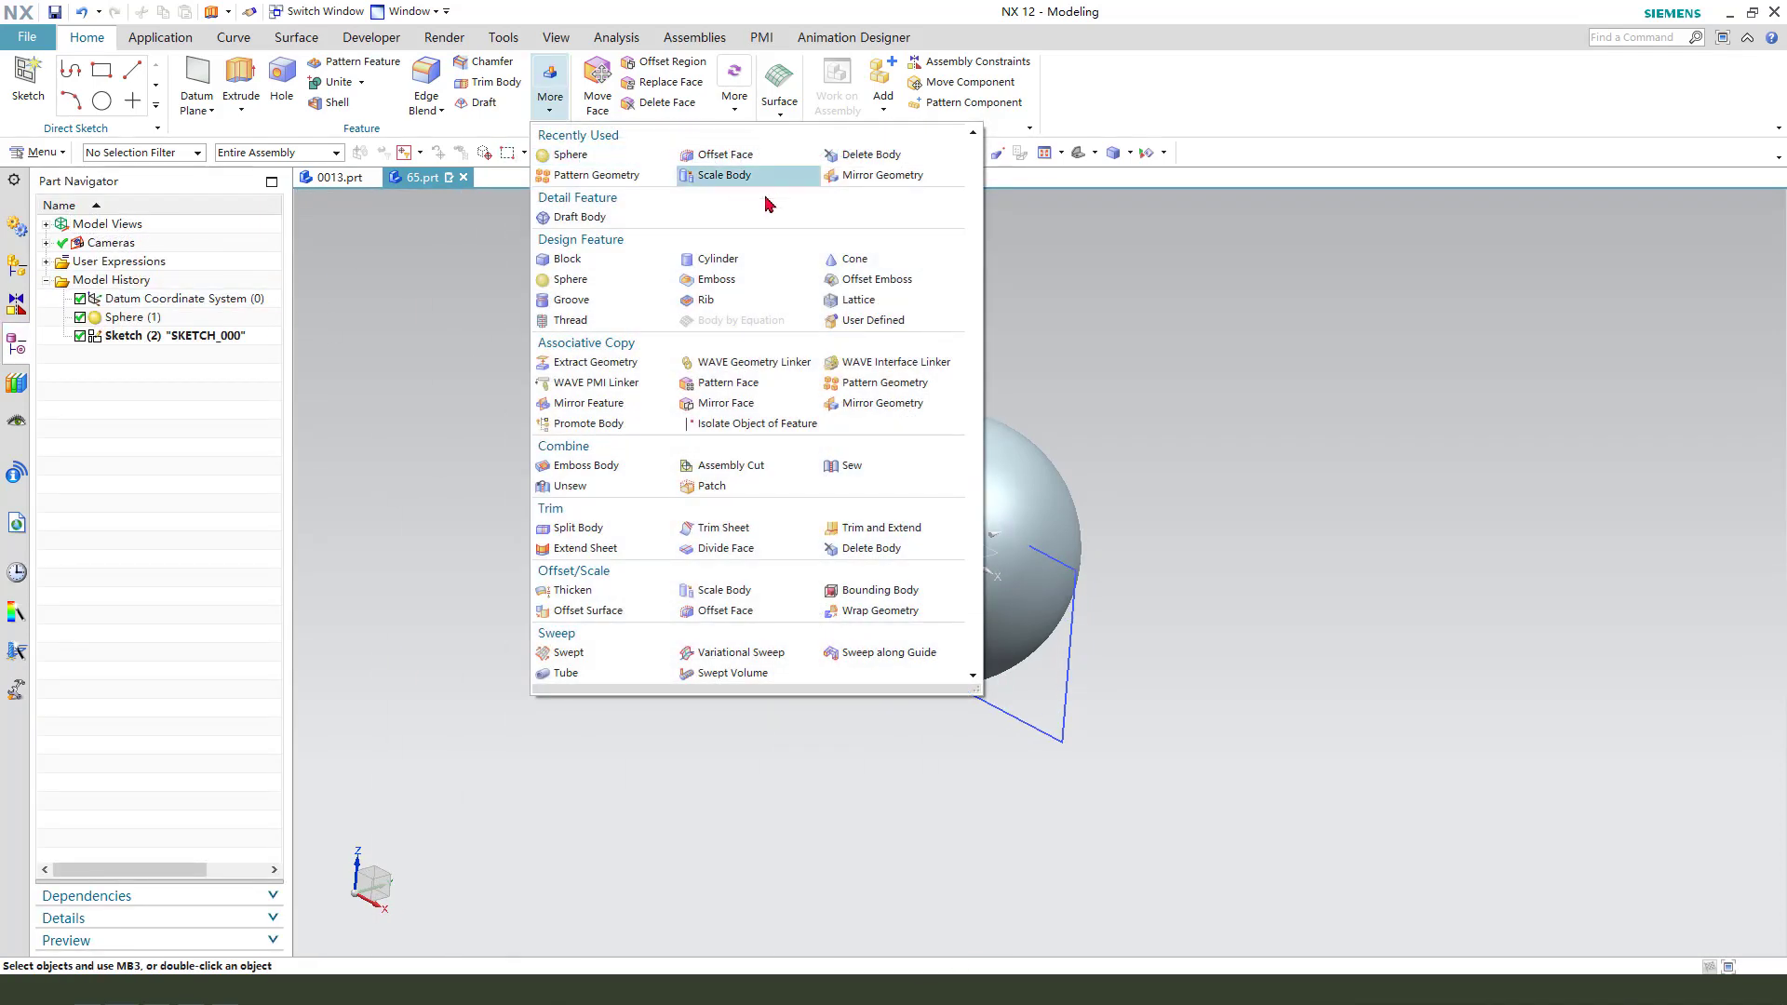
pyautogui.click(586, 176)
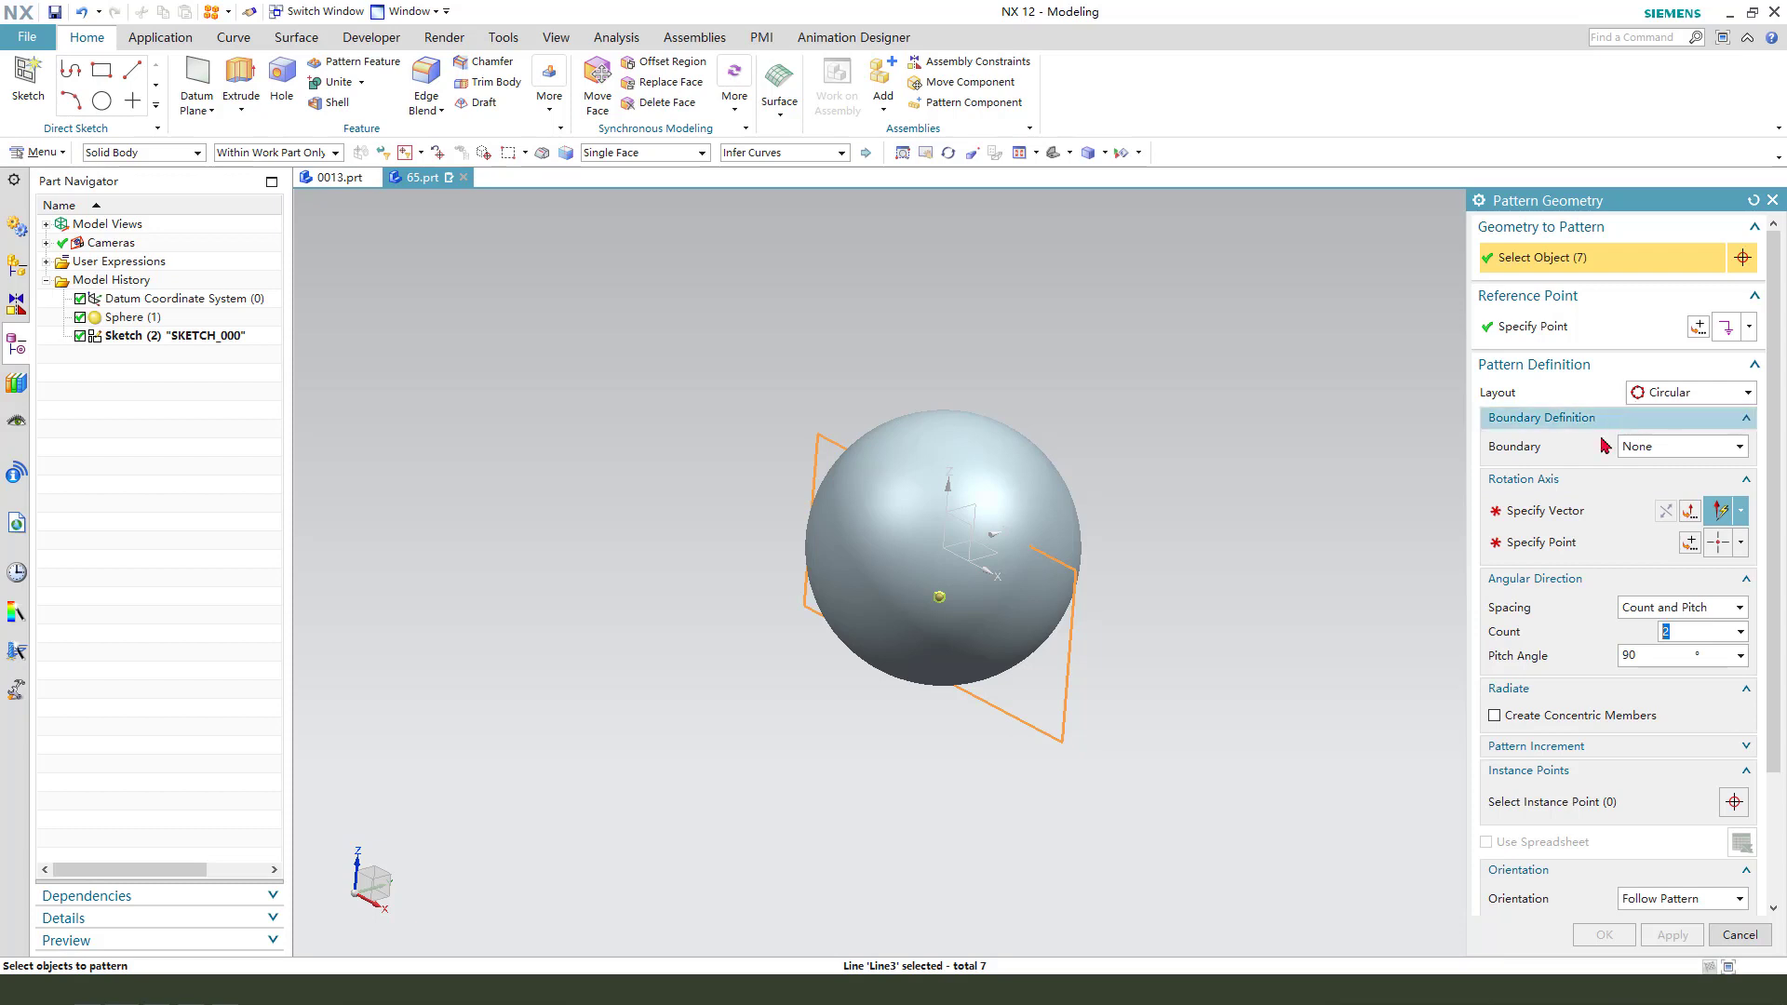
pyautogui.click(1564, 511)
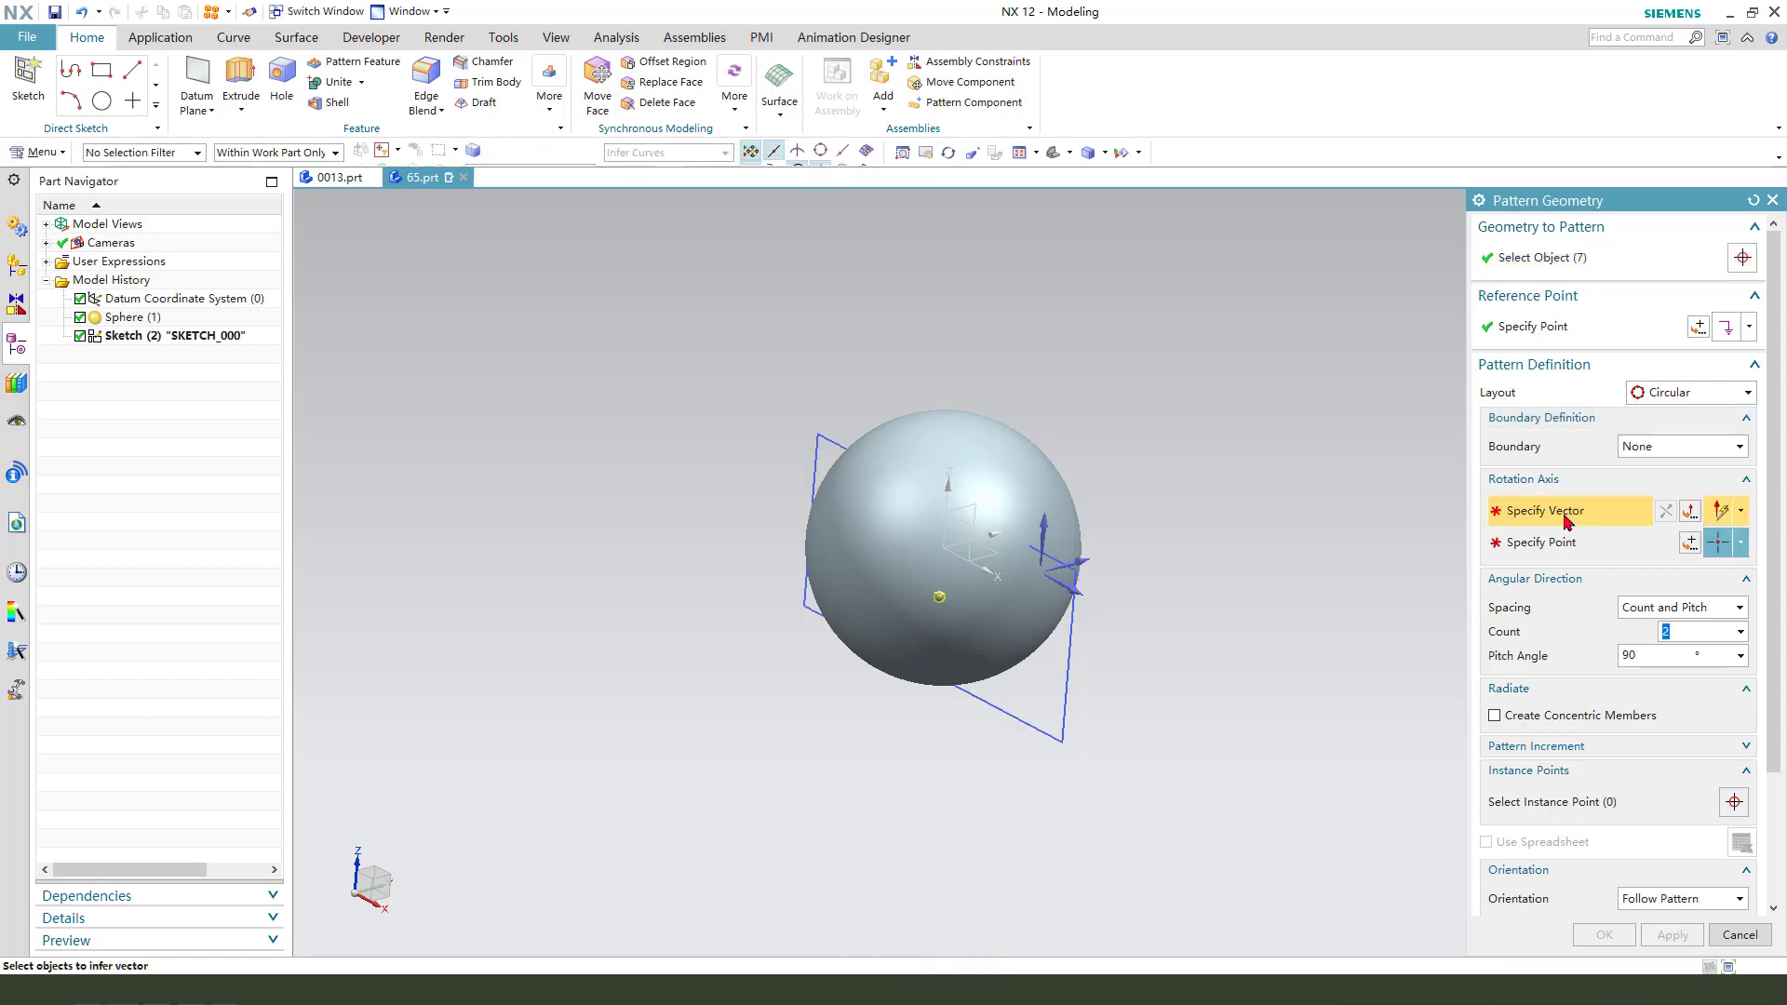
pyautogui.click(1042, 510)
pyautogui.click(1683, 549)
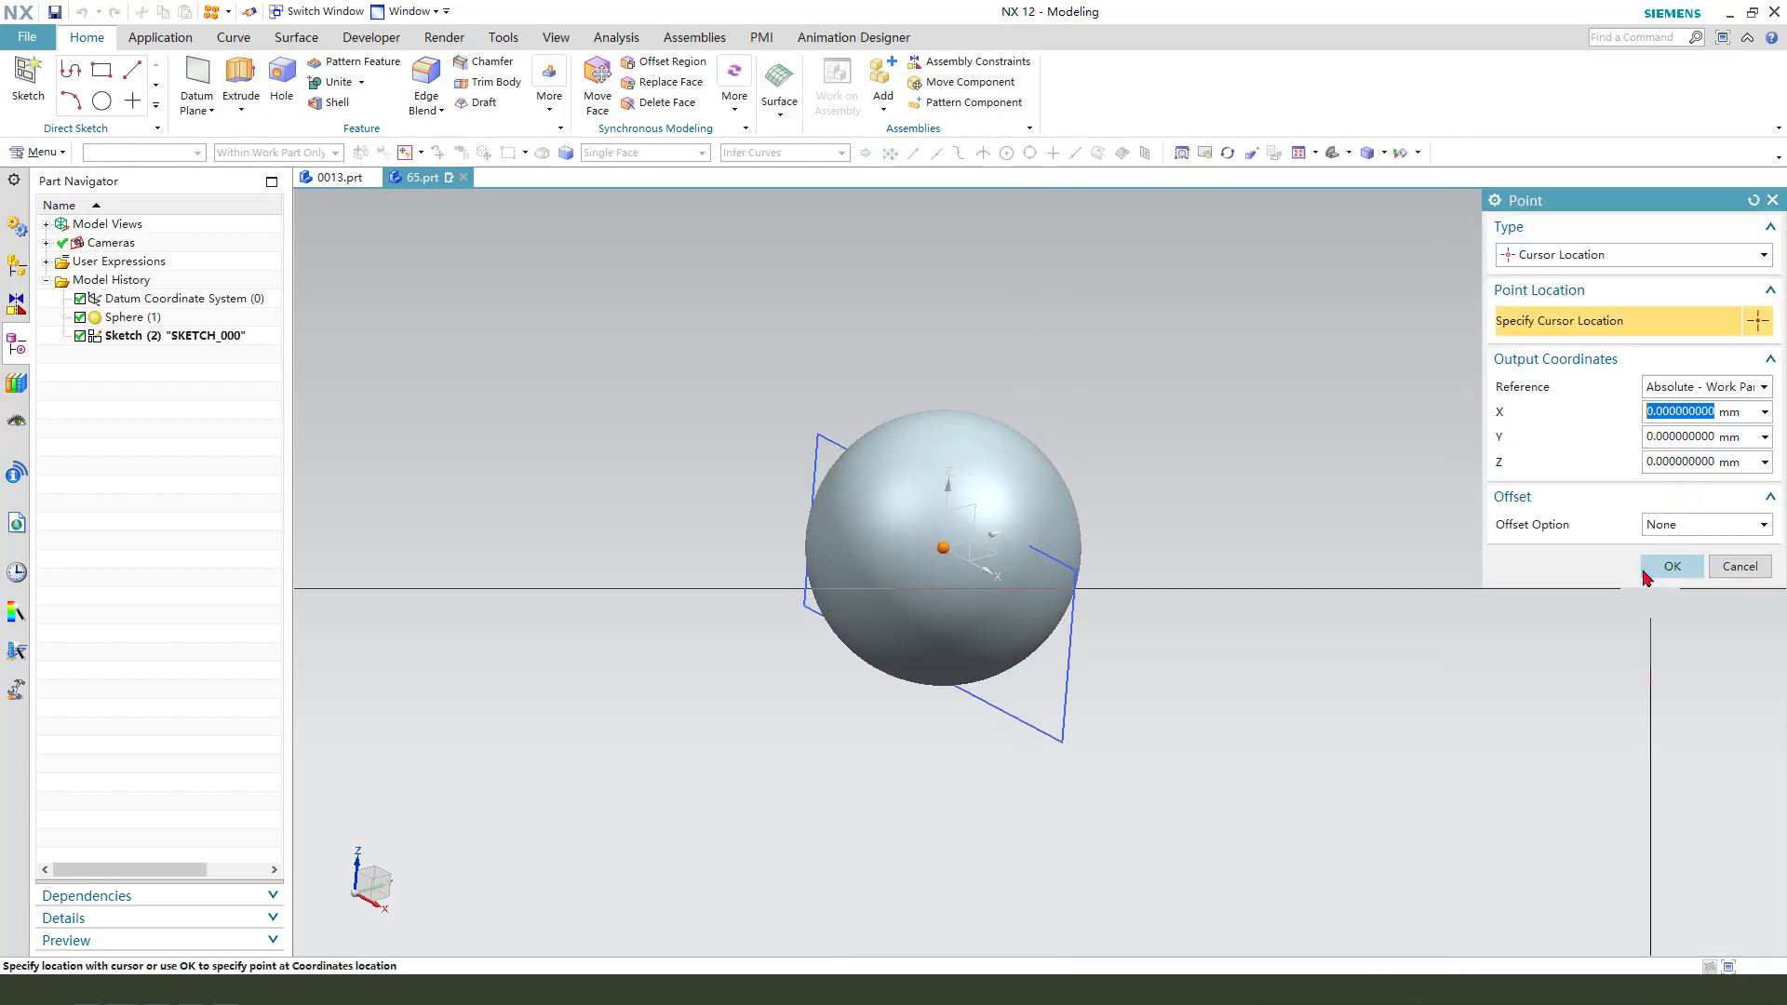
pyautogui.click(1673, 568)
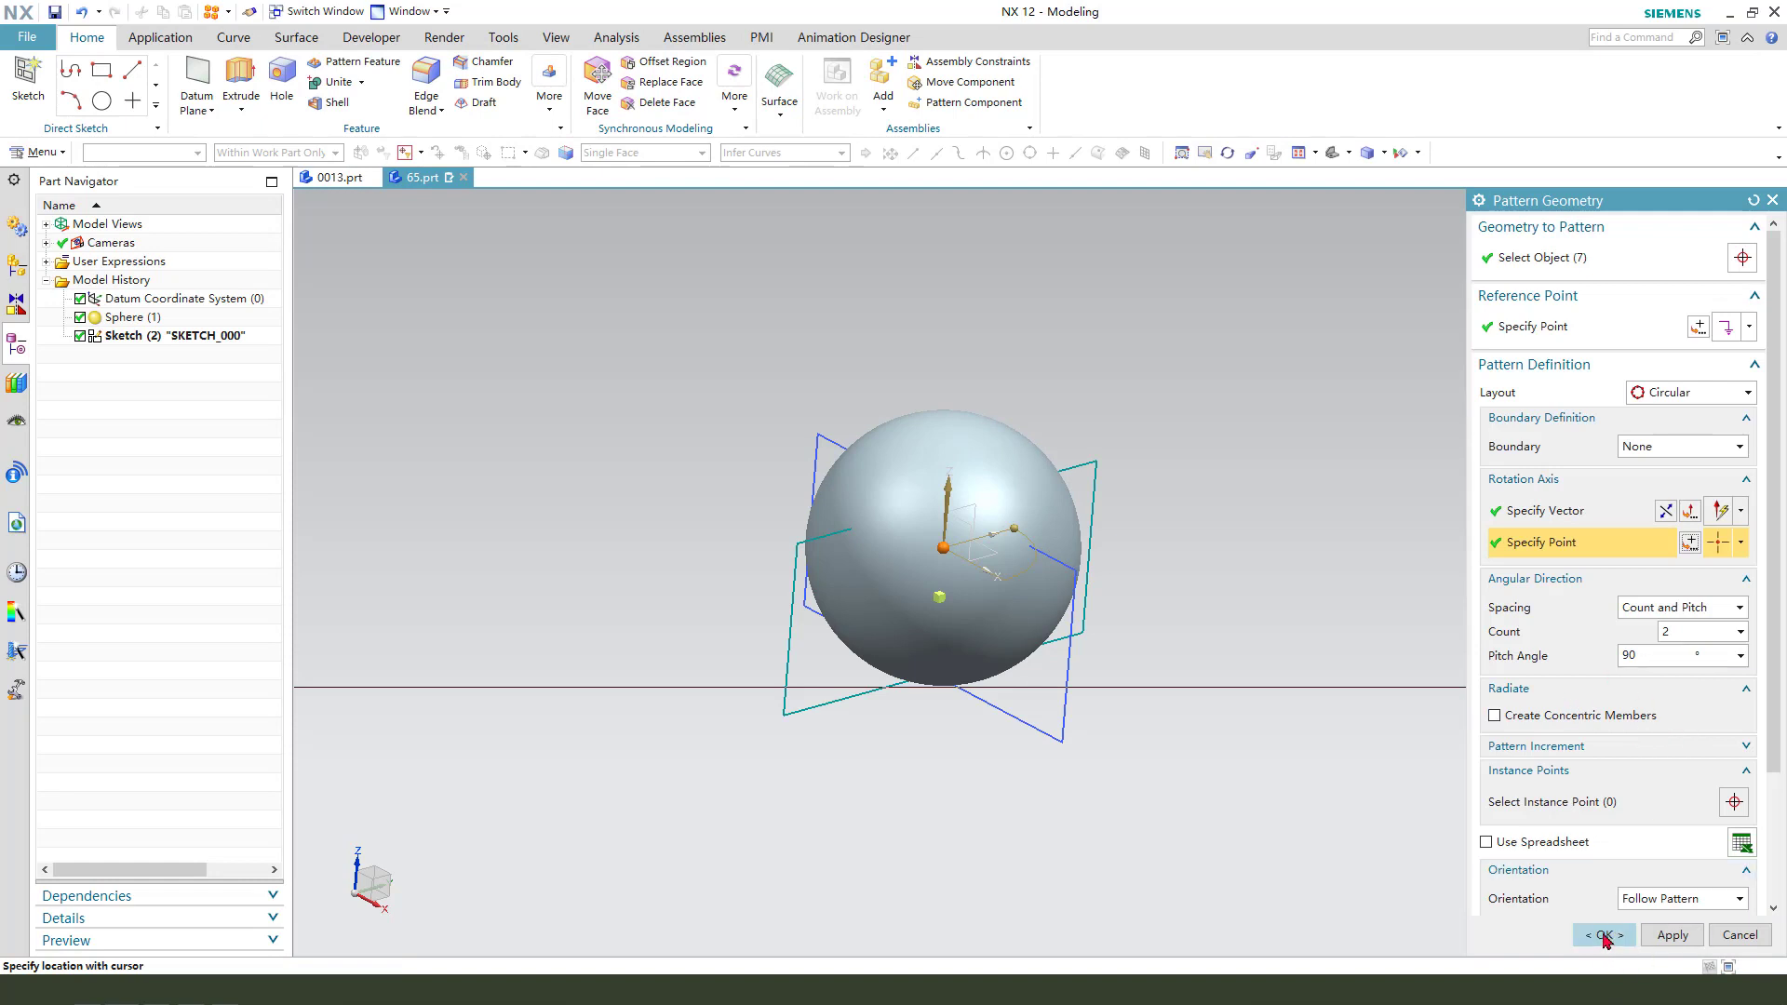
pyautogui.click(1605, 935)
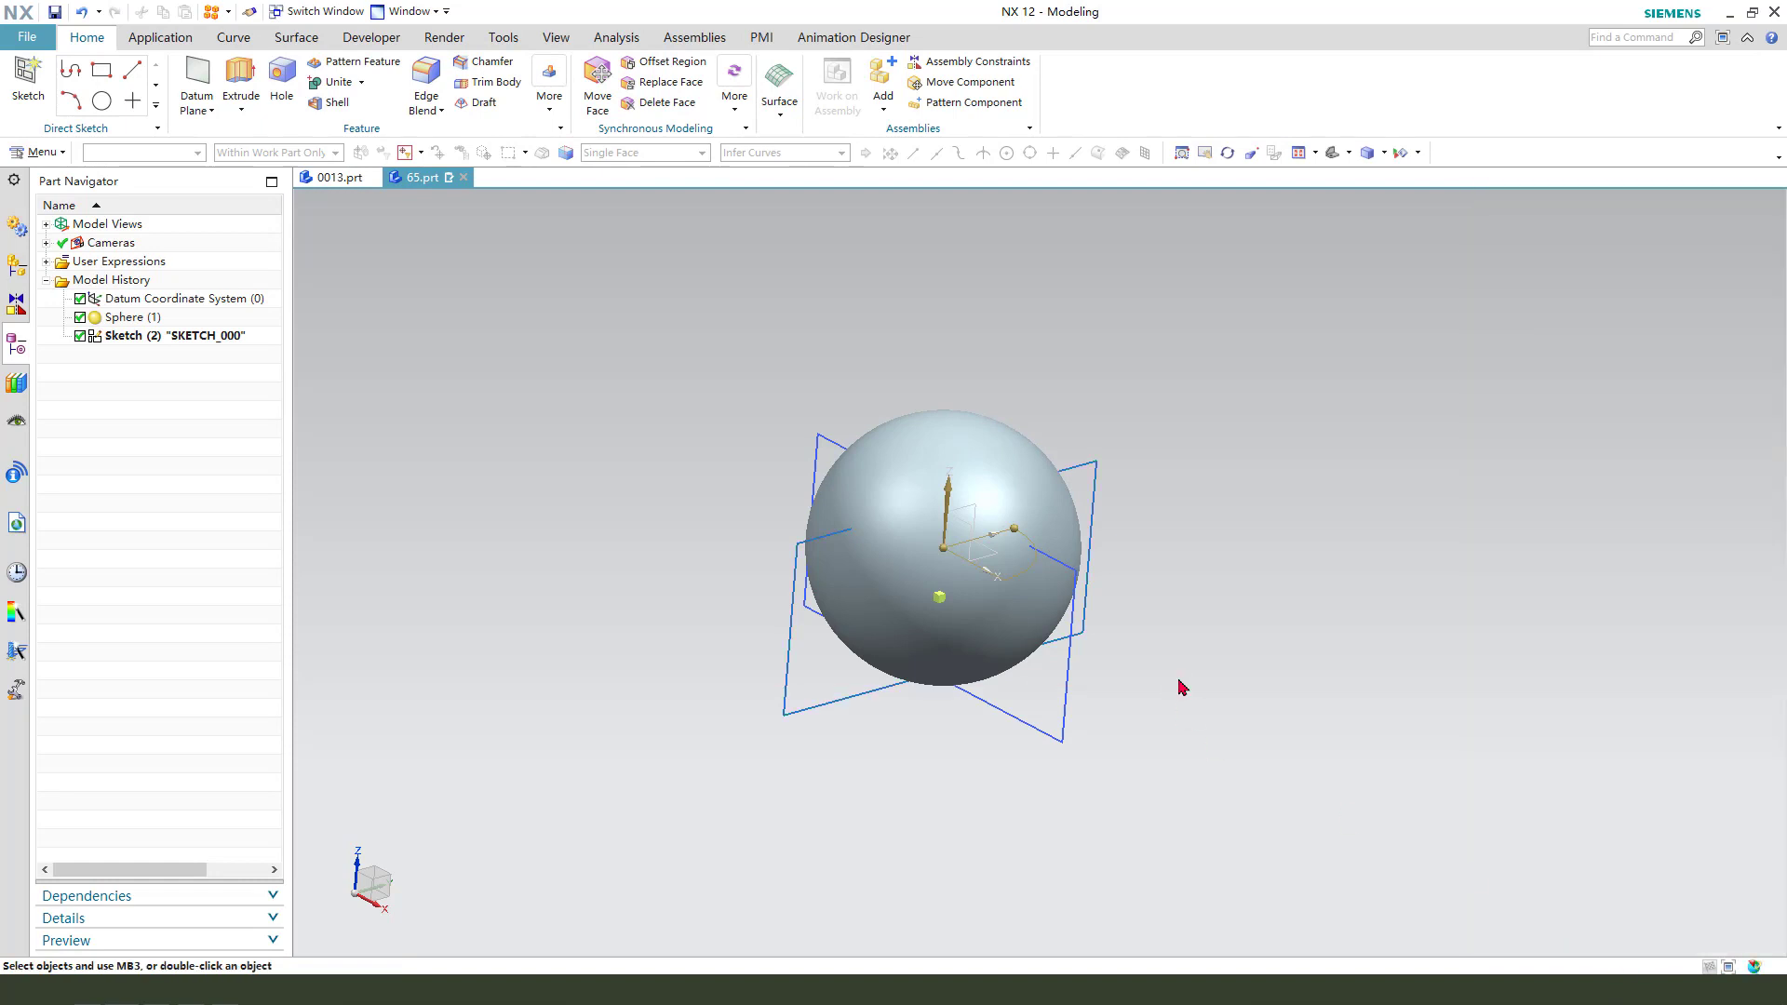
# Temporarily hide the sphere and the original sketch to examine the patterned curves, and restore their visibility
pyautogui.click(880, 470)
pyautogui.hotkey('ctrl', 'b')
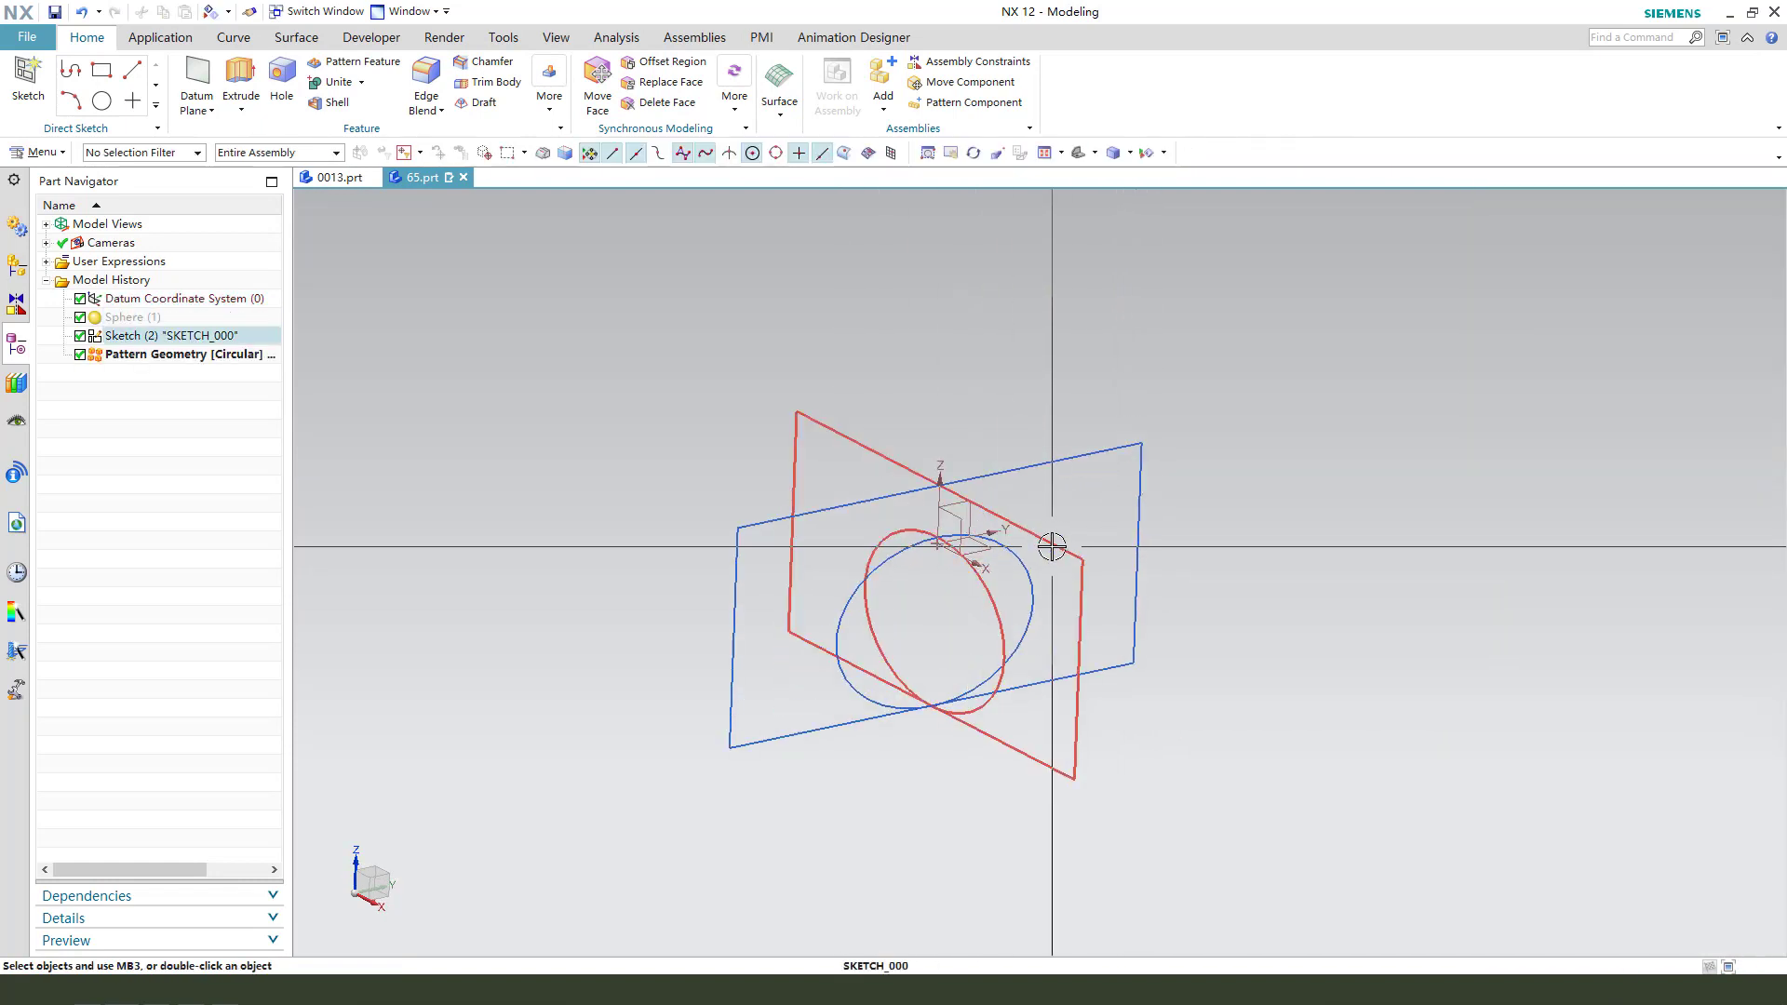
pyautogui.hotkey('ctrl', 'b')
pyautogui.moveTo(1034, 595); pyautogui.dragTo(1254, 561, button='middle')
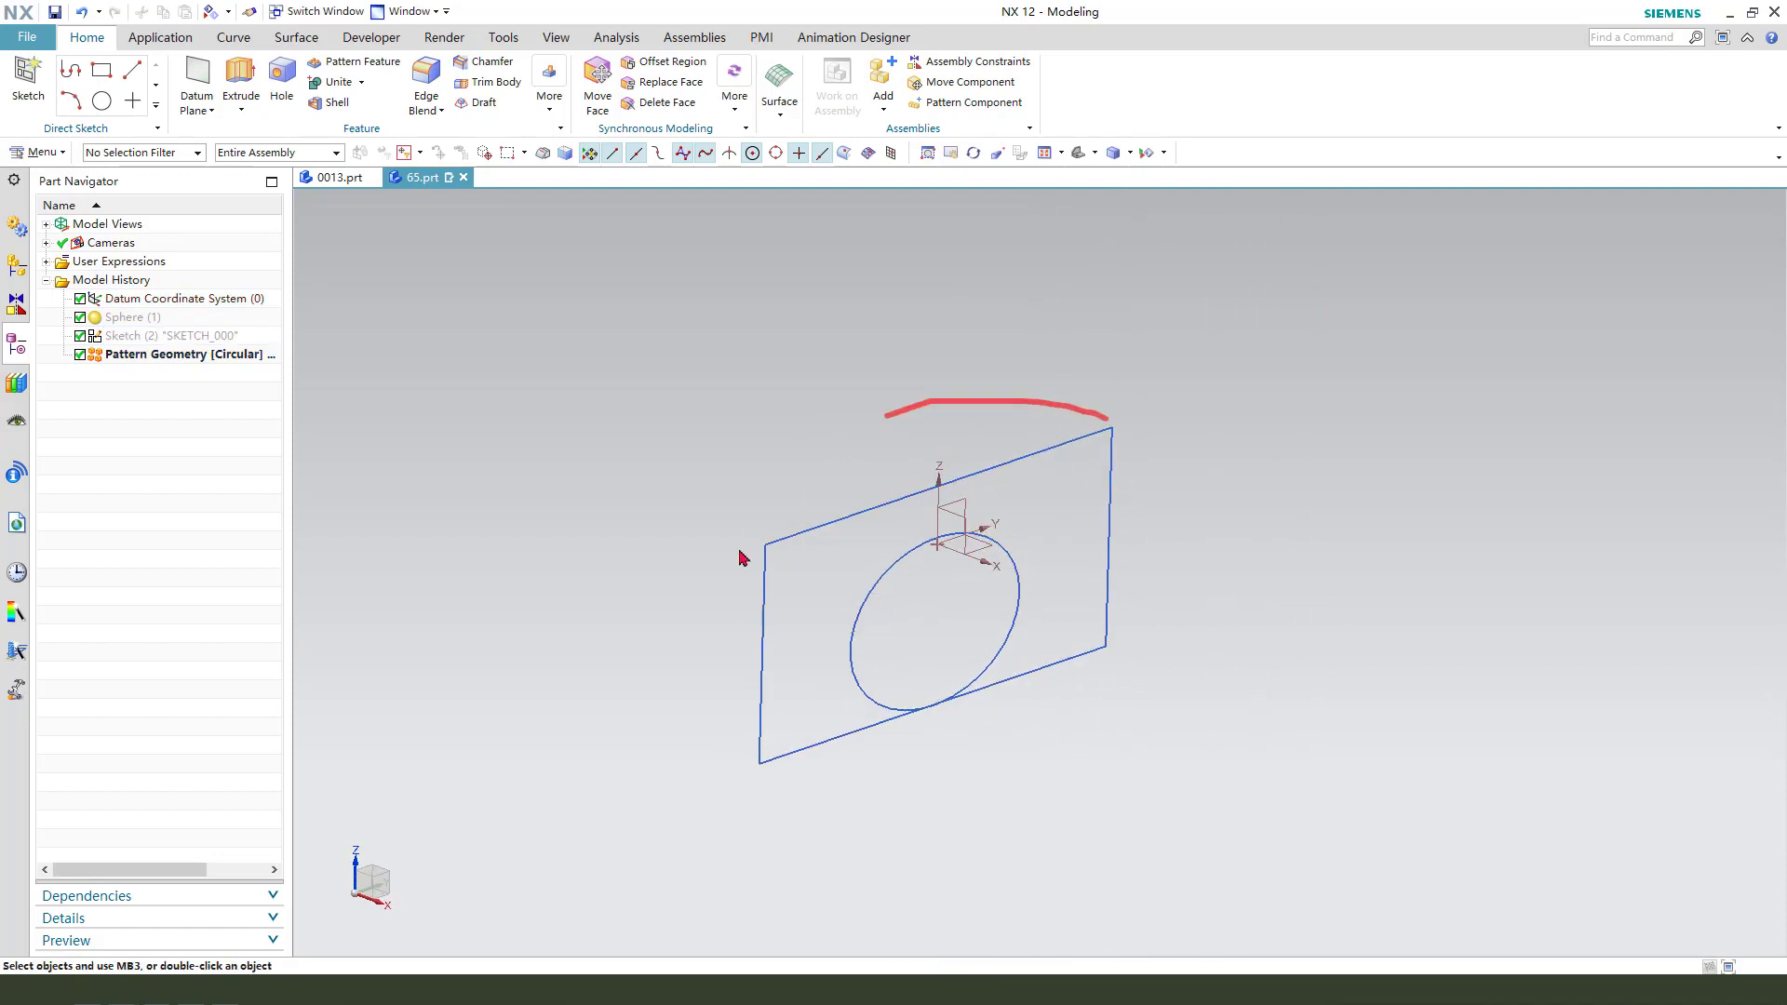
pyautogui.press('Escape')
pyautogui.hotkey('ctrl', 'shift', 'u')
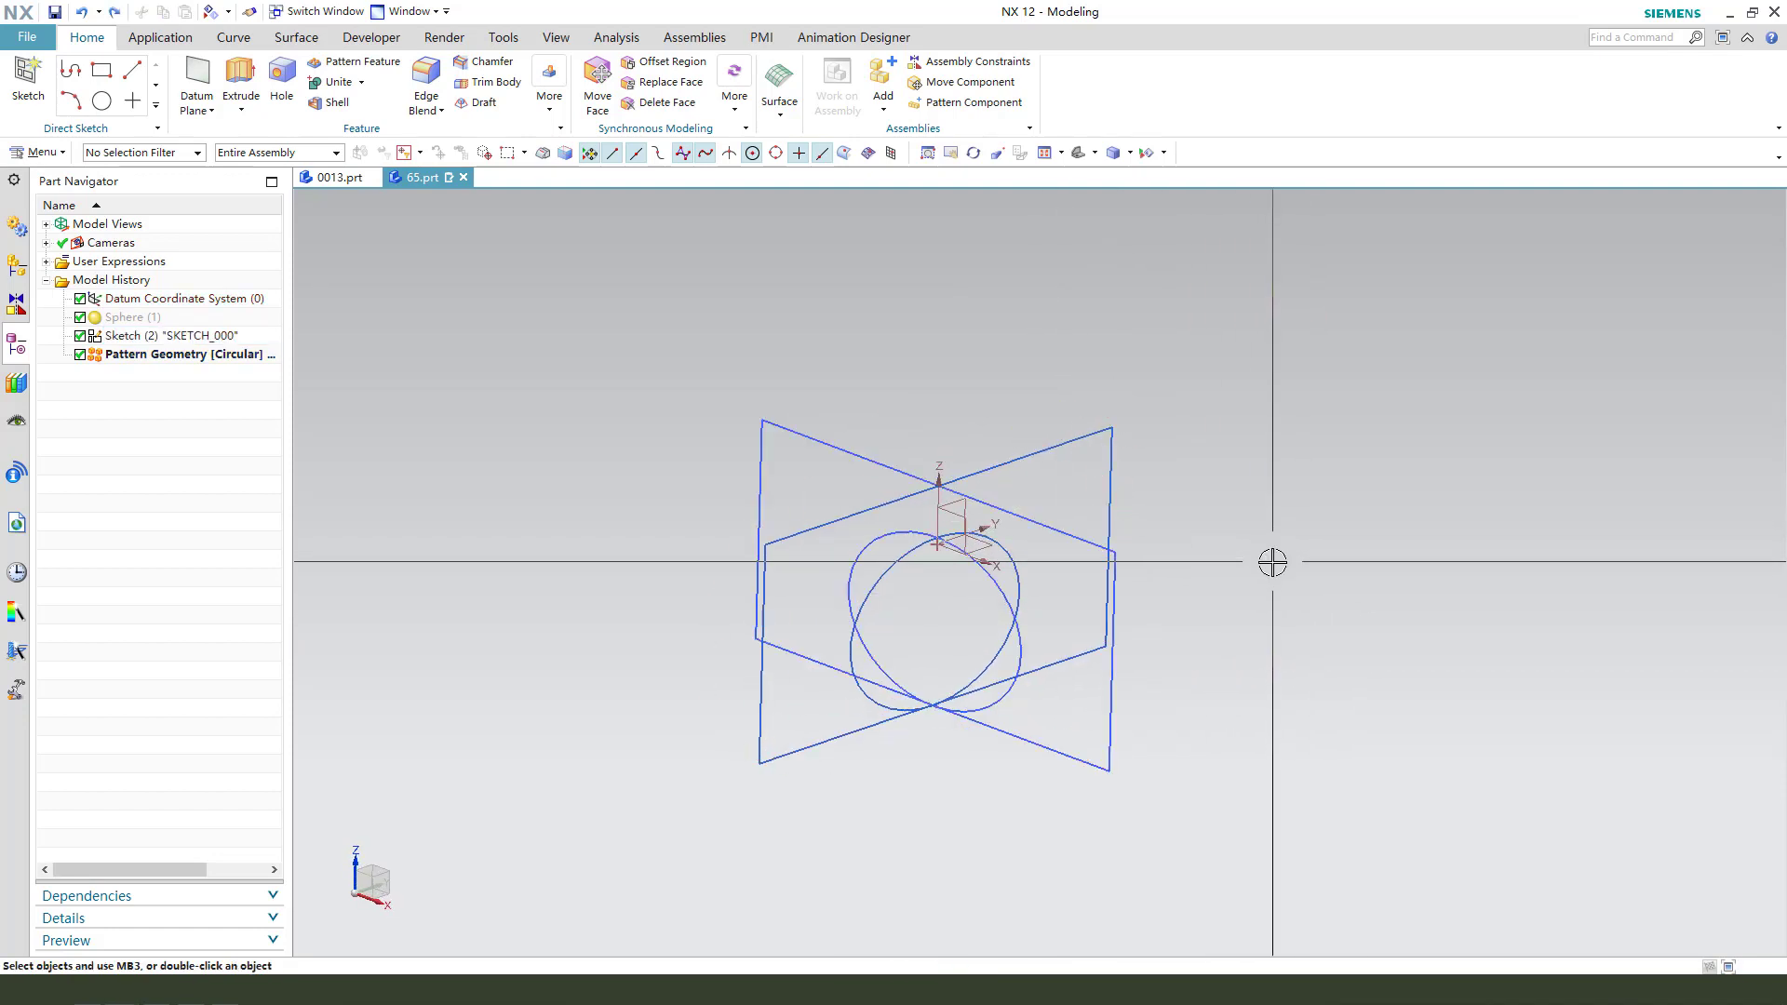
pyautogui.moveTo(1150, 650); pyautogui.dragTo(1168, 645, button='middle')
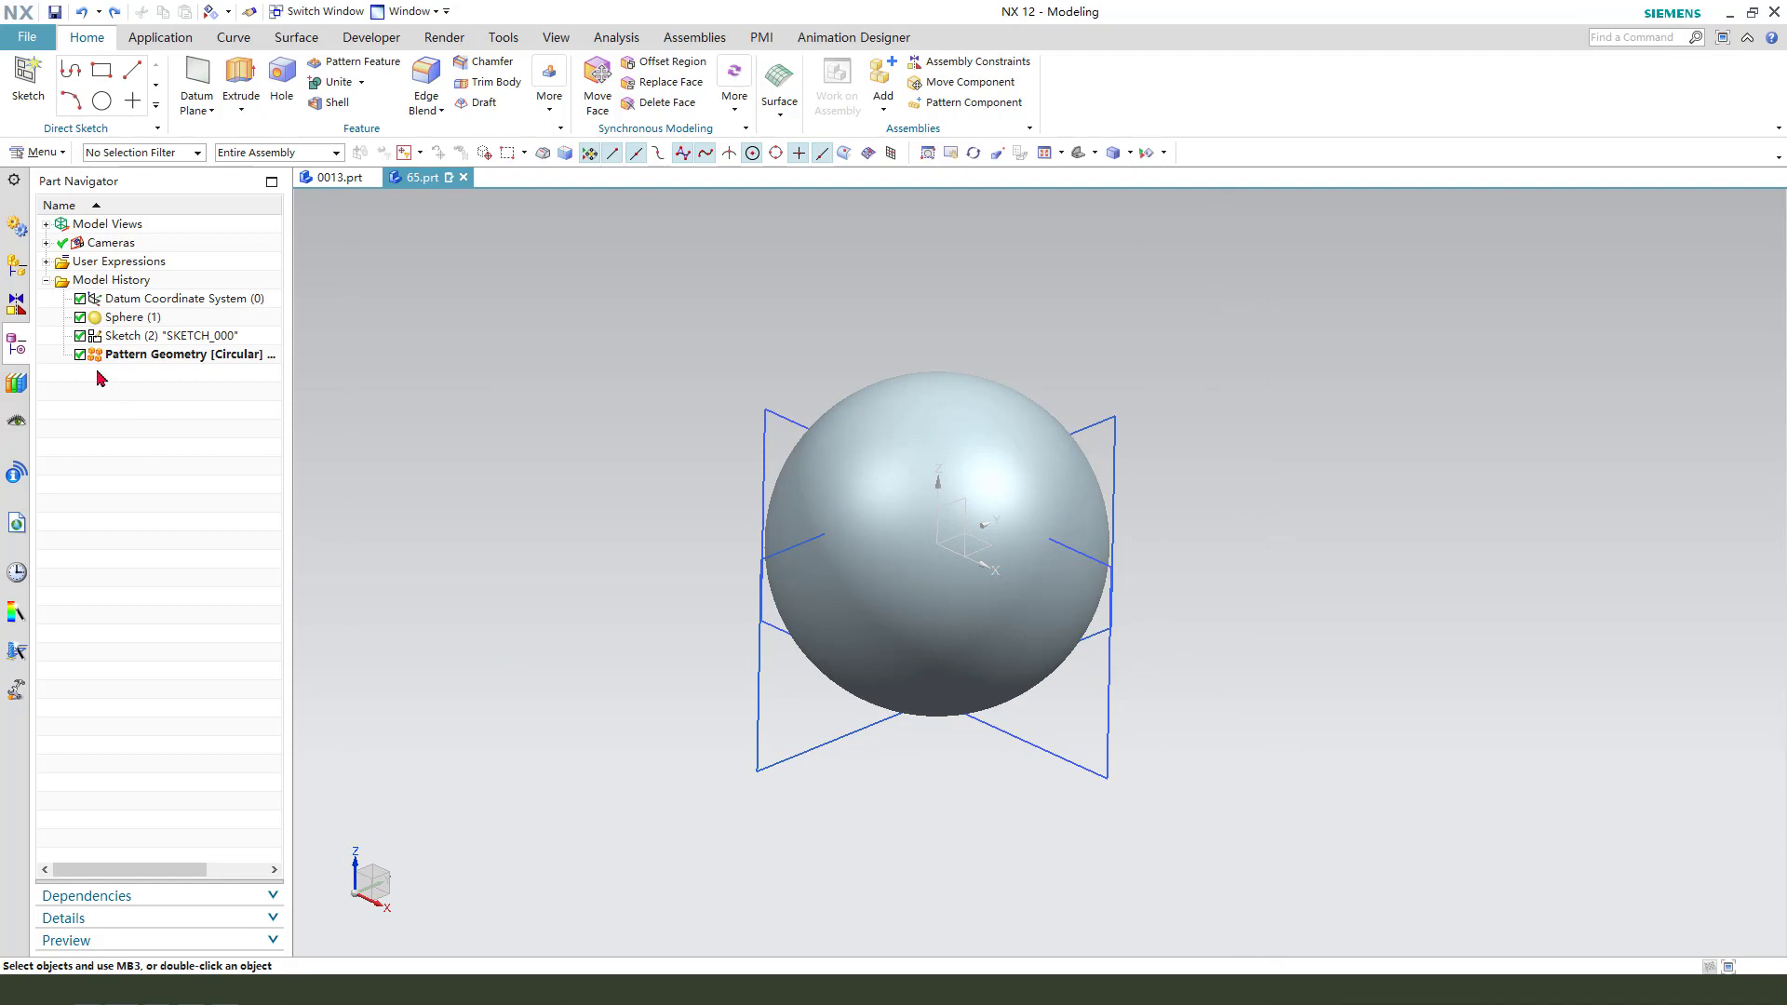
# Hide the patterned copy and start a Revolve with the region boundary between the original rectangle and ellipse as its section
pyautogui.click(825, 687)
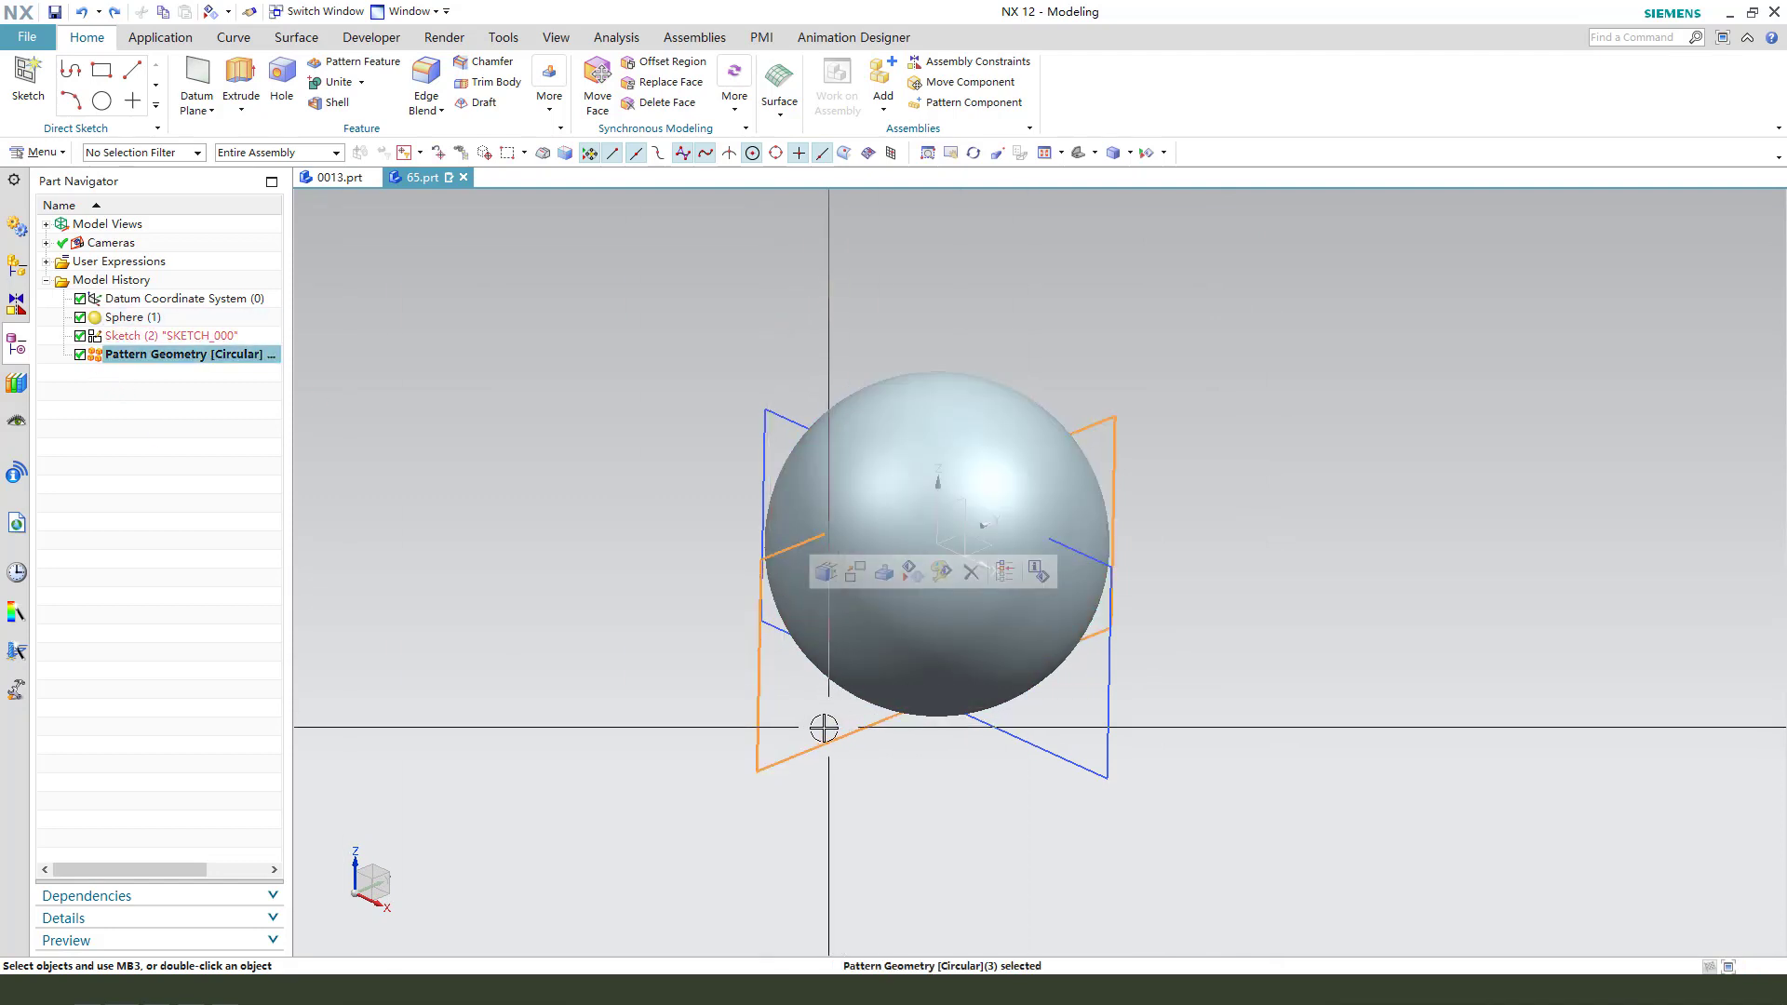
pyautogui.hotkey('ctrl', 'b')
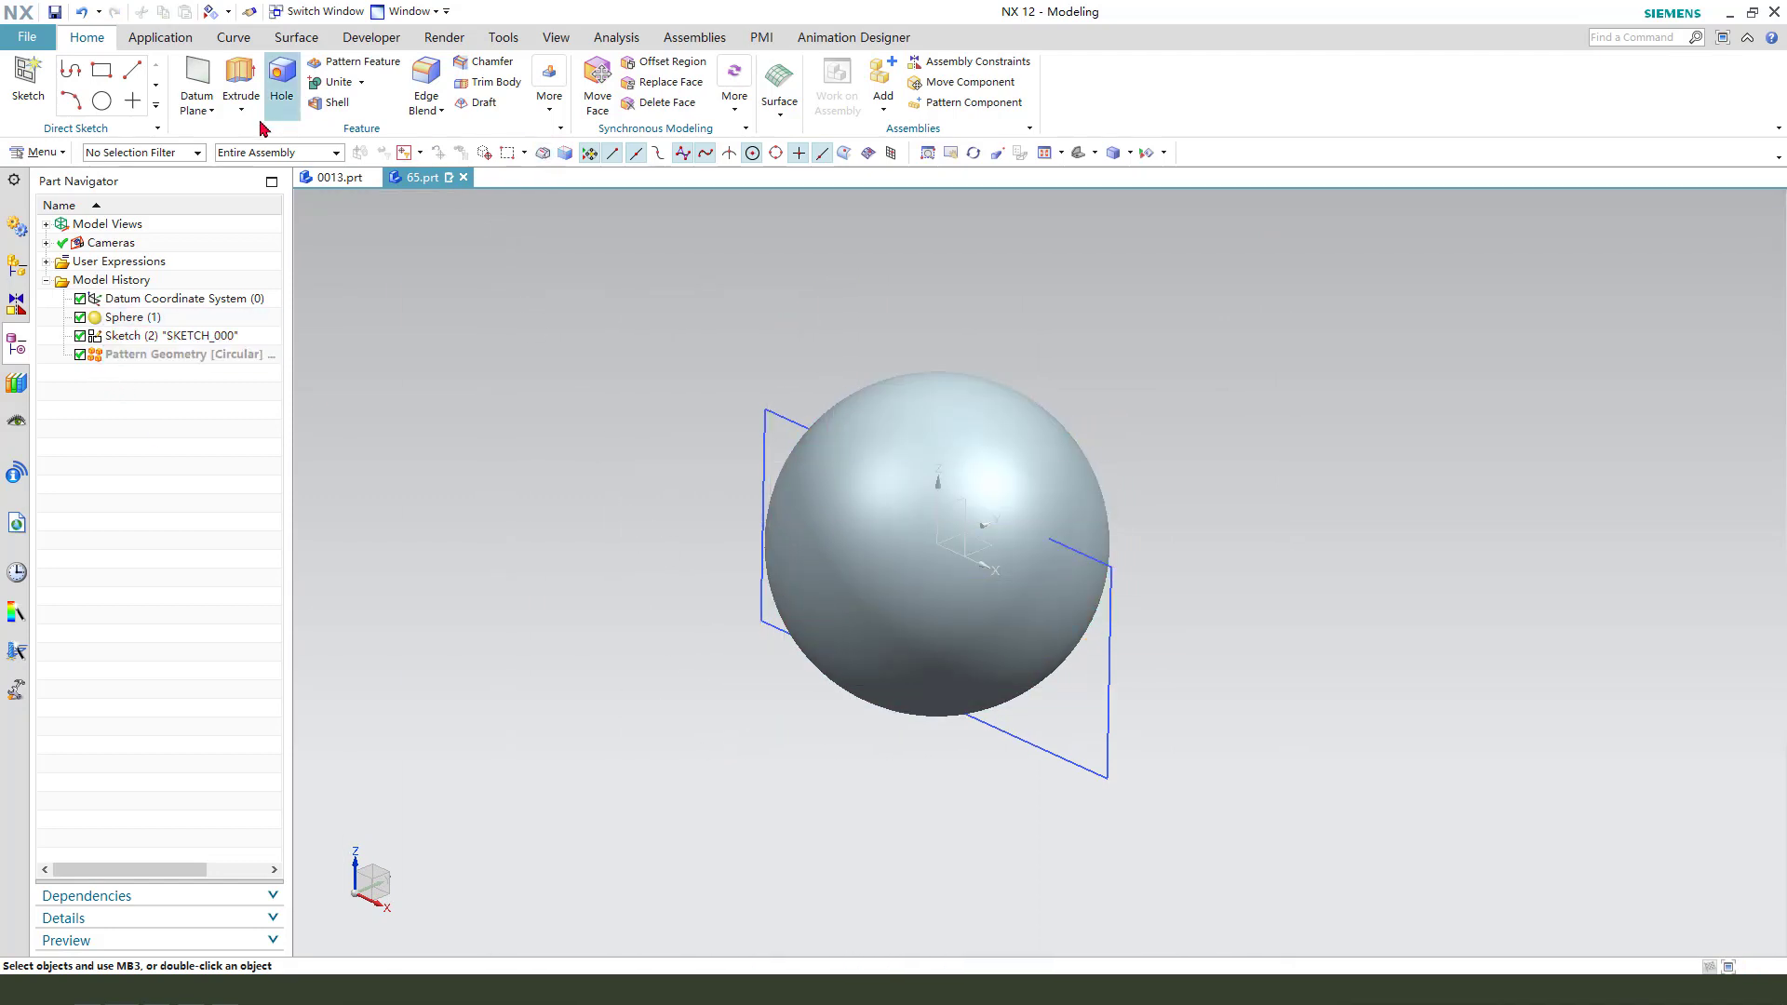
pyautogui.click(276, 158)
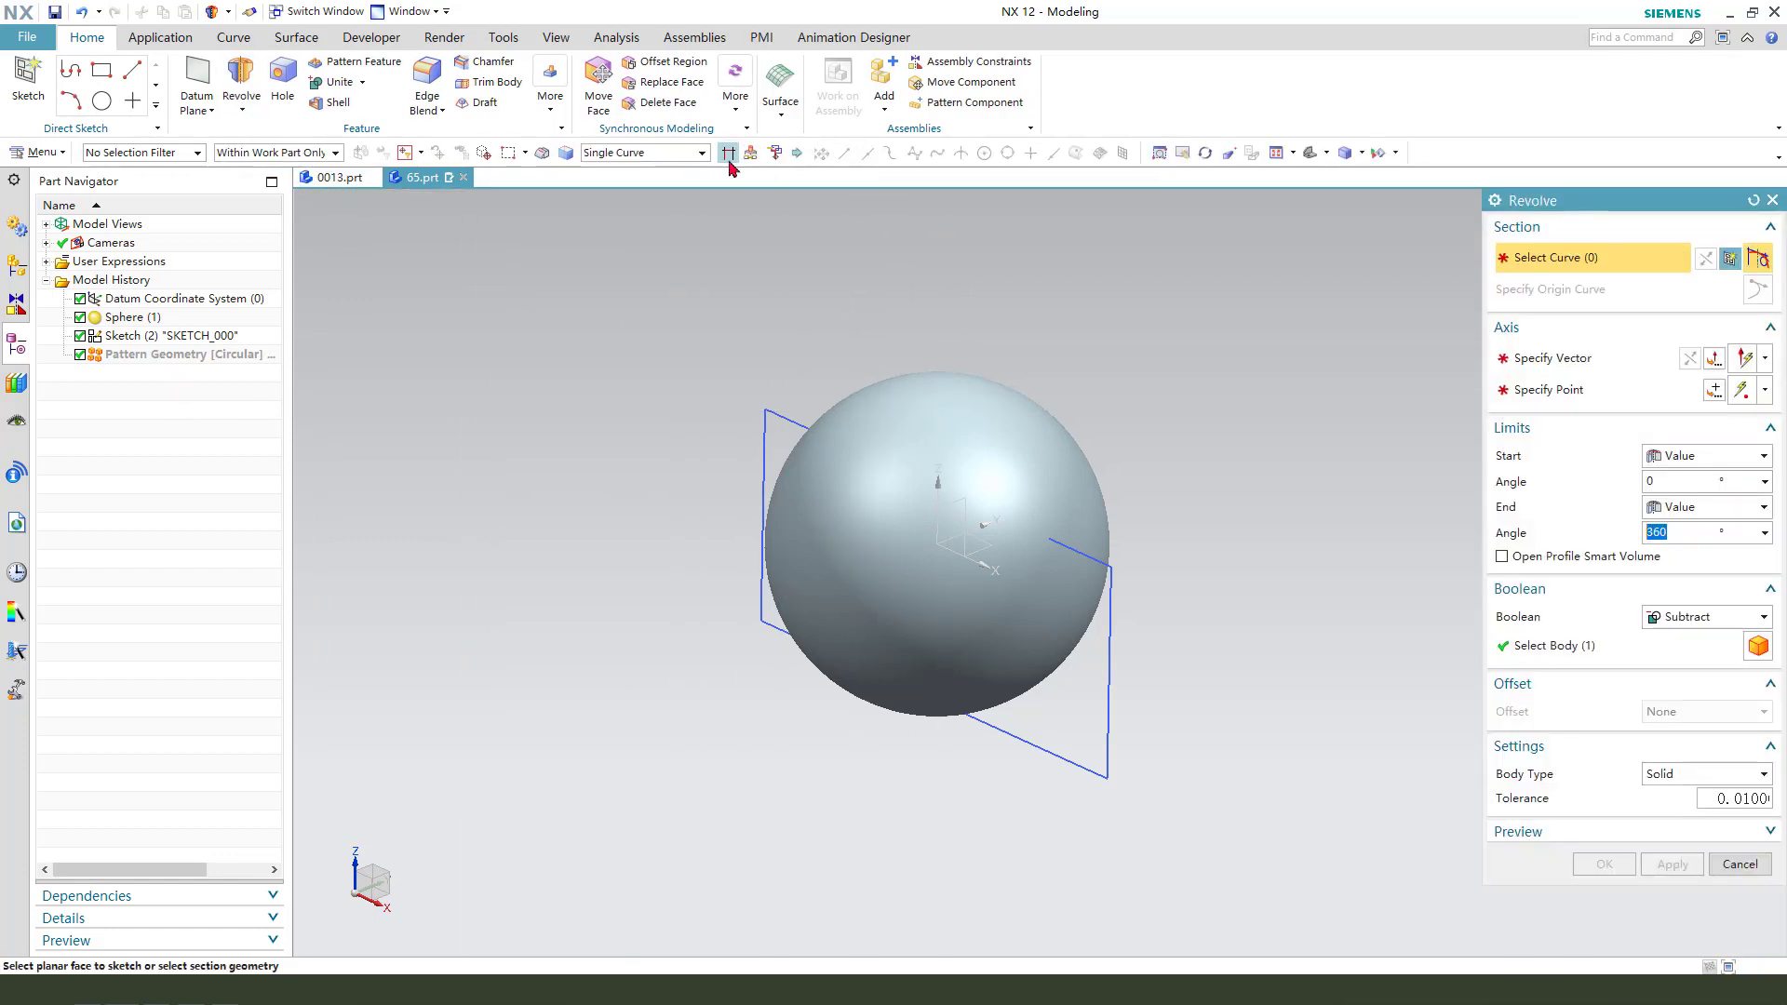
pyautogui.click(663, 152)
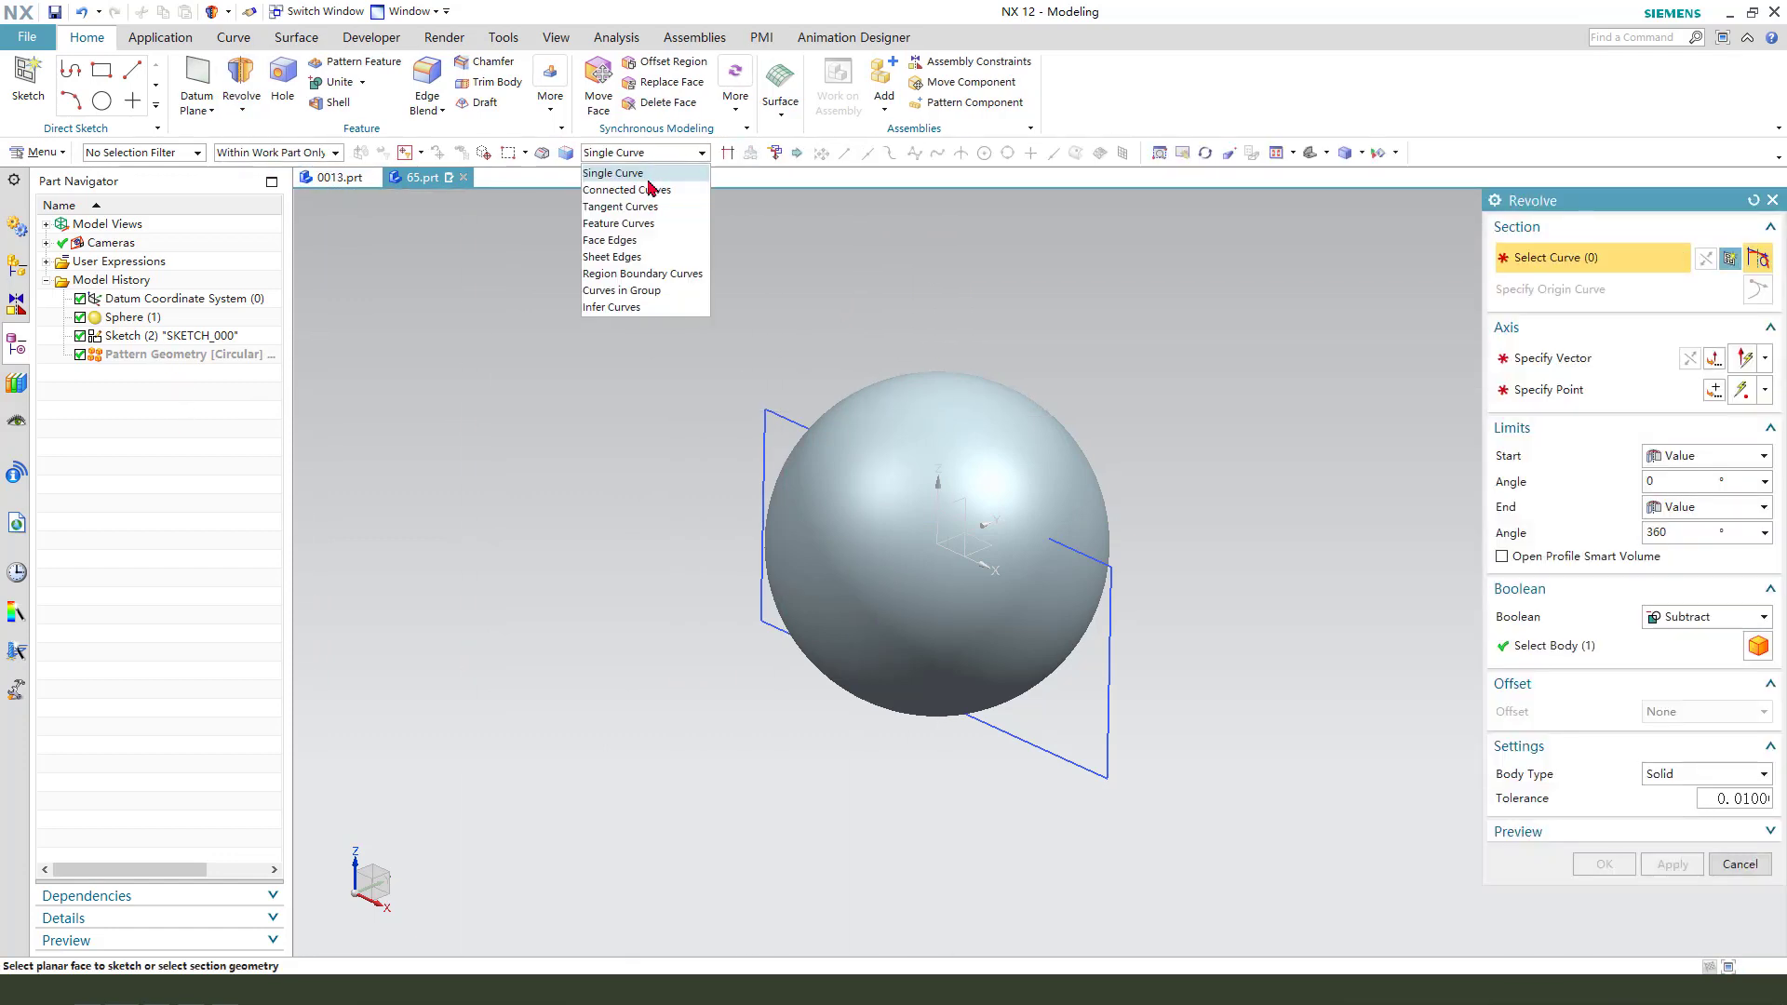
pyautogui.click(622, 276)
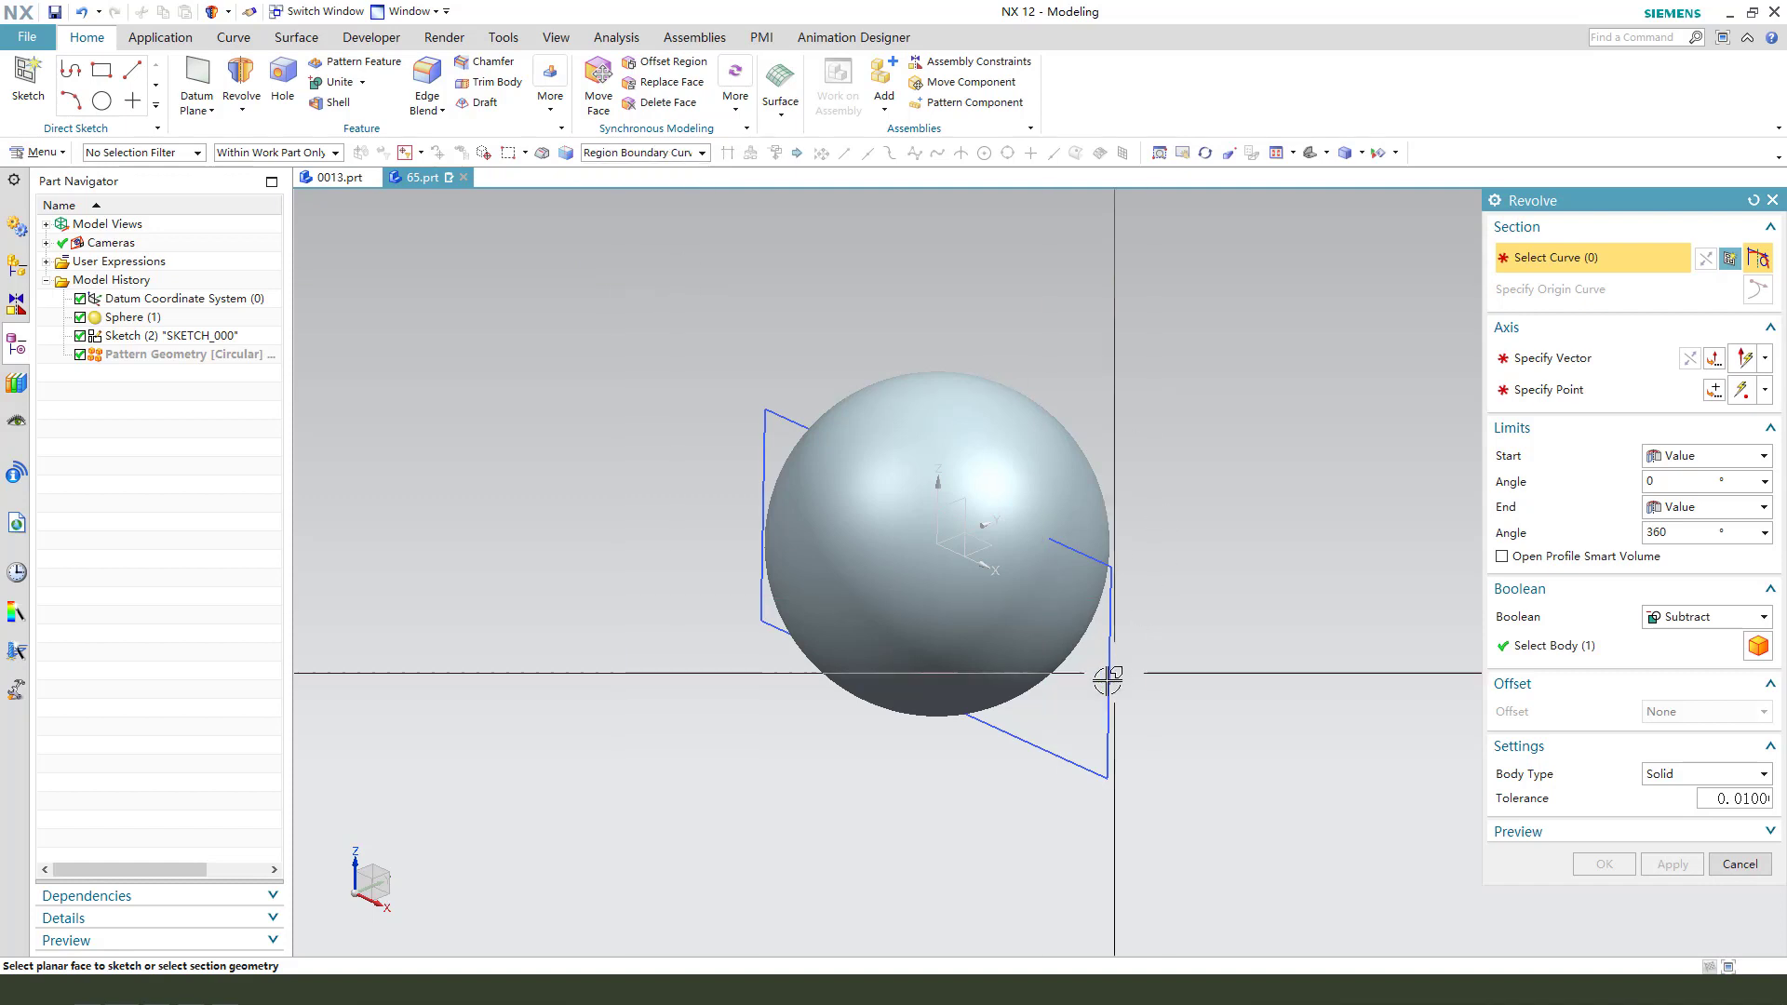
pyautogui.click(1108, 678)
# Revolve the section a full 360° about the original rectangle's upper edge, subtracting it from the sphere
pyautogui.click(1587, 364)
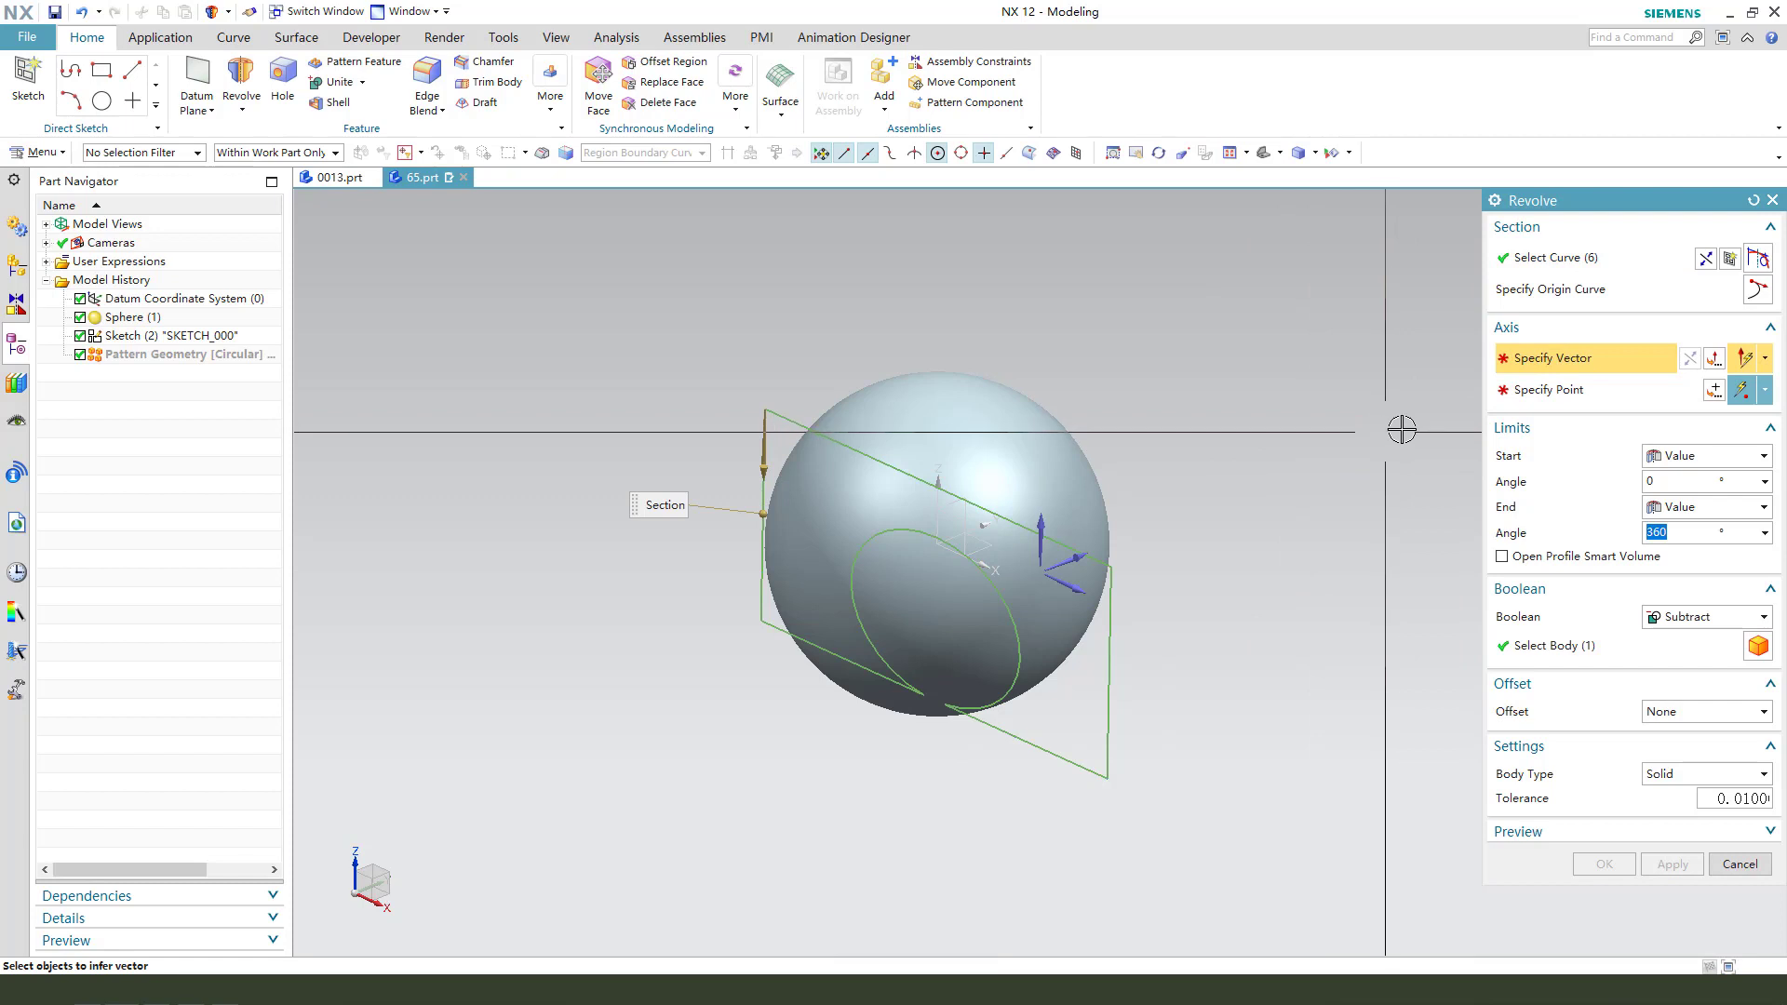
pyautogui.click(1523, 367)
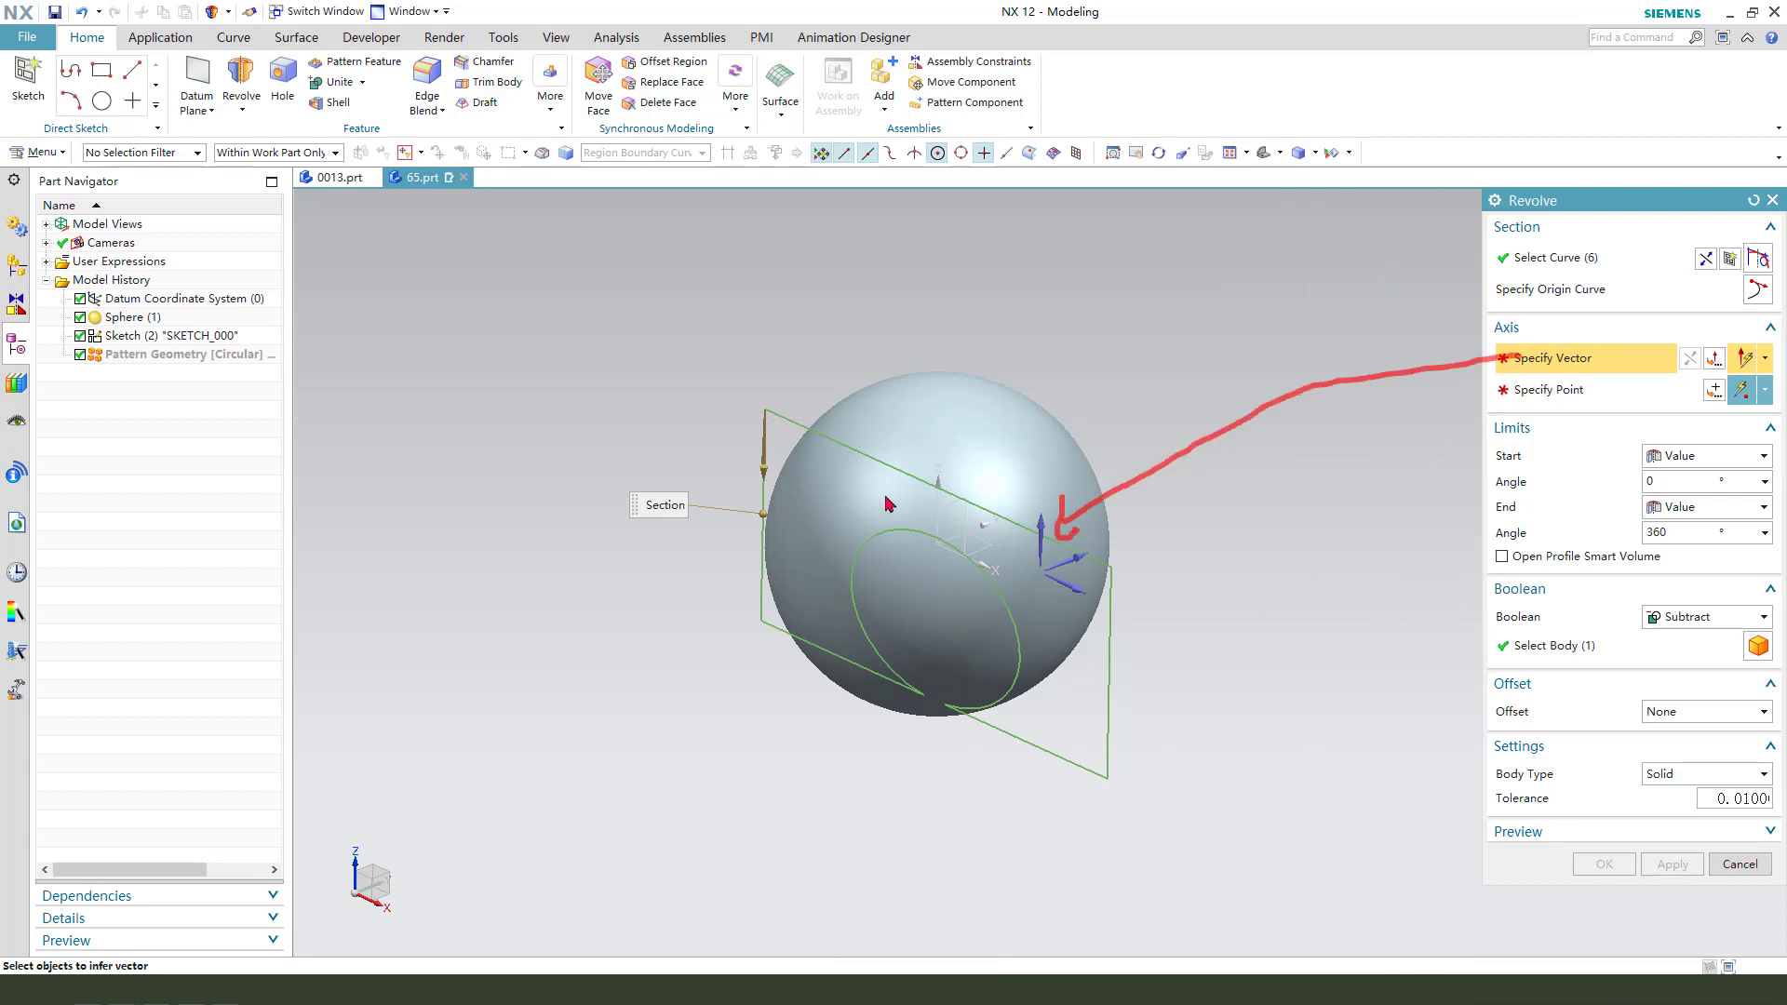
pyautogui.press('Escape')
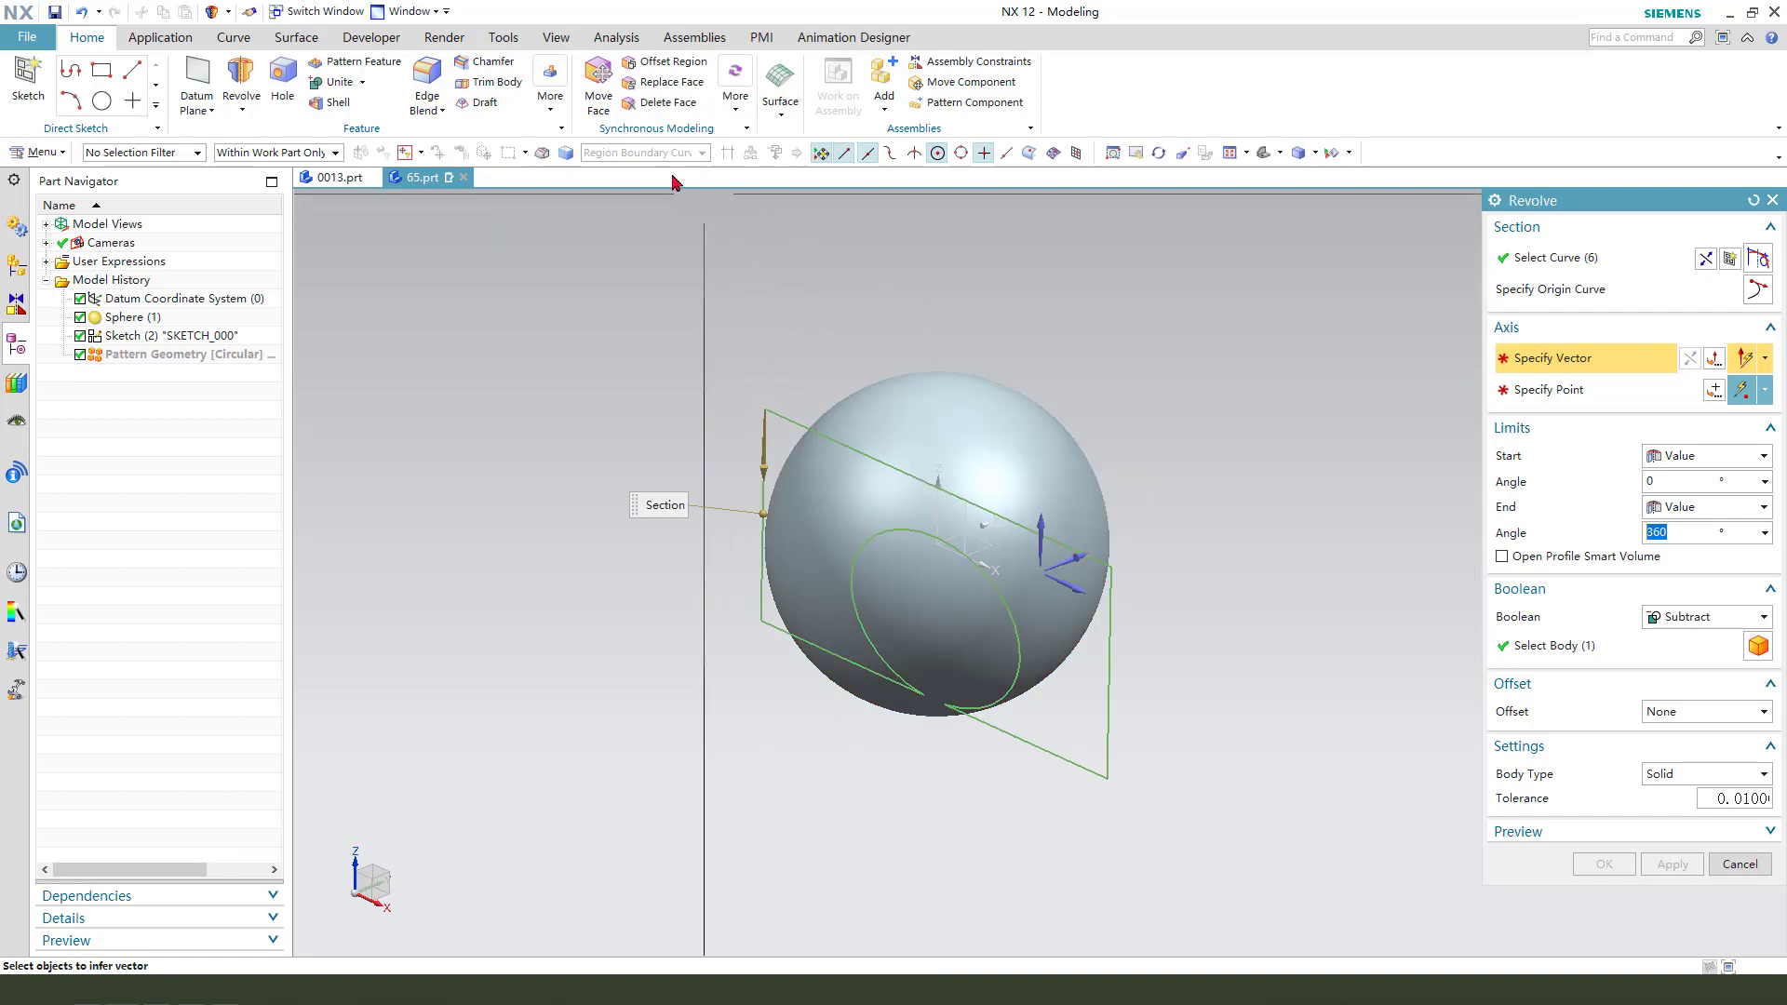
pyautogui.click(794, 422)
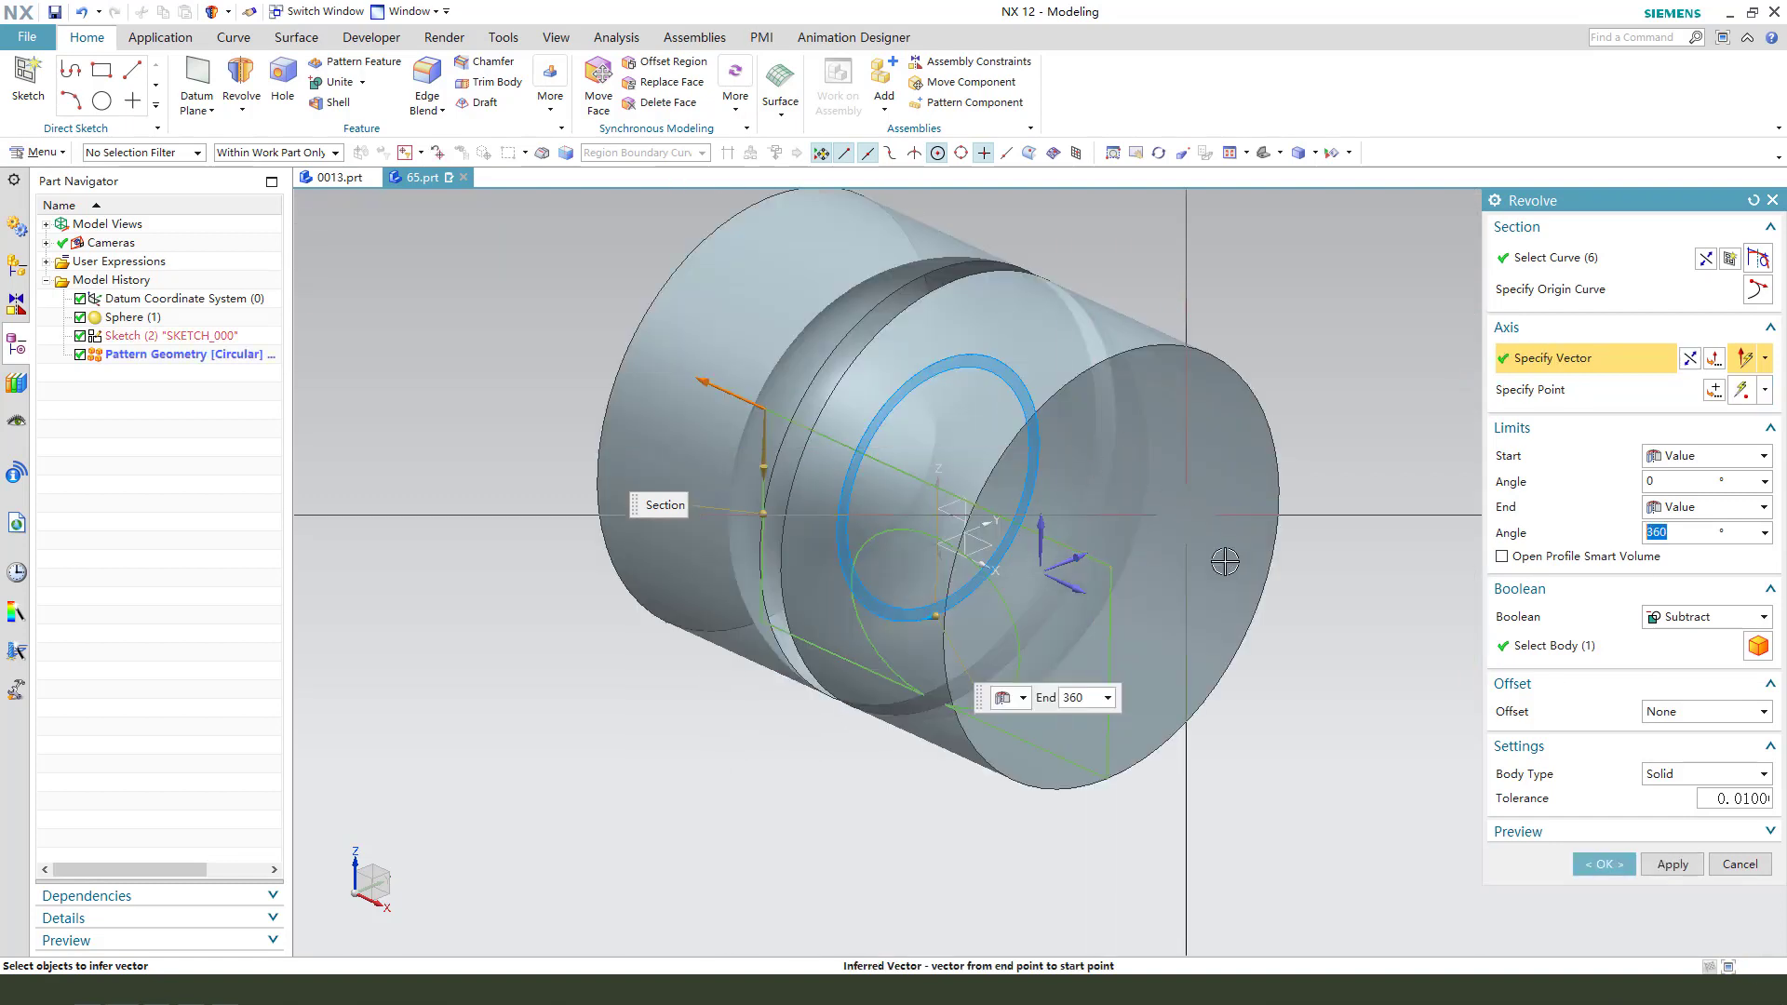
pyautogui.click(1554, 654)
pyautogui.click(1605, 864)
pyautogui.moveTo(1400, 714)
pyautogui.mouseDown(button='middle')
pyautogui.moveTo(1216, 587)
pyautogui.moveTo(1289, 586)
pyautogui.moveTo(1151, 577)
pyautogui.moveTo(1173, 583)
pyautogui.moveTo(1145, 670)
pyautogui.mouseUp(button='middle')
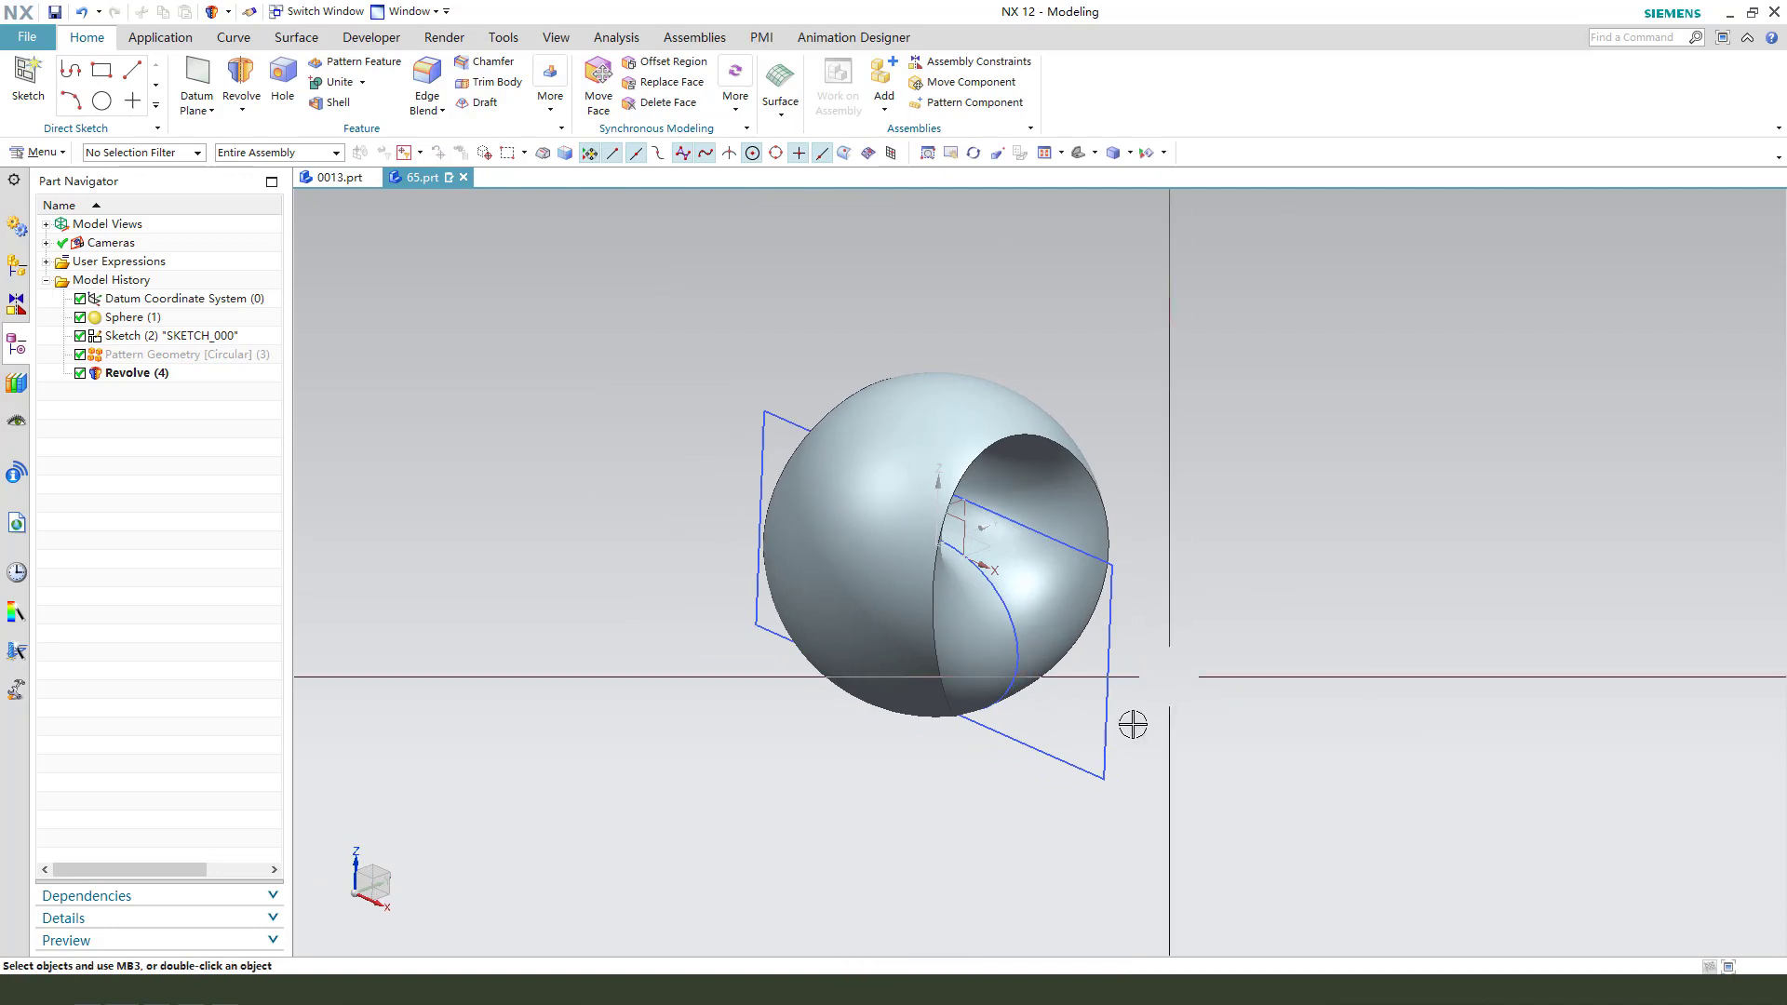
# Hide the original sketch and show the circular pattern copy of its curves
pyautogui.click(1110, 726)
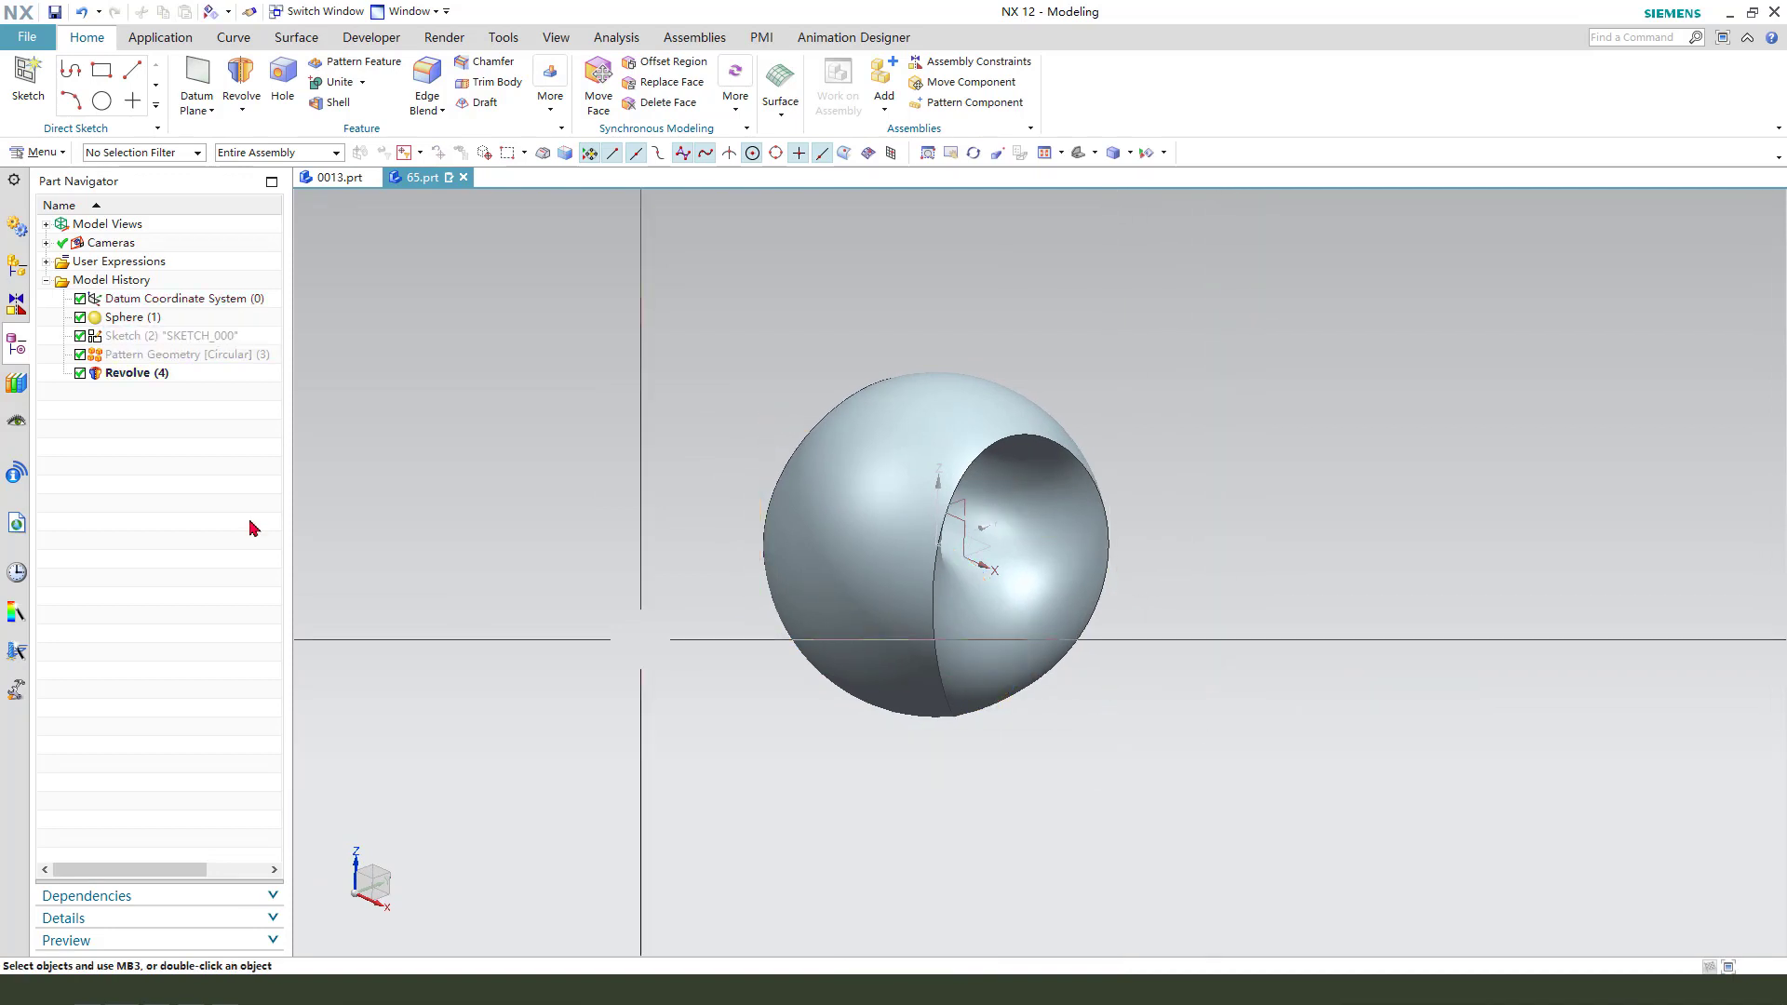
pyautogui.click(175, 358)
pyautogui.rightClick(175, 361)
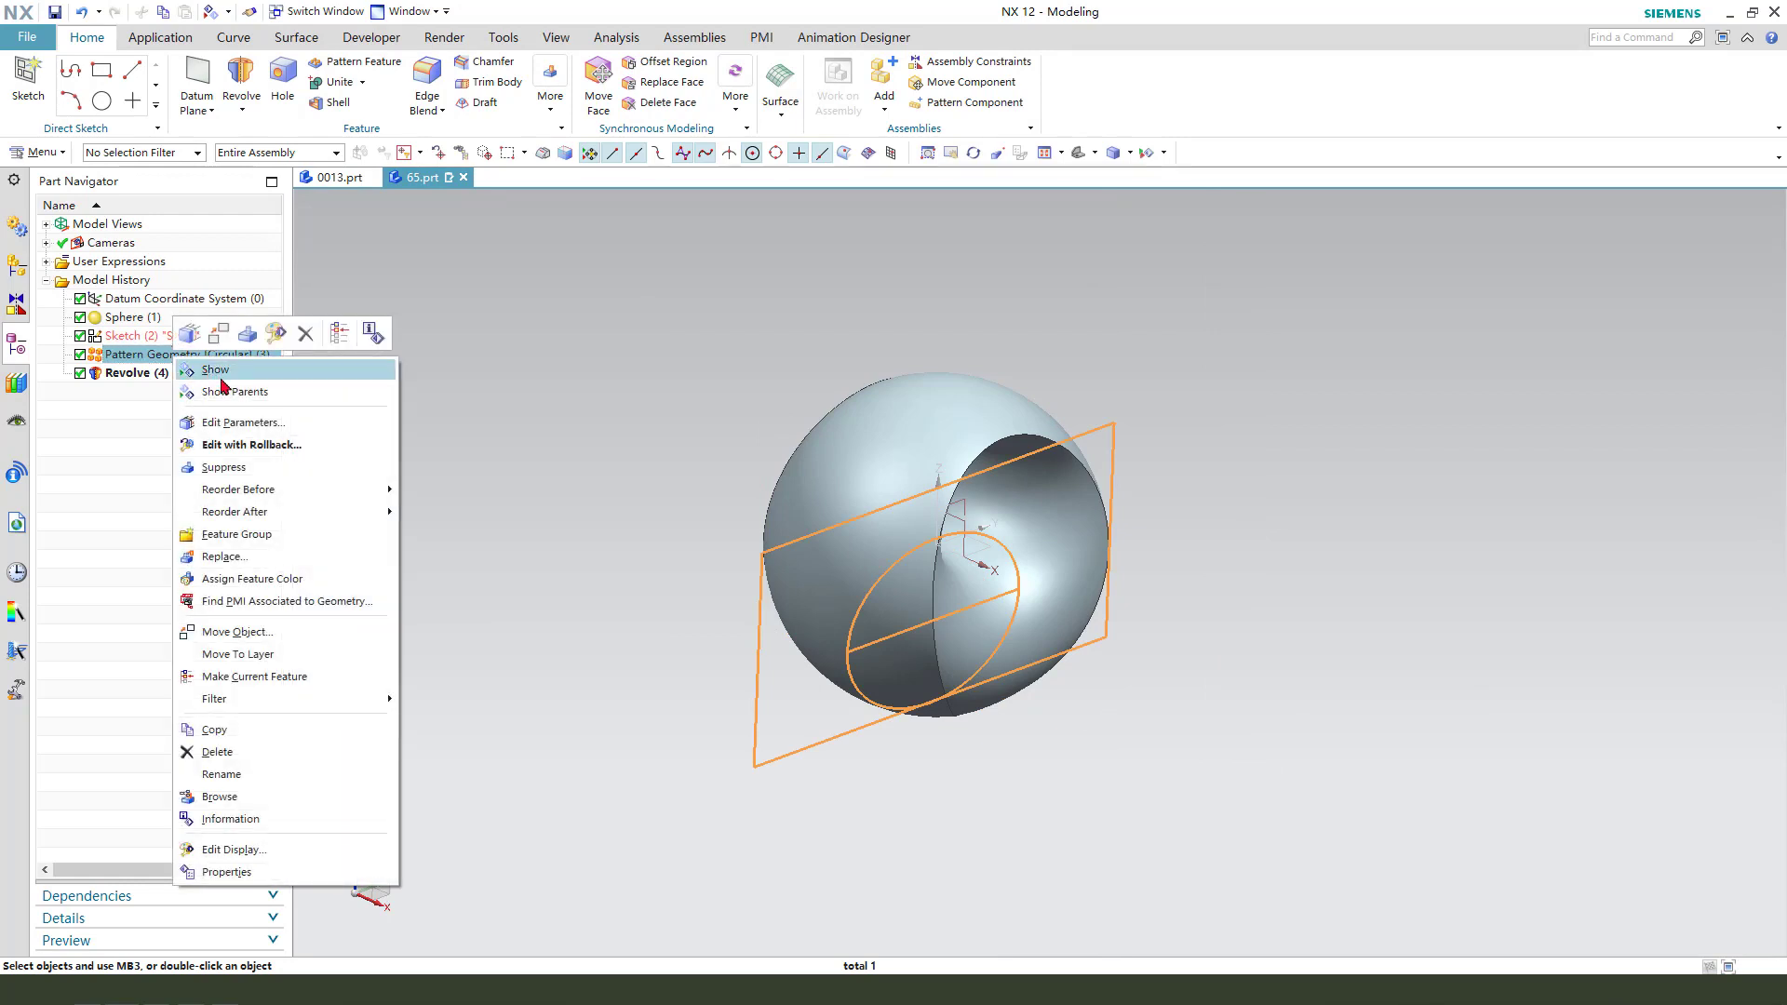
pyautogui.click(224, 375)
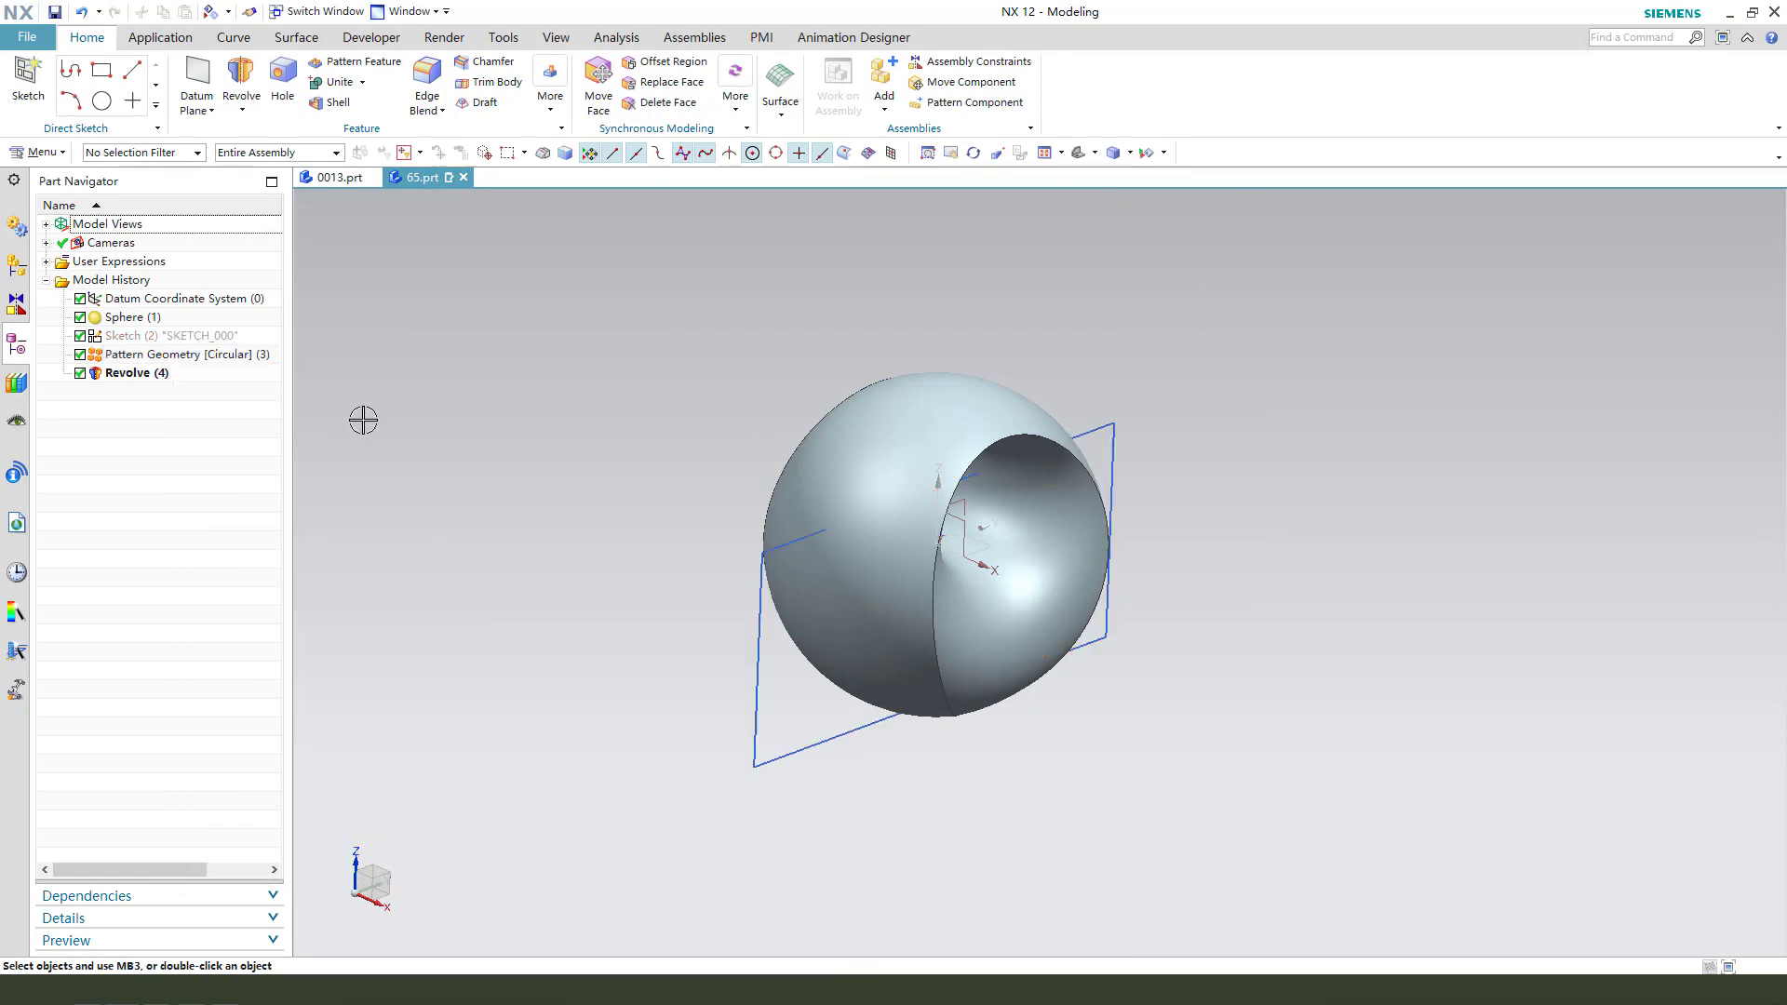
# Start another Revolve and hide the cut sphere so that the patterned curves are exposed
pyautogui.click(237, 75)
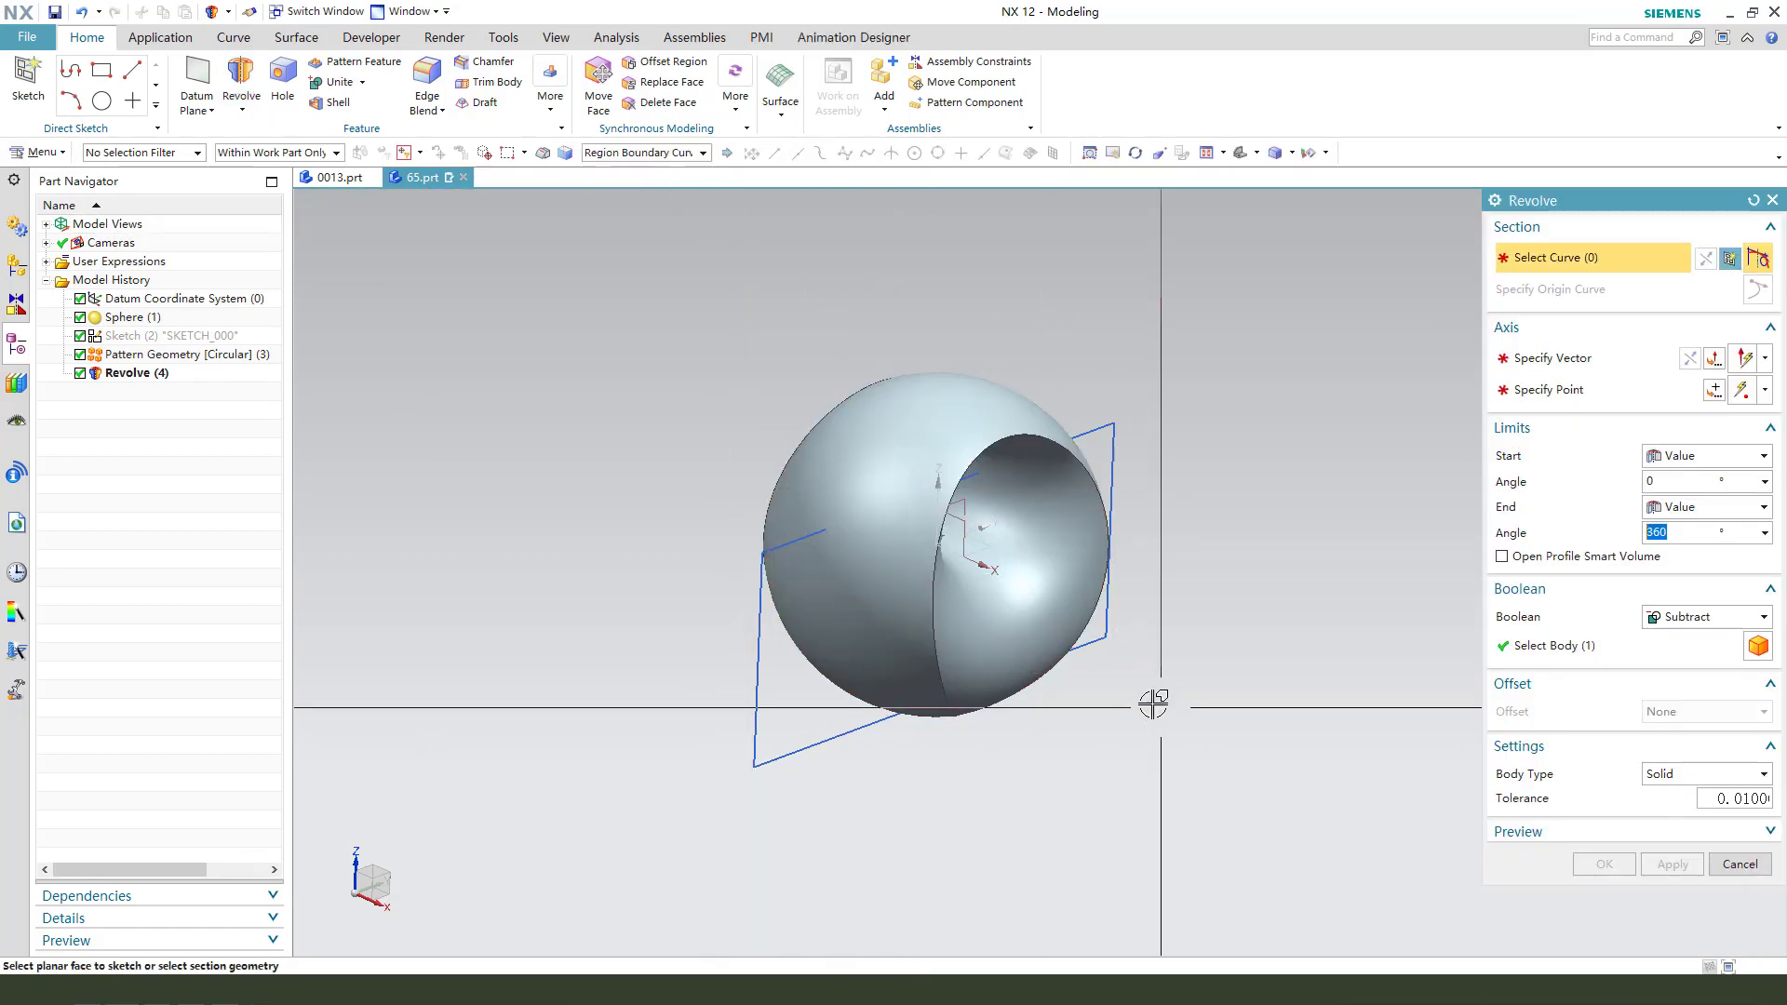
pyautogui.hotkey('ctrl', 'b')
pyautogui.click(961, 551)
pyautogui.click(1669, 668)
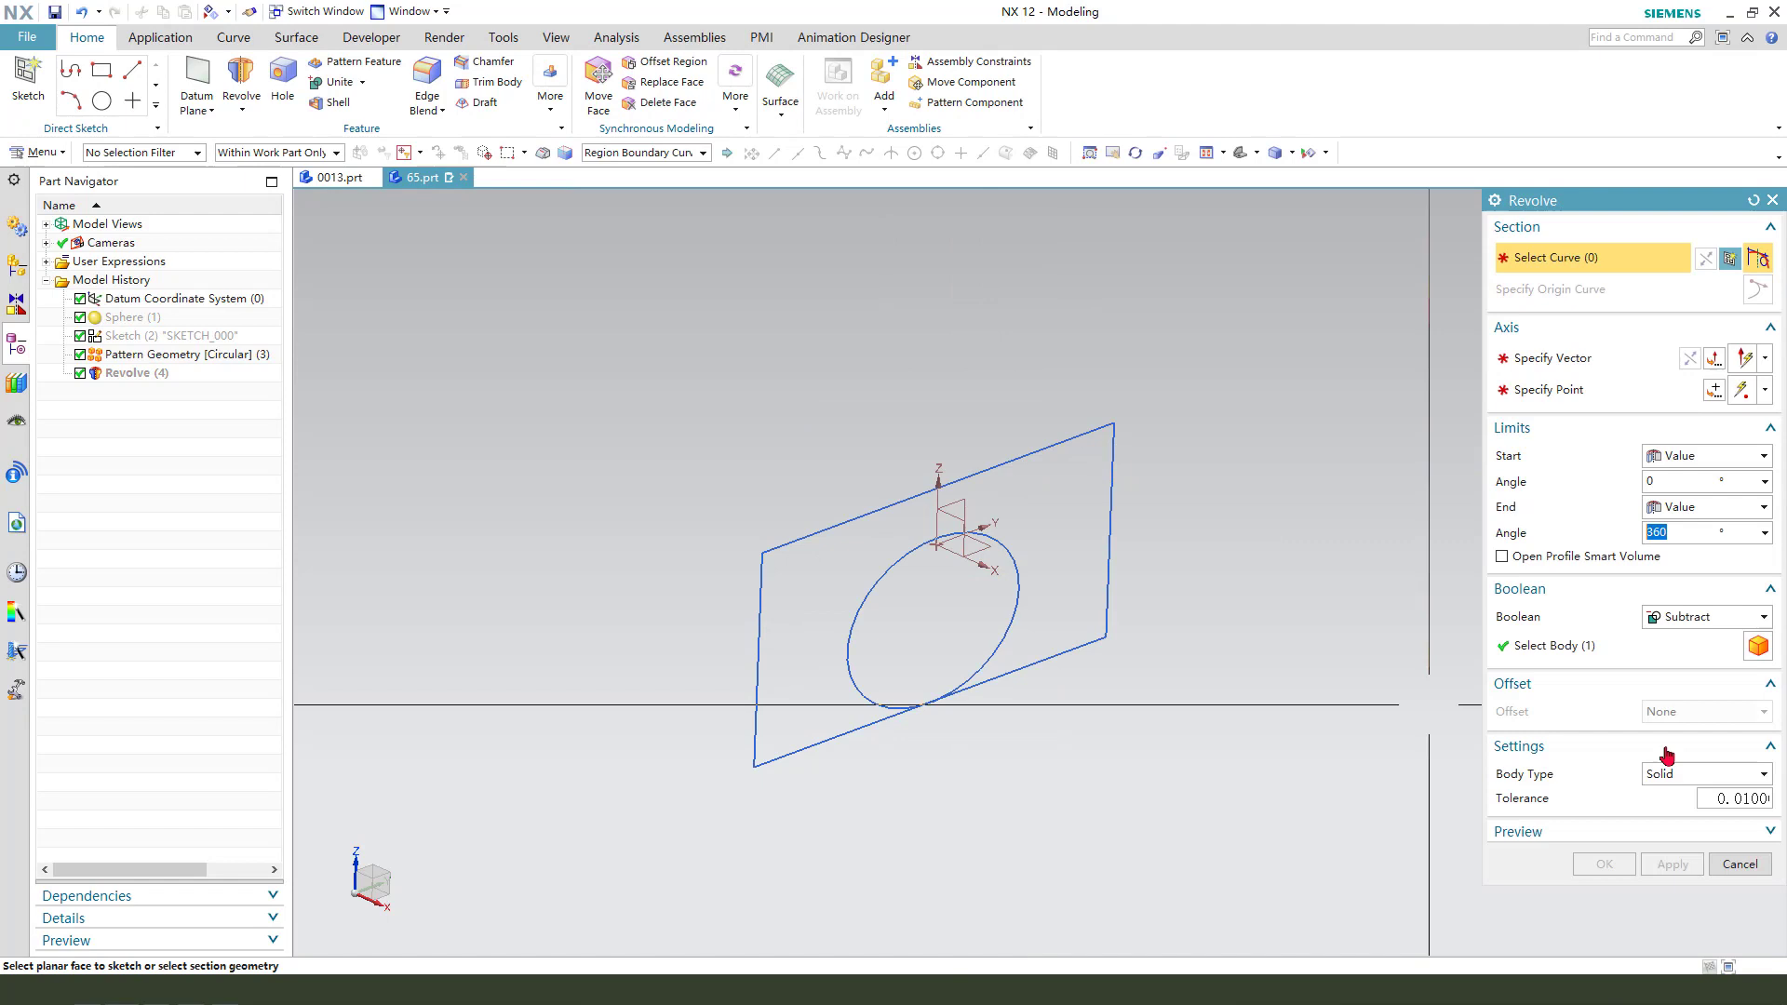
# Select the patterned rectangle and ellipse outline as the revolve section, using Single Curve selection with Stop at Intersection
pyautogui.click(633, 152)
pyautogui.click(631, 176)
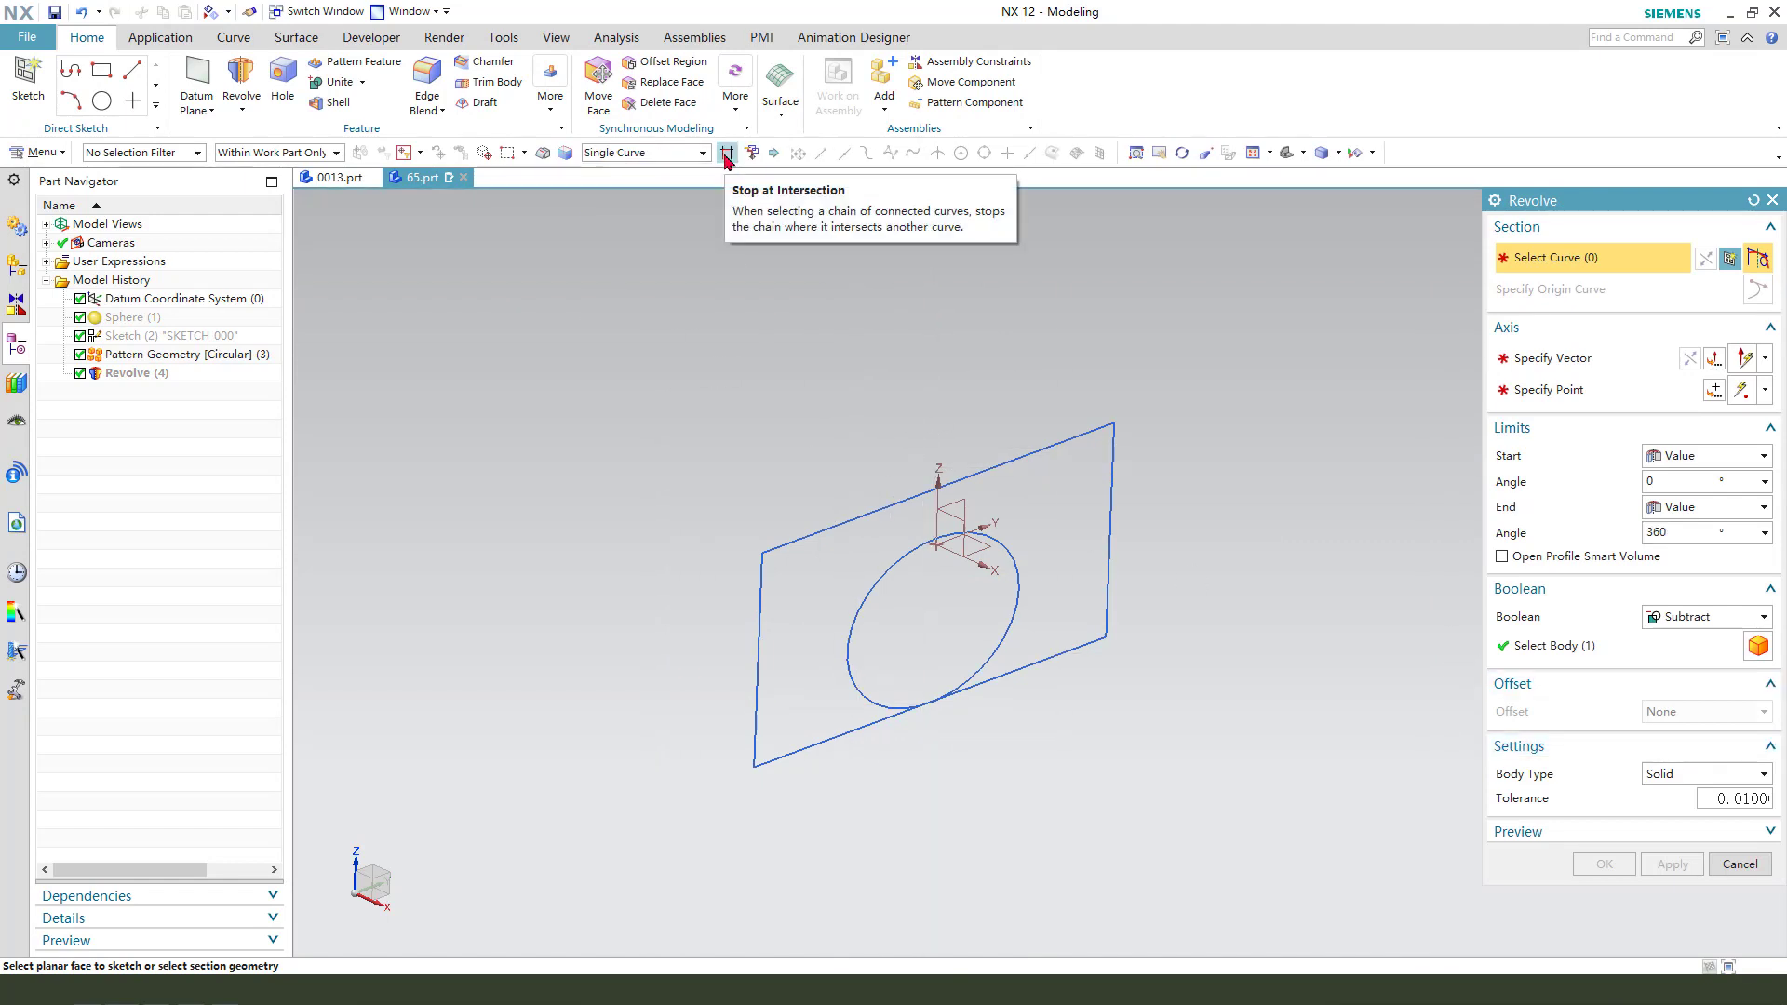
pyautogui.click(726, 153)
pyautogui.click(931, 491)
pyautogui.click(1108, 491)
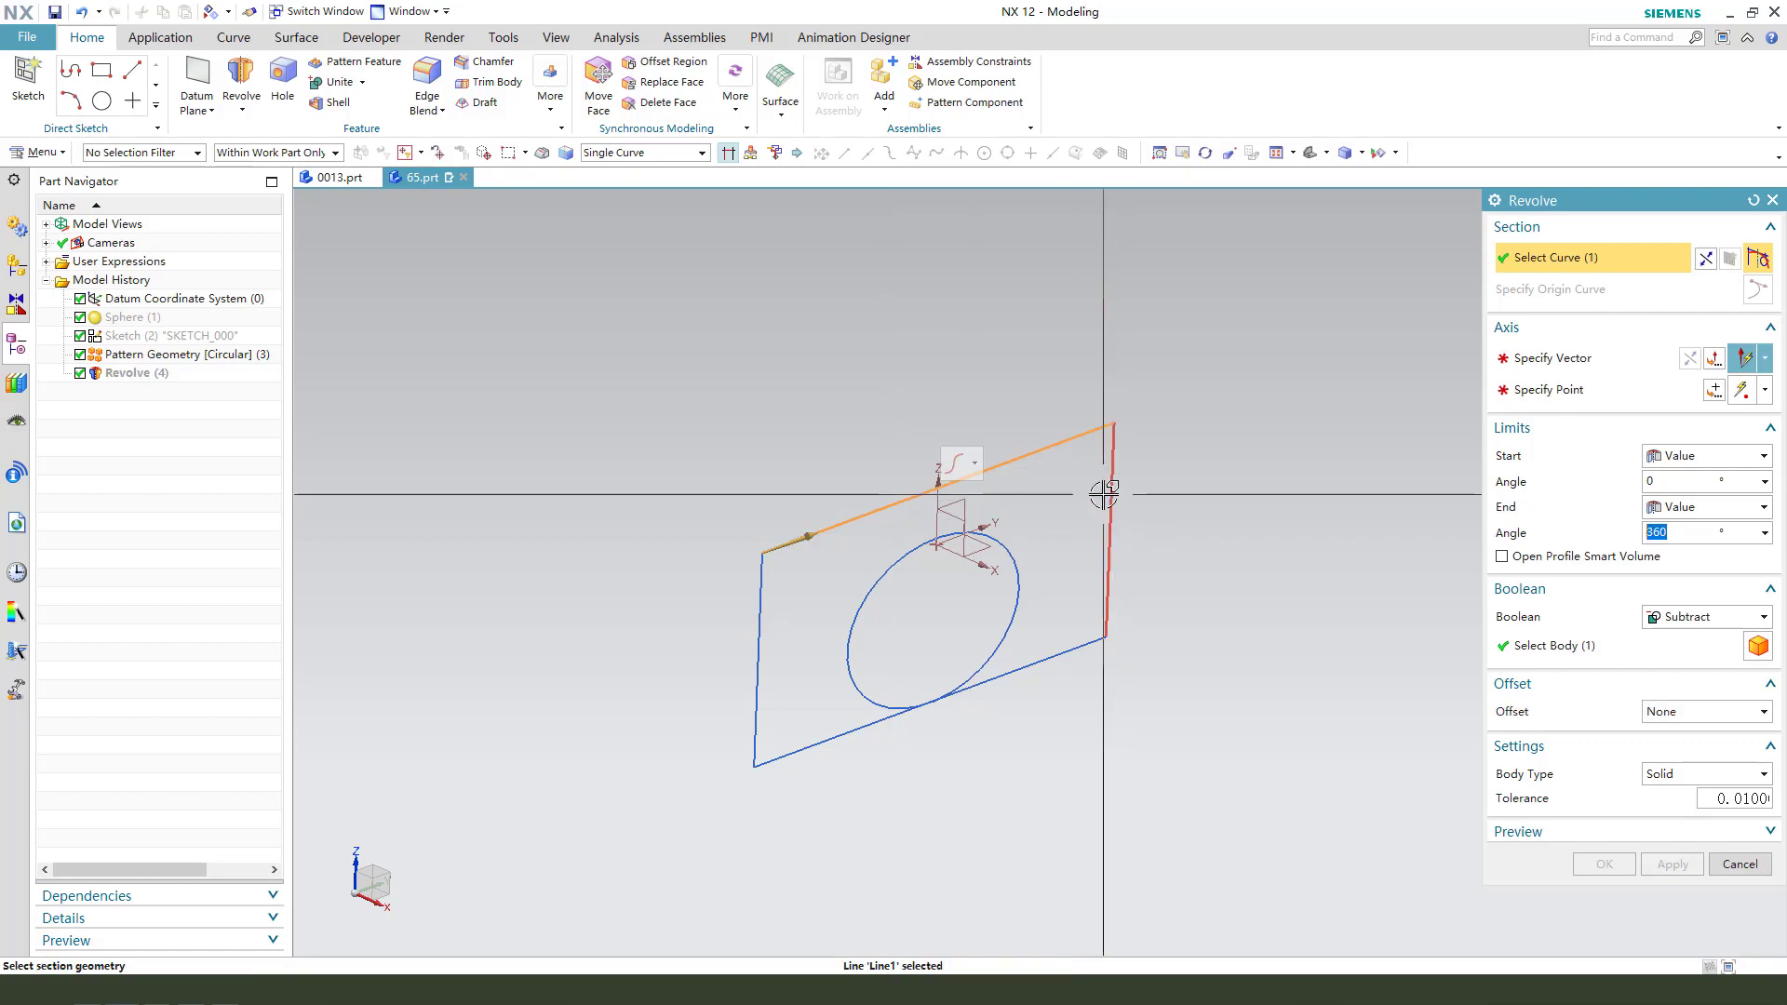
pyautogui.click(1062, 657)
pyautogui.click(1018, 597)
pyautogui.click(850, 730)
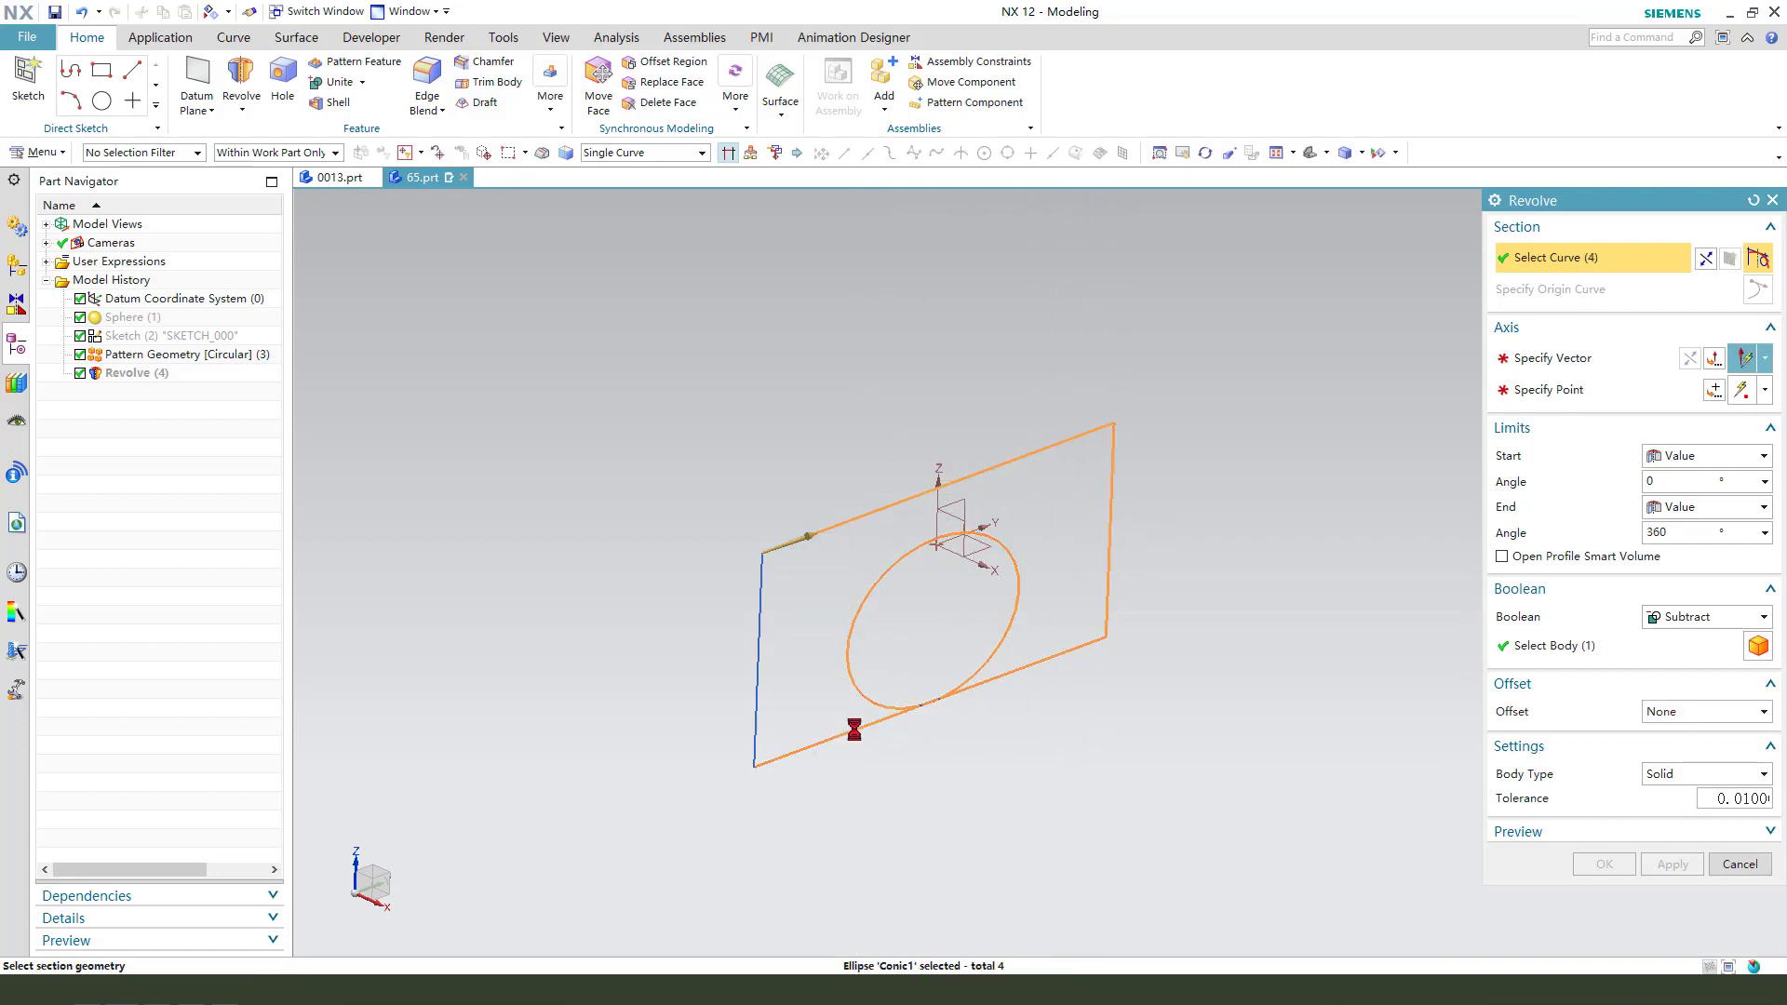
pyautogui.click(753, 621)
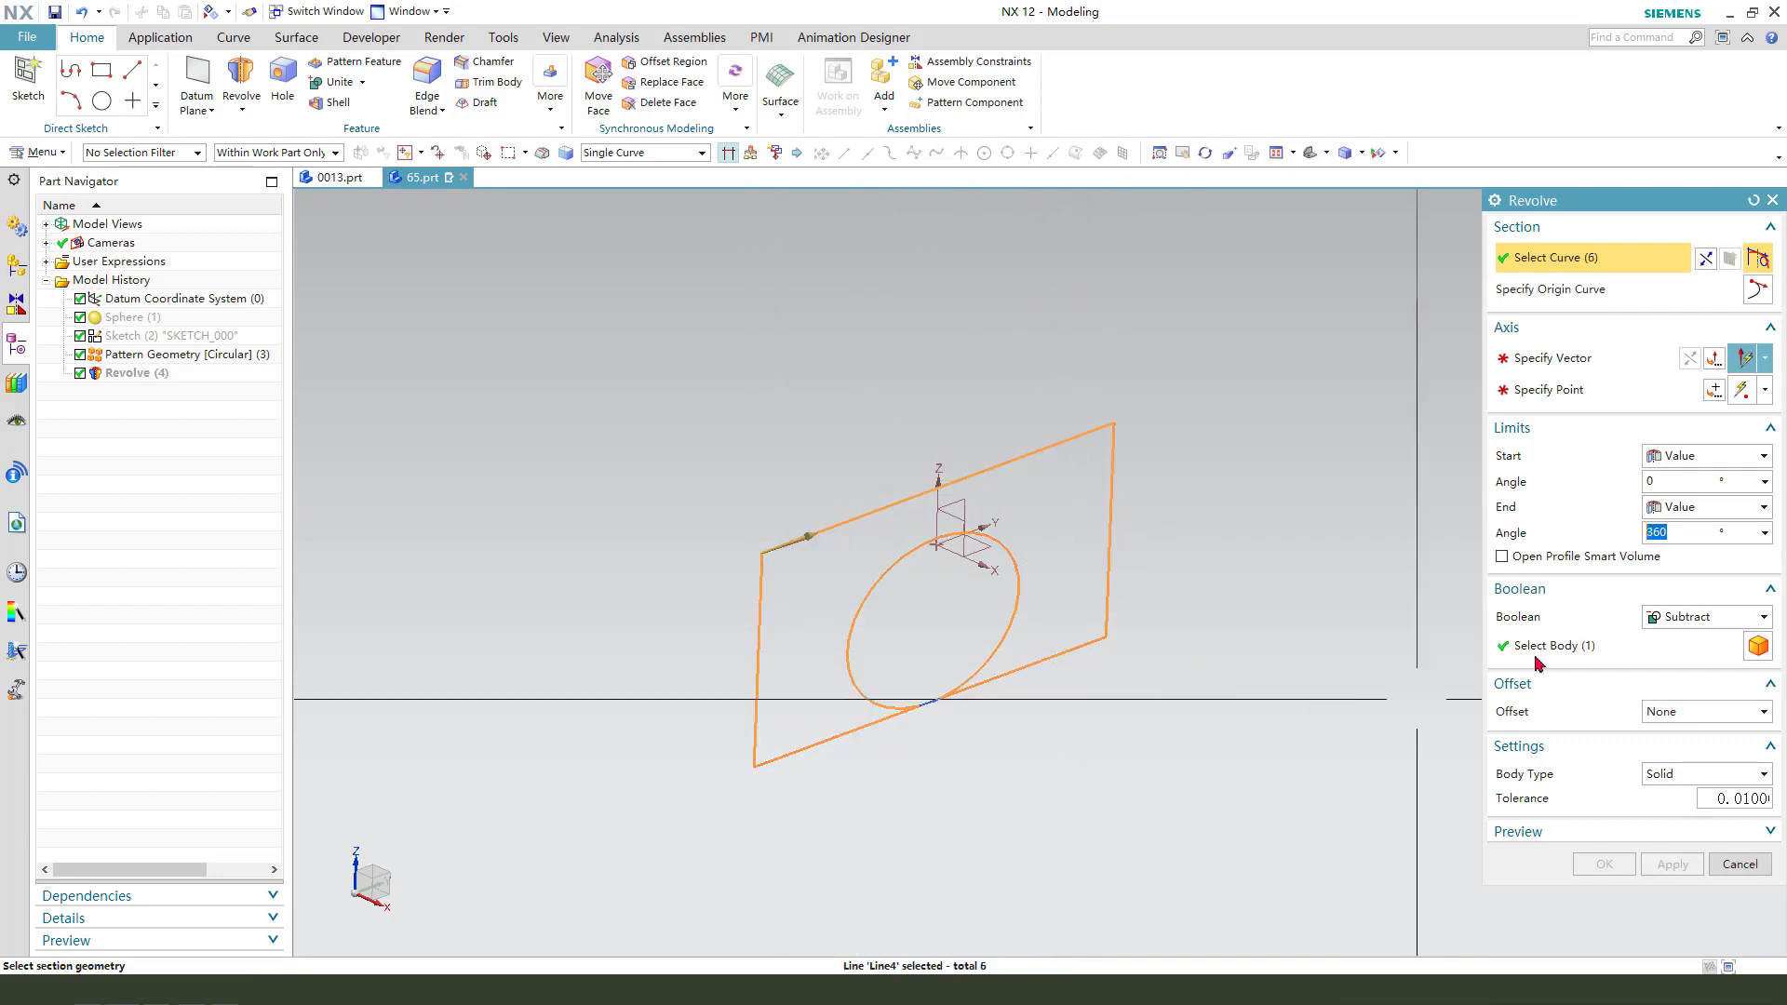
# Revolve the patterned section 360° about its rectangle's upper edge and subtract it from the sphere body
pyautogui.click(1544, 361)
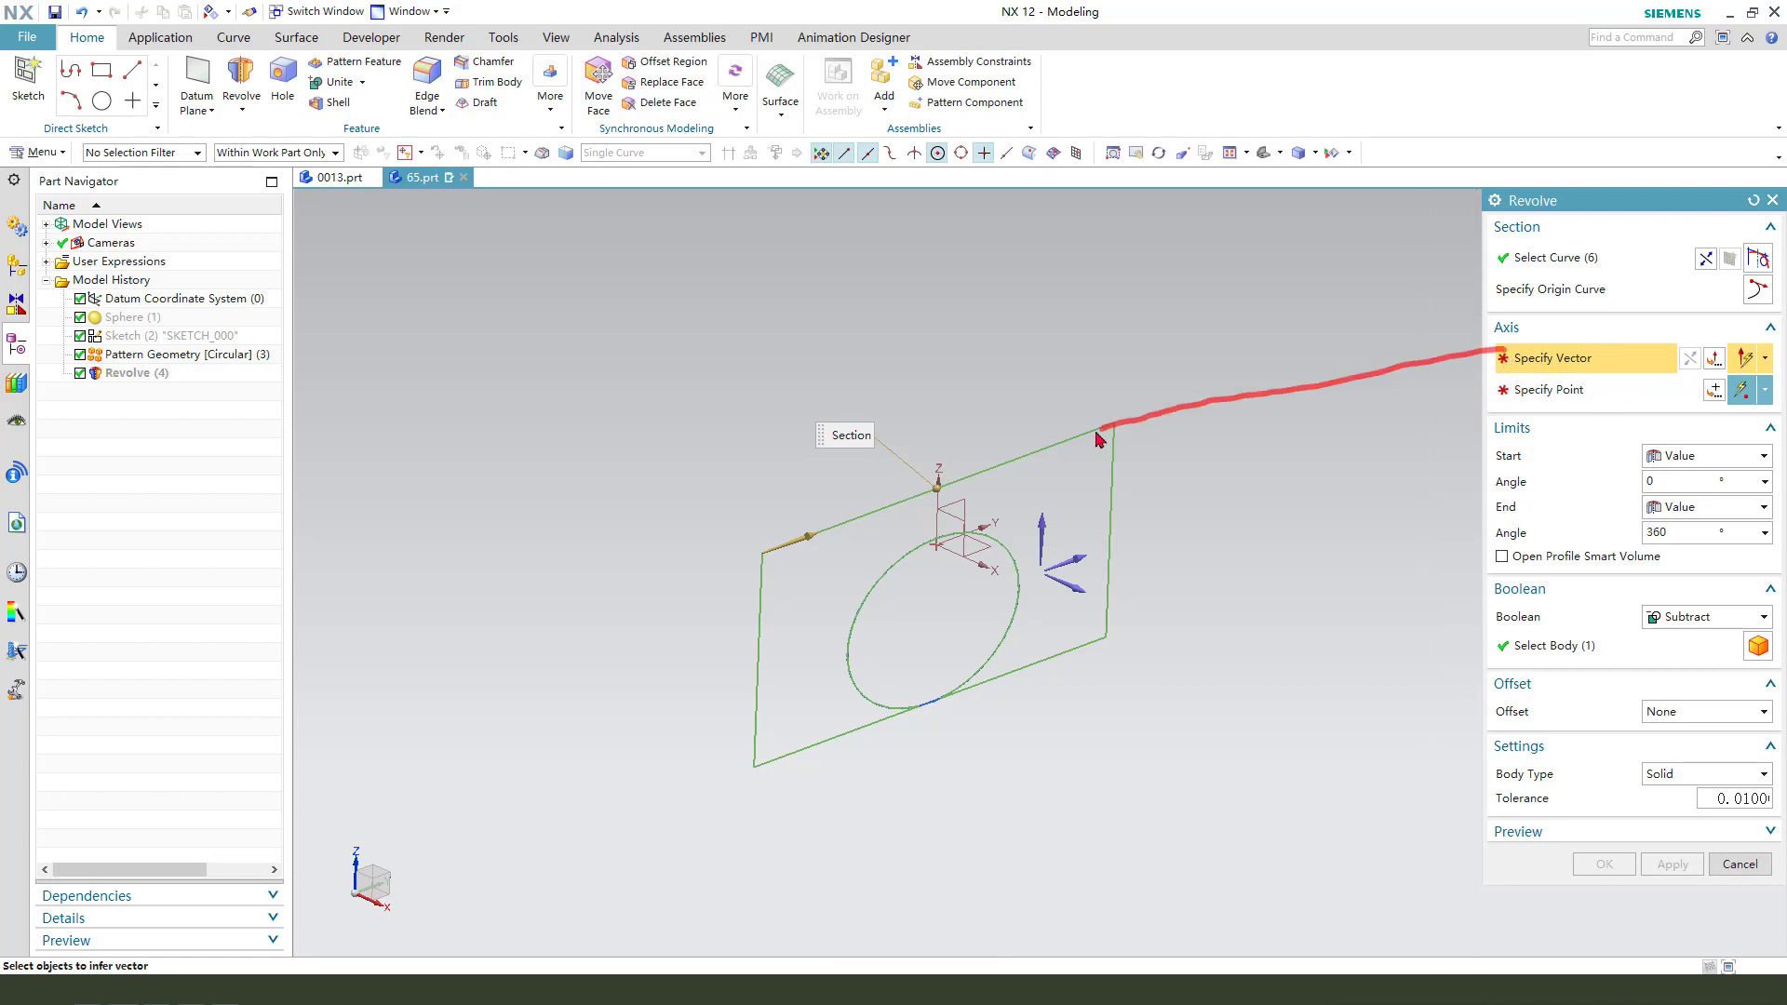
pyautogui.click(1012, 466)
pyautogui.click(1527, 655)
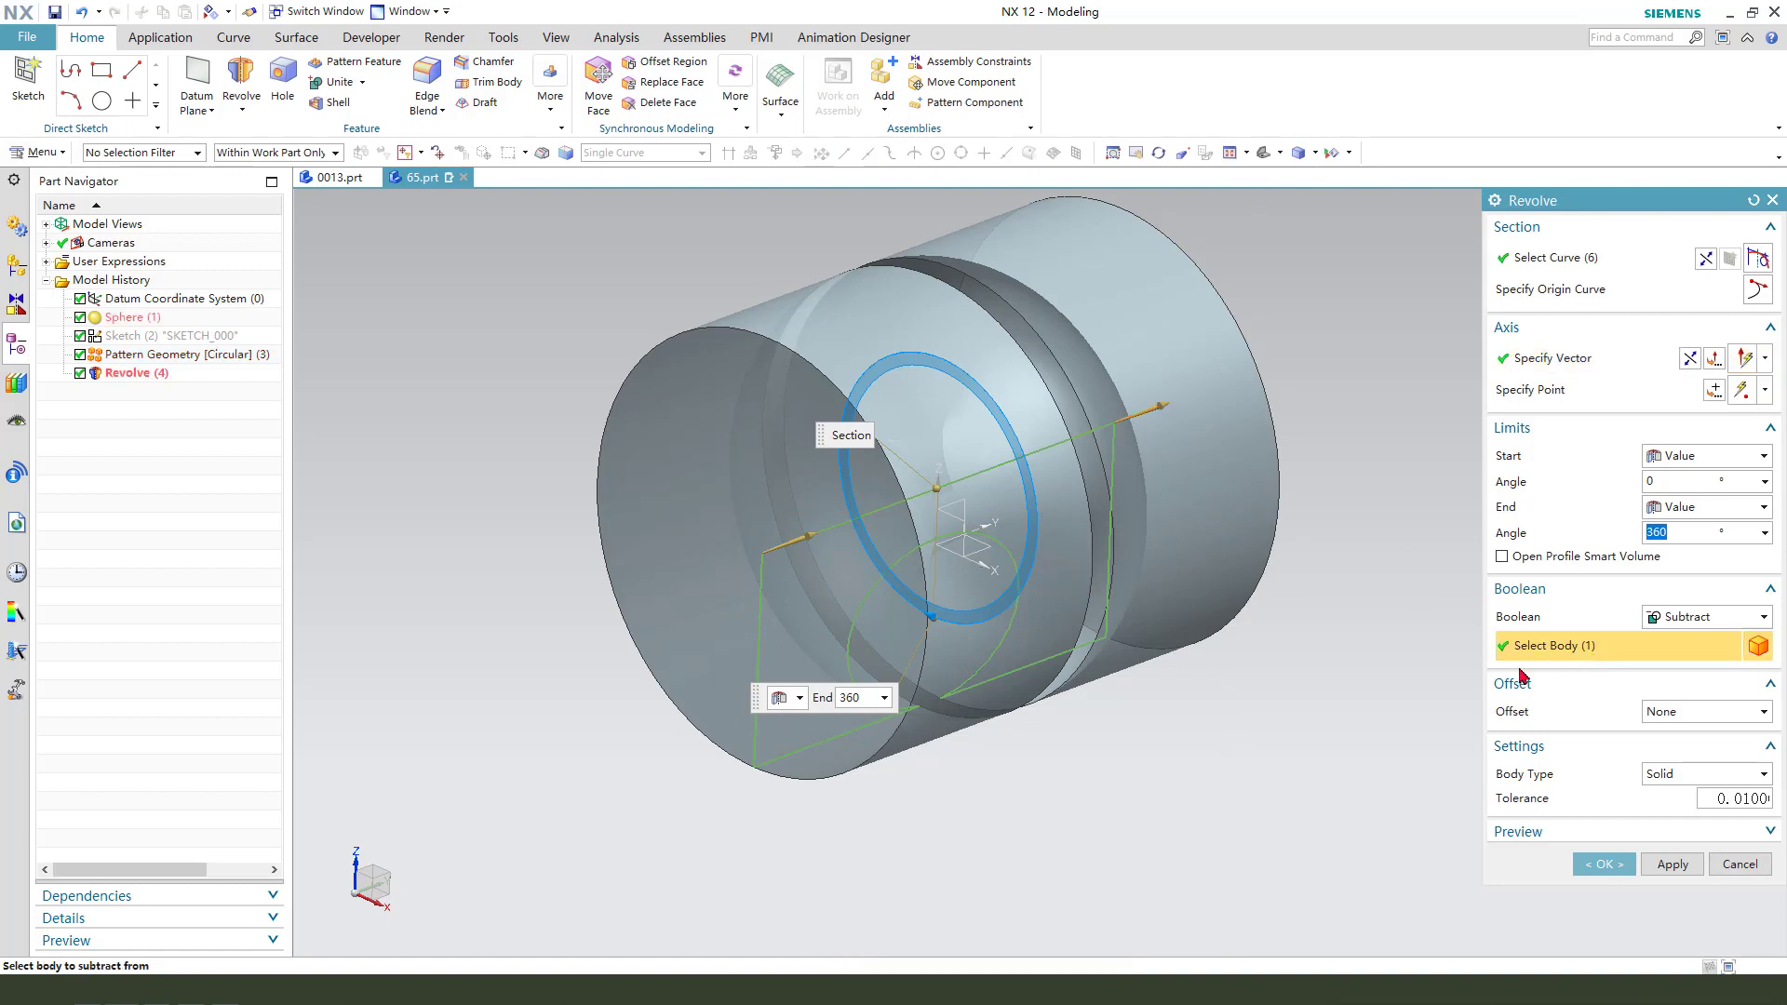
pyautogui.click(1601, 865)
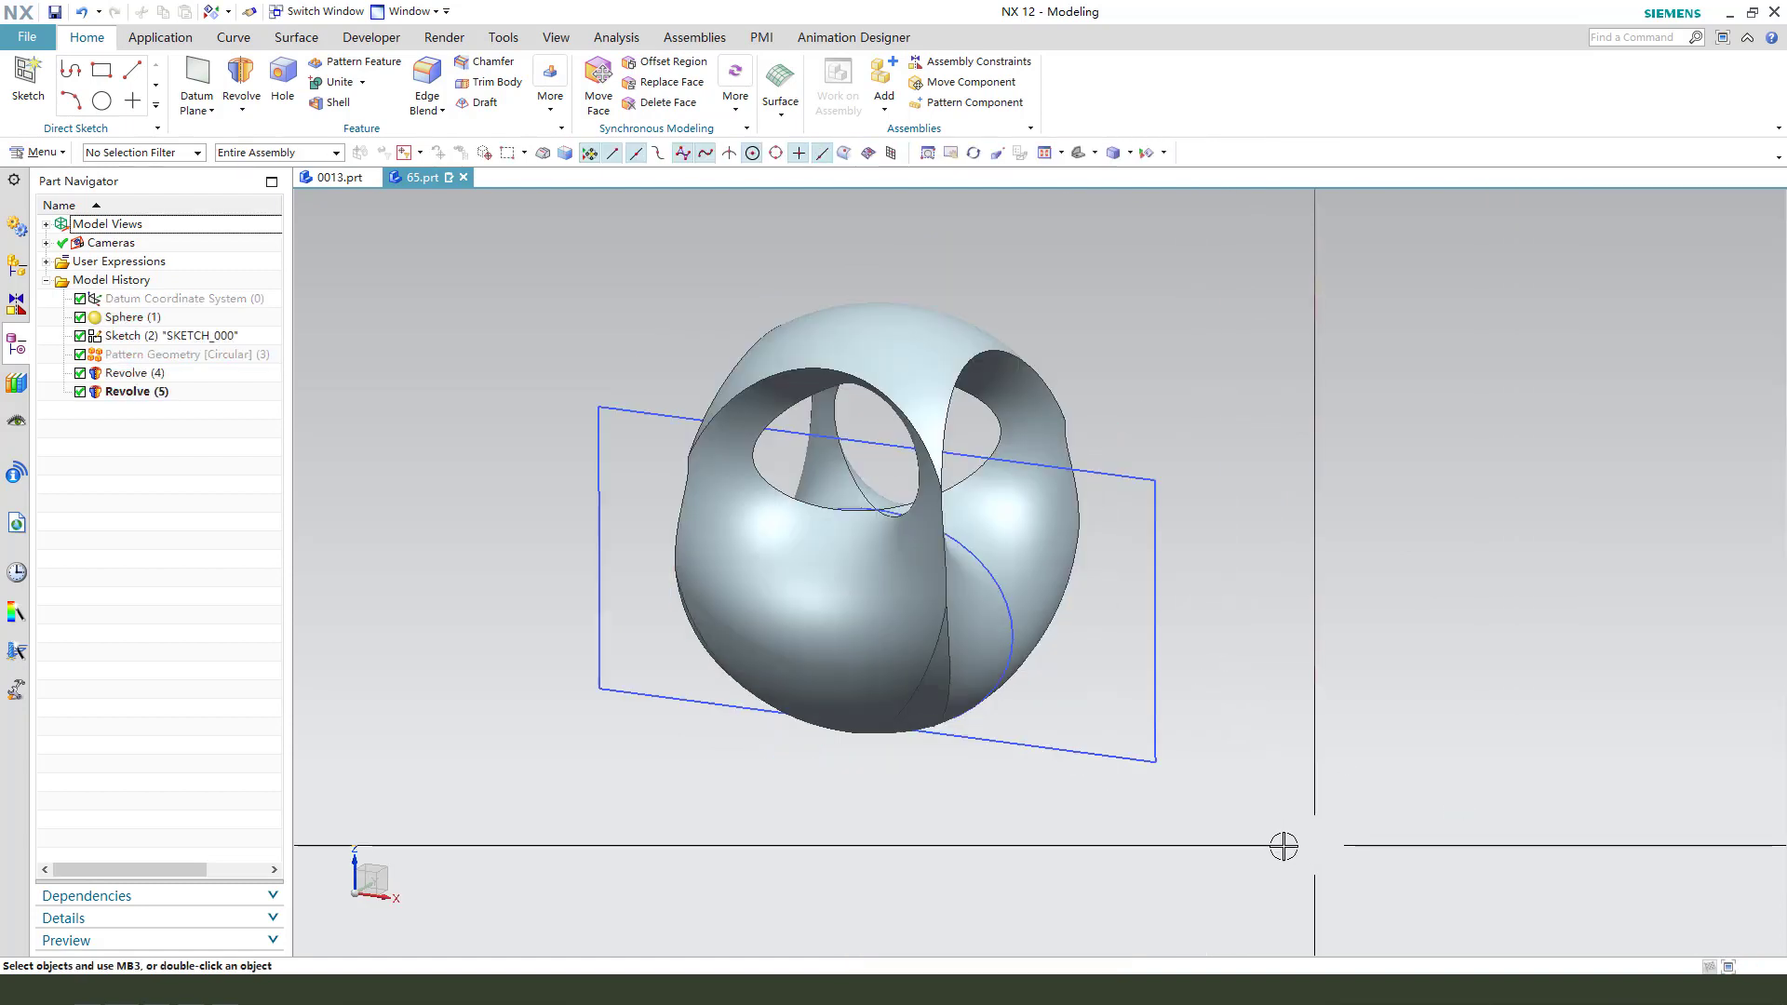
pyautogui.scroll(1, 1236, 815)
pyautogui.moveTo(1278, 815)
pyautogui.mouseDown(button='middle')
pyautogui.moveTo(1254, 791)
pyautogui.moveTo(1270, 797)
pyautogui.mouseUp(button='middle')
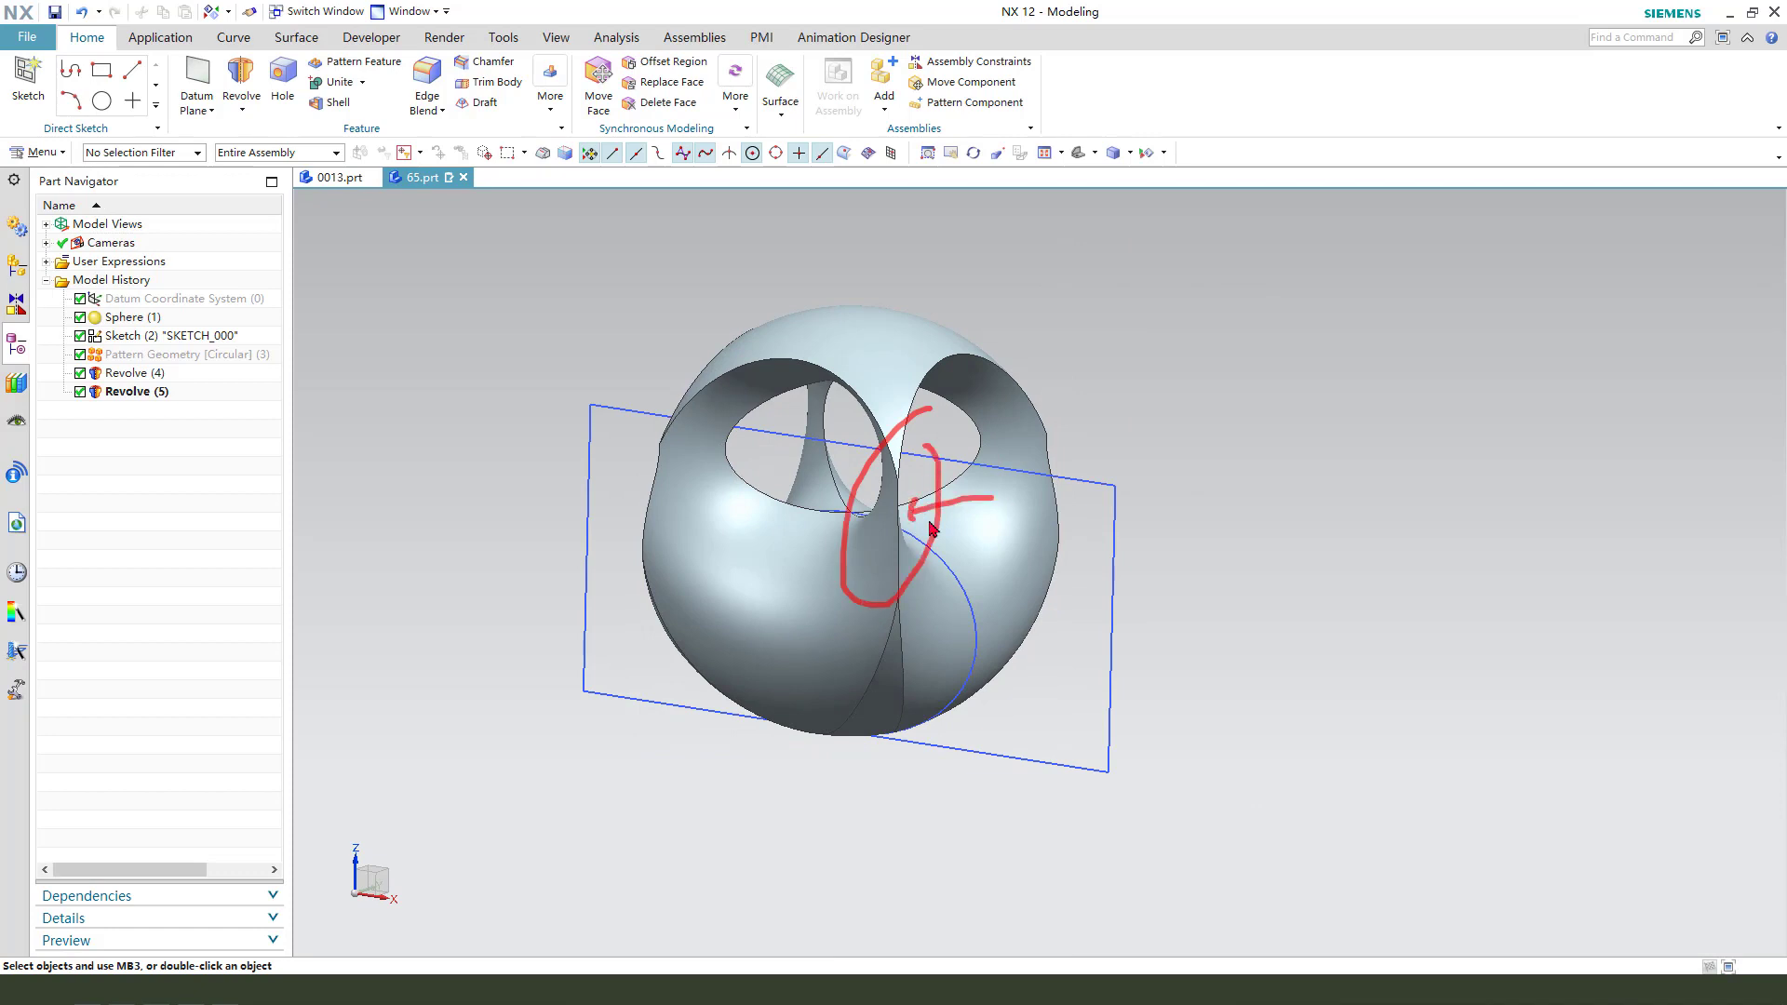
pyautogui.press('Escape')
# Edit the original sketch to set the ellipse's horizontal radius dimension to 37 mm, and finish the sketch
pyautogui.click(160, 337)
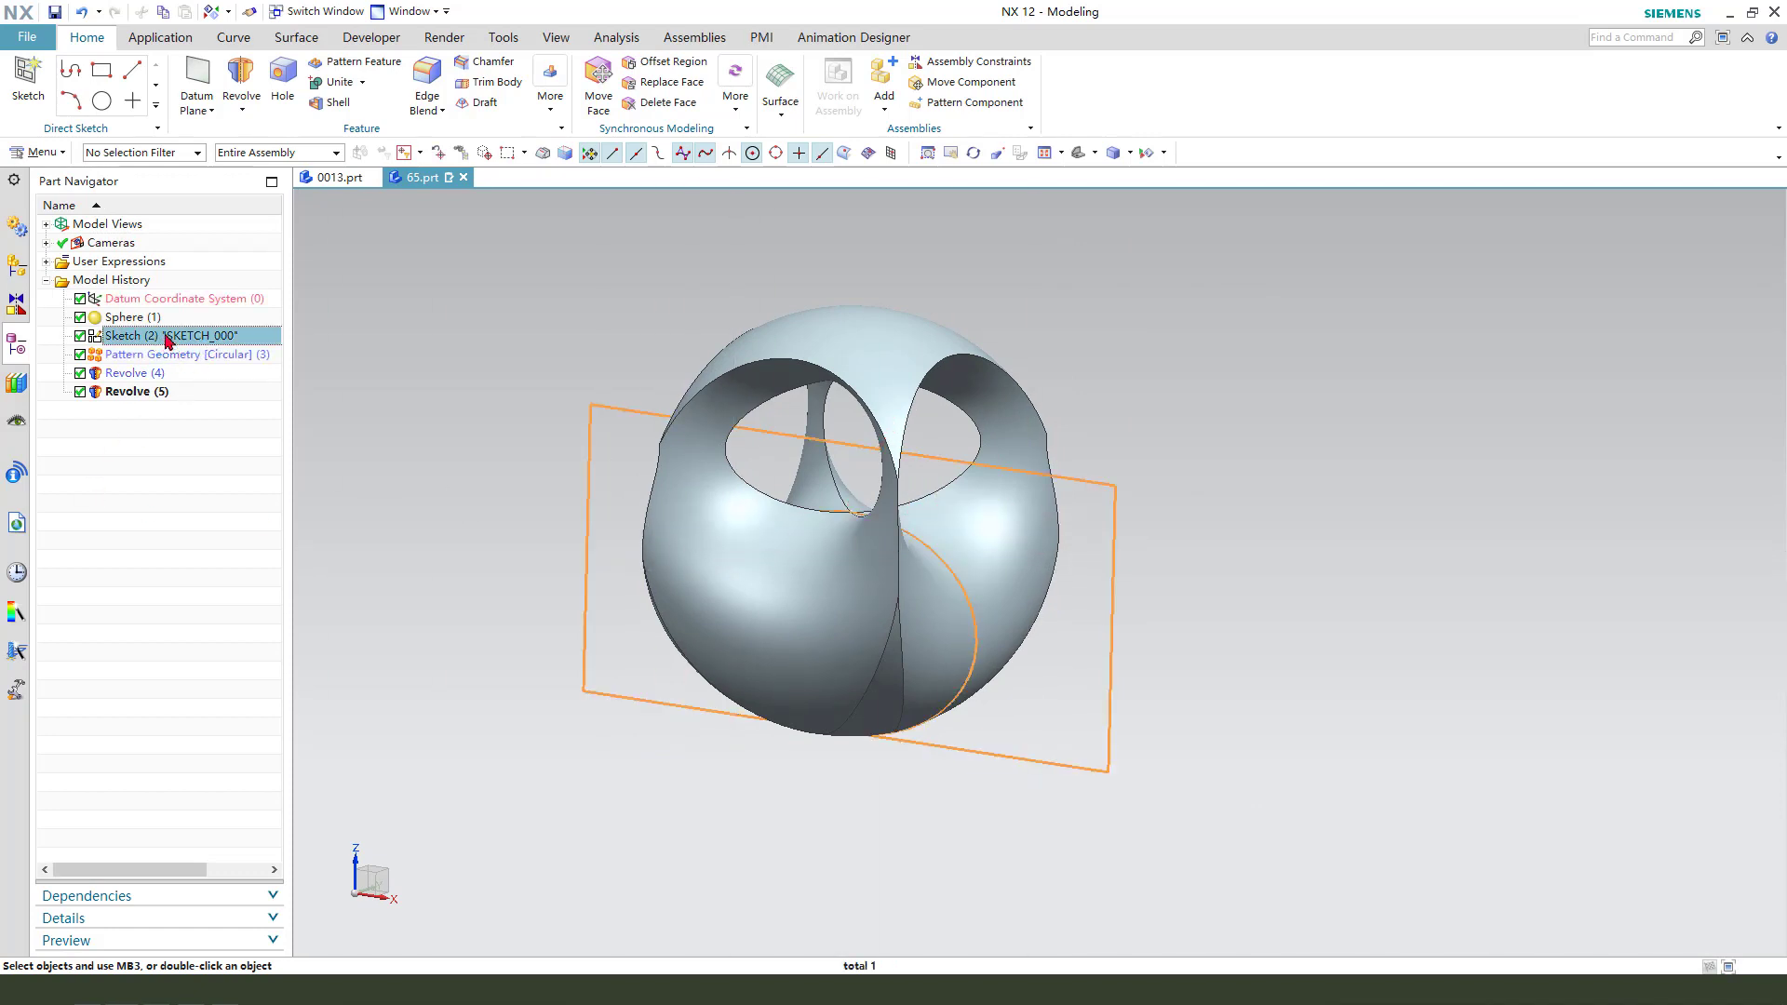
pyautogui.doubleClick(167, 337)
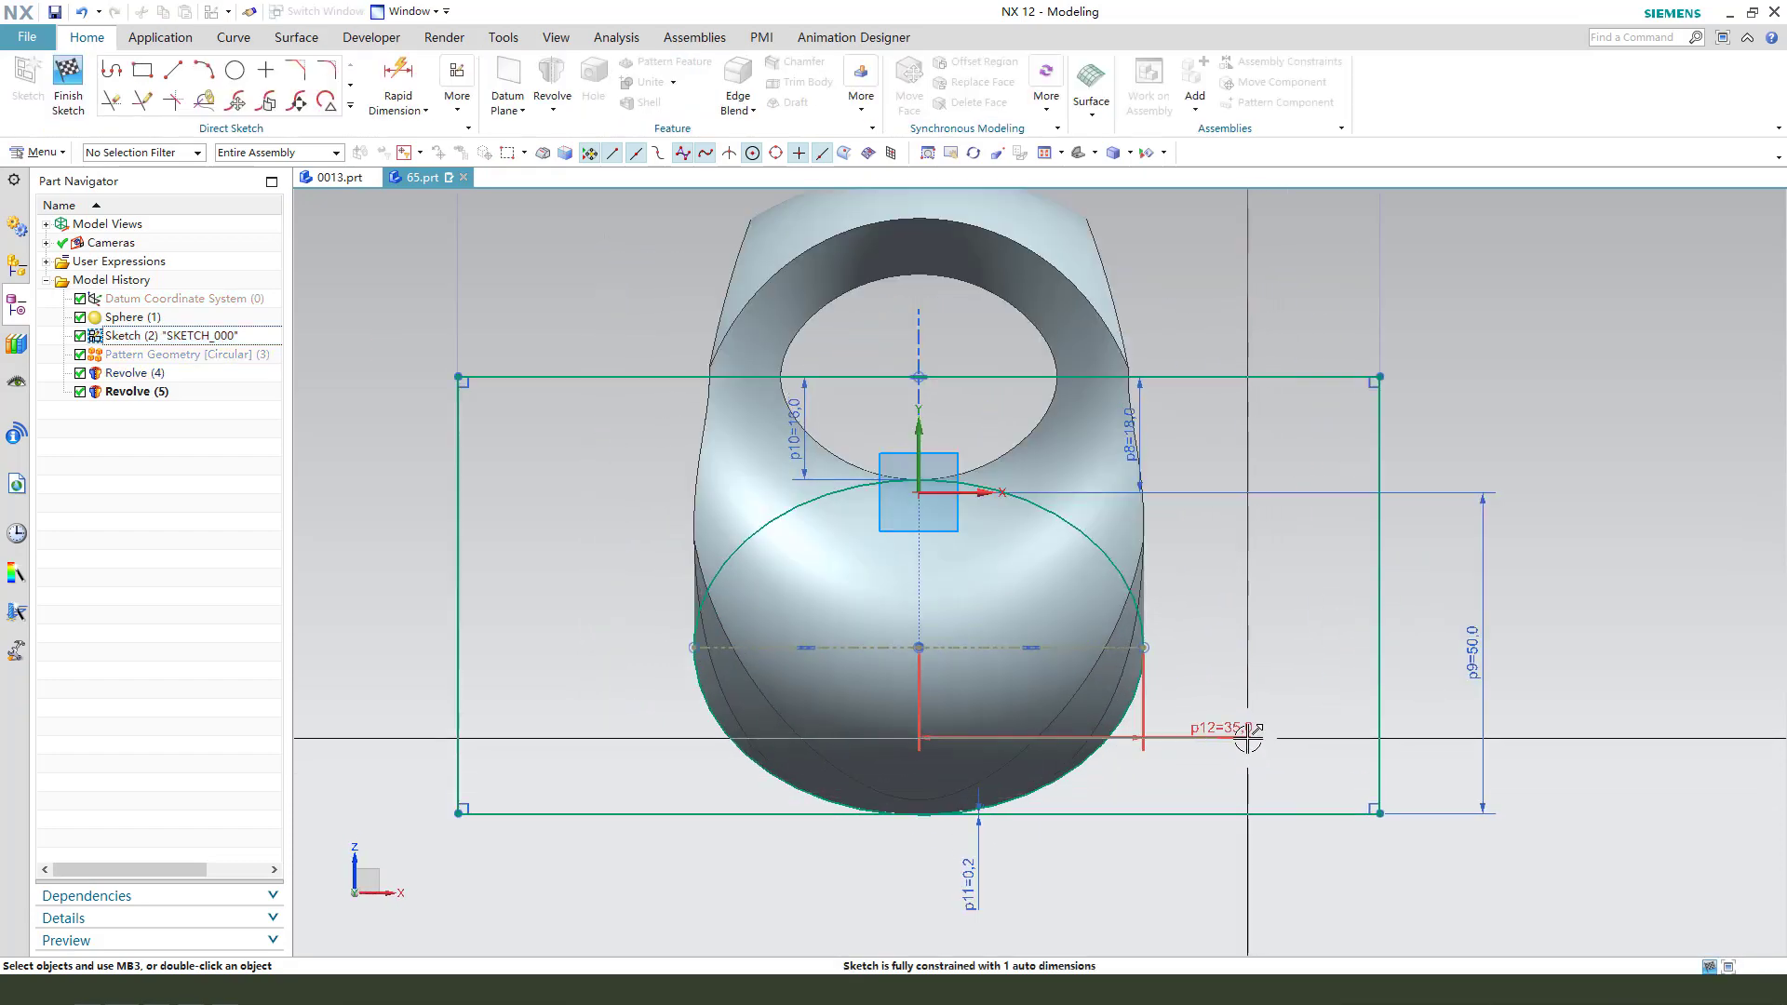
pyautogui.doubleClick(1243, 731)
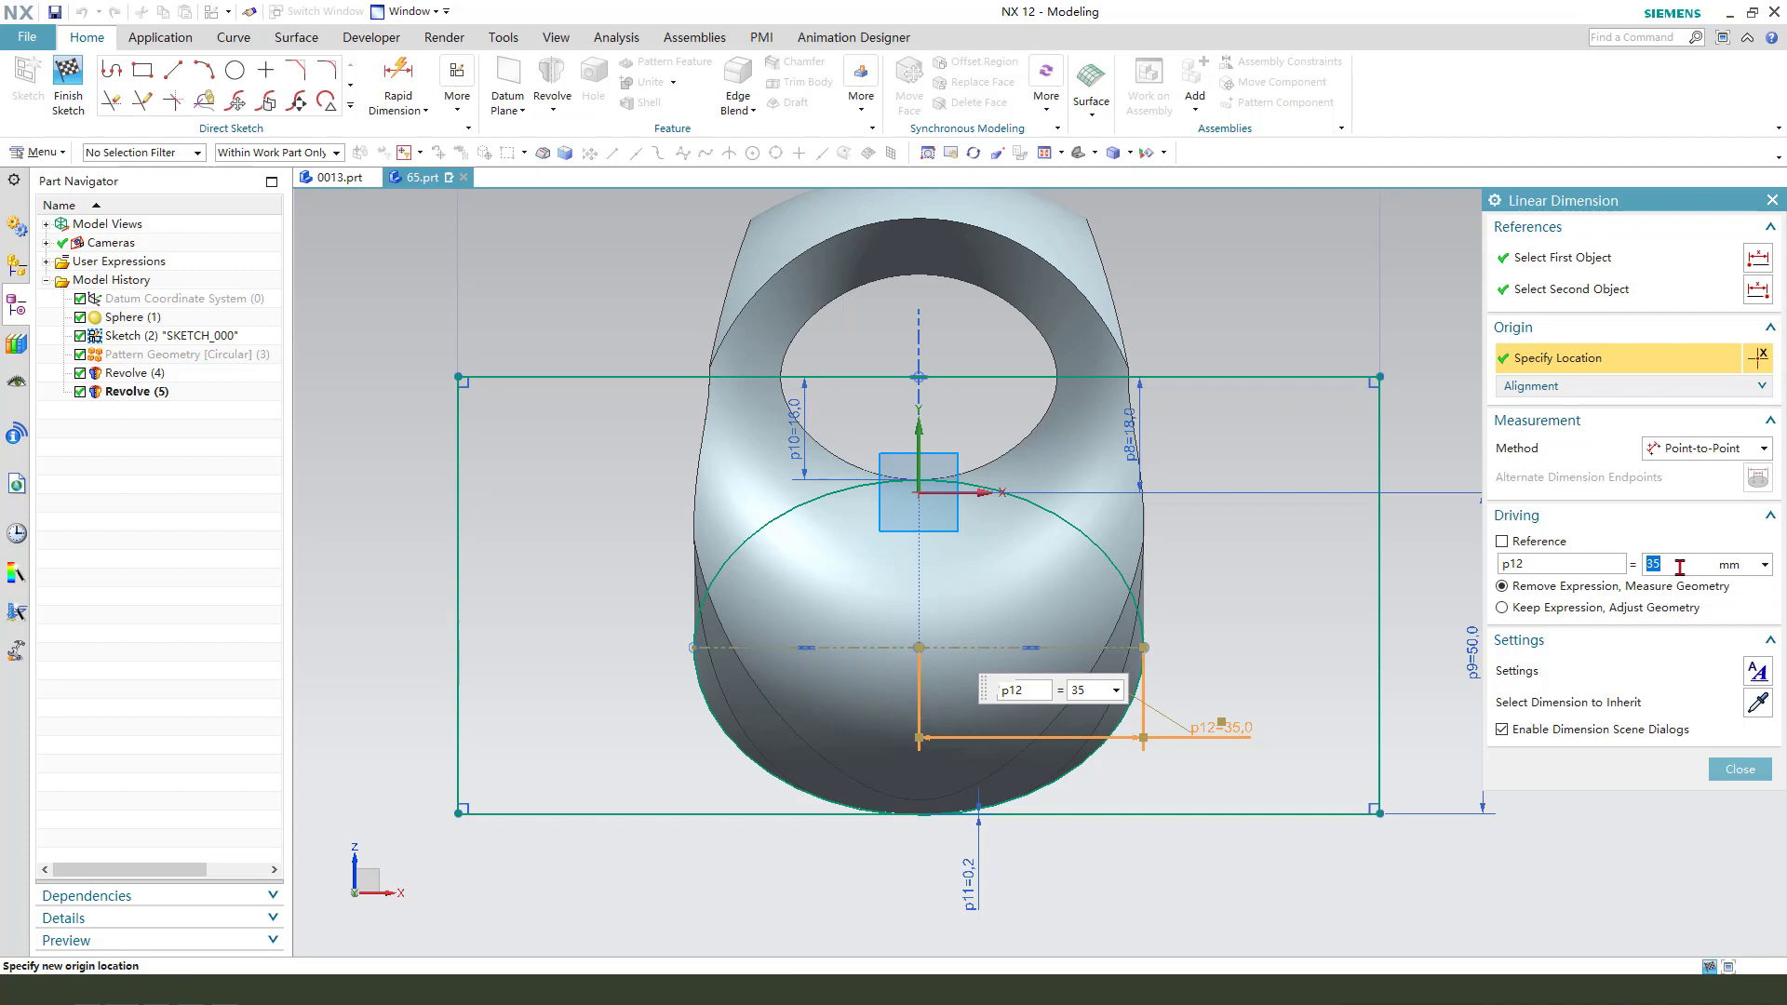
pyautogui.press('Return')
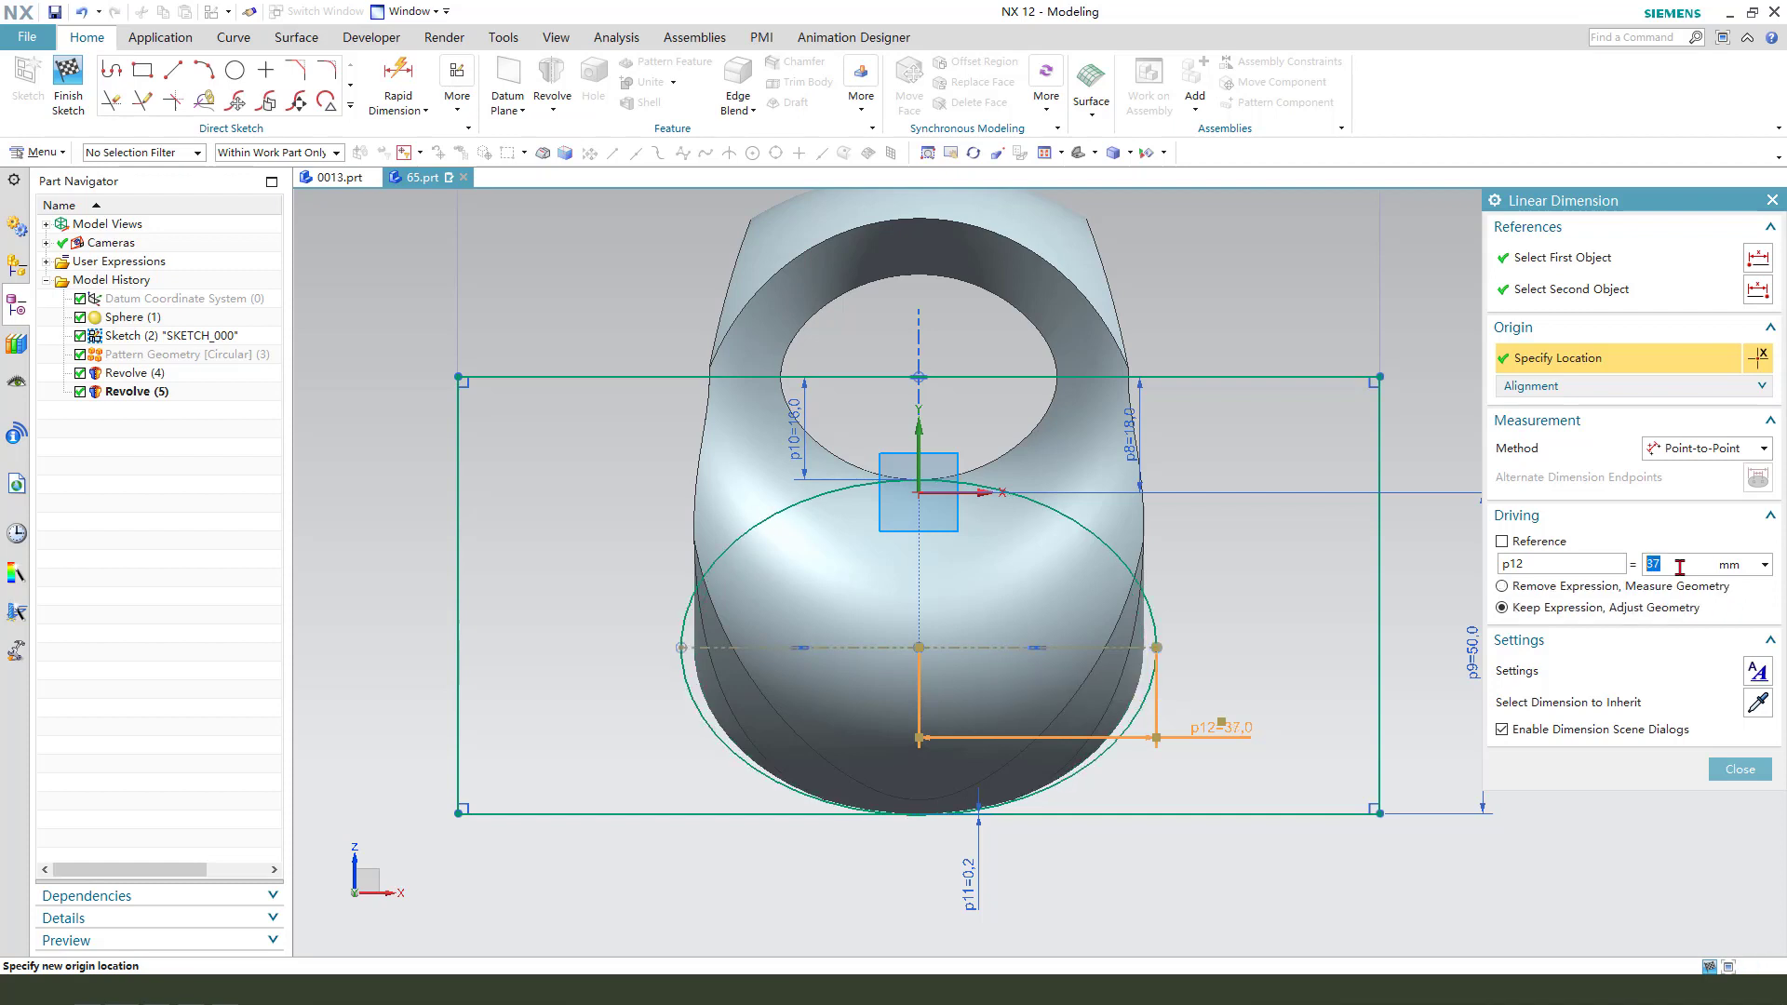
pyautogui.click(1740, 770)
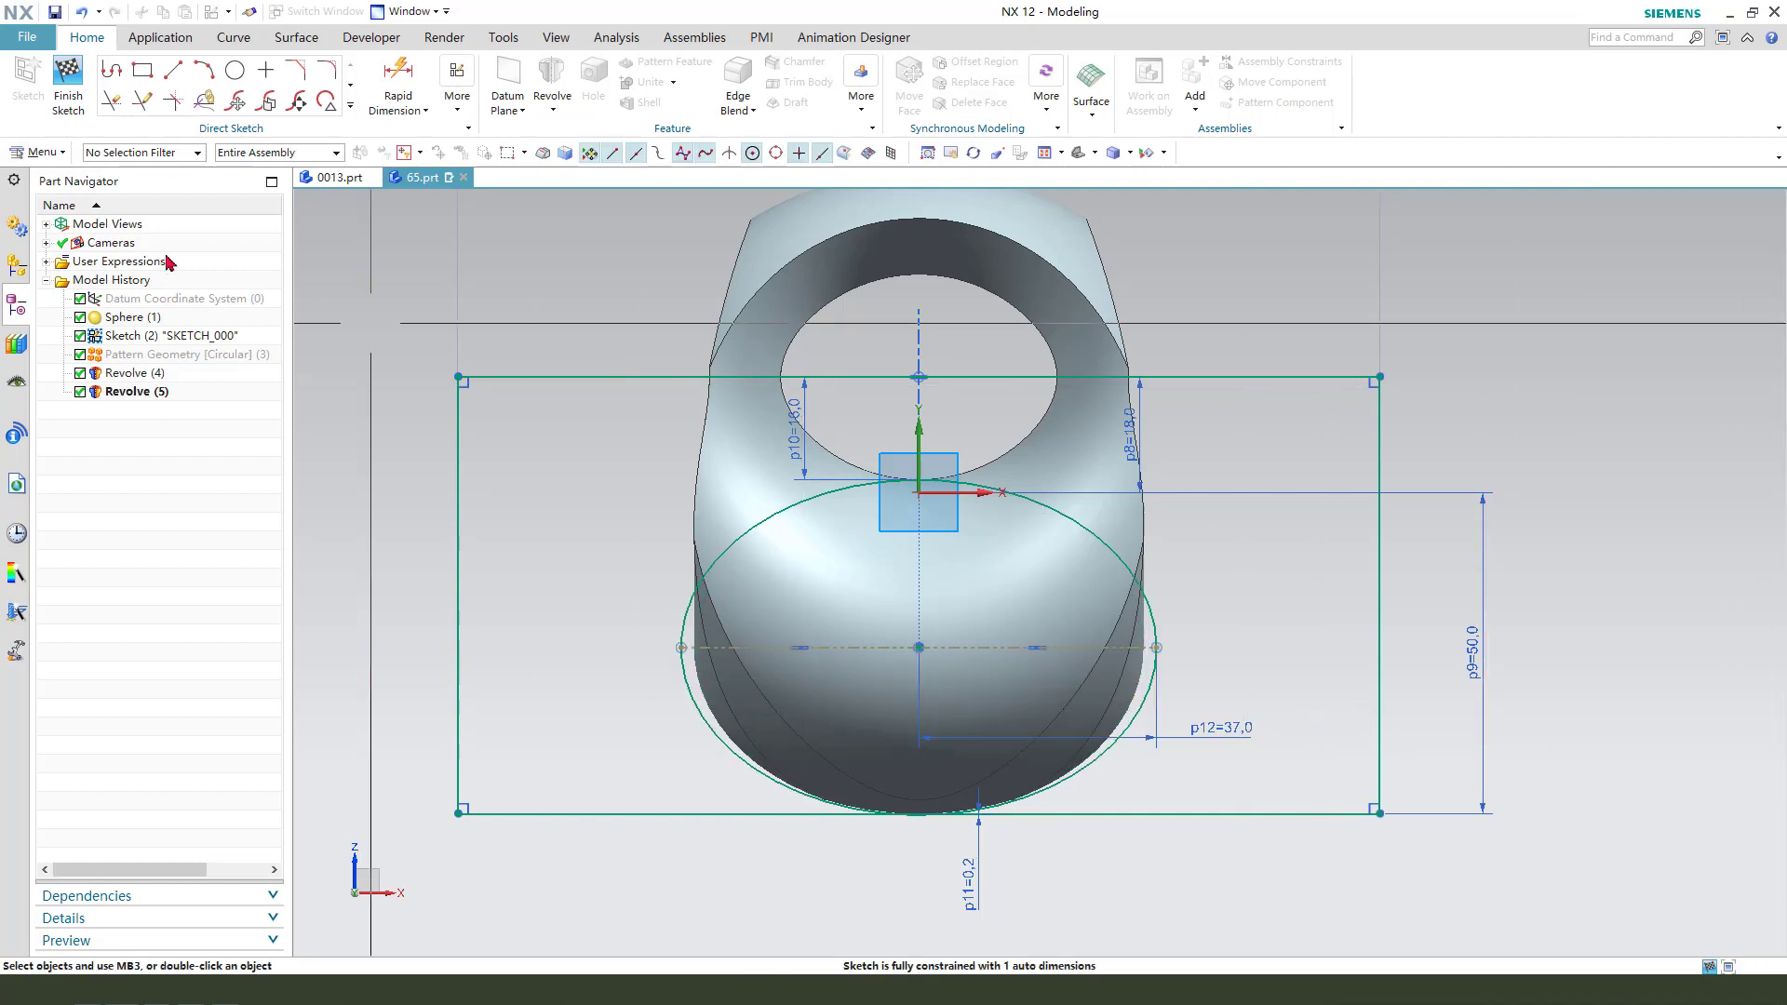
pyautogui.click(68, 82)
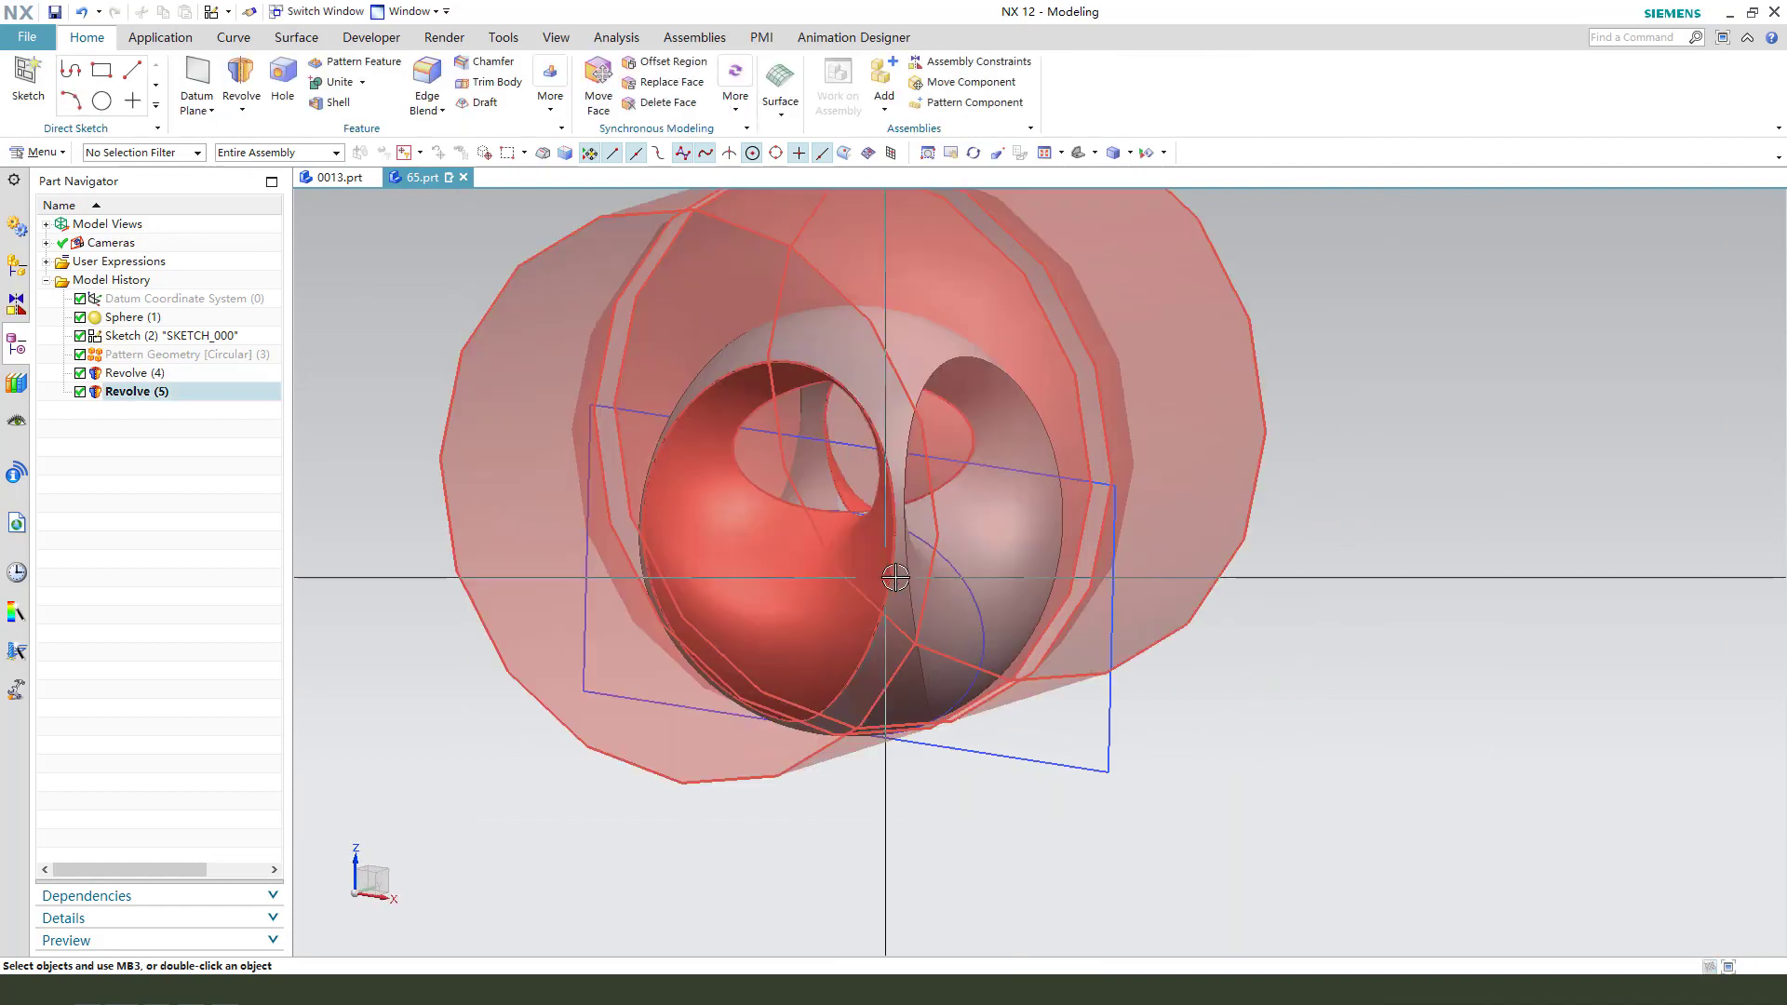
# Check the updated strip between the openings and hide the original sketch
pyautogui.moveTo(1024, 652)
pyautogui.mouseDown(button='middle')
pyautogui.moveTo(906, 579)
pyautogui.moveTo(917, 549)
pyautogui.mouseUp(button='middle')
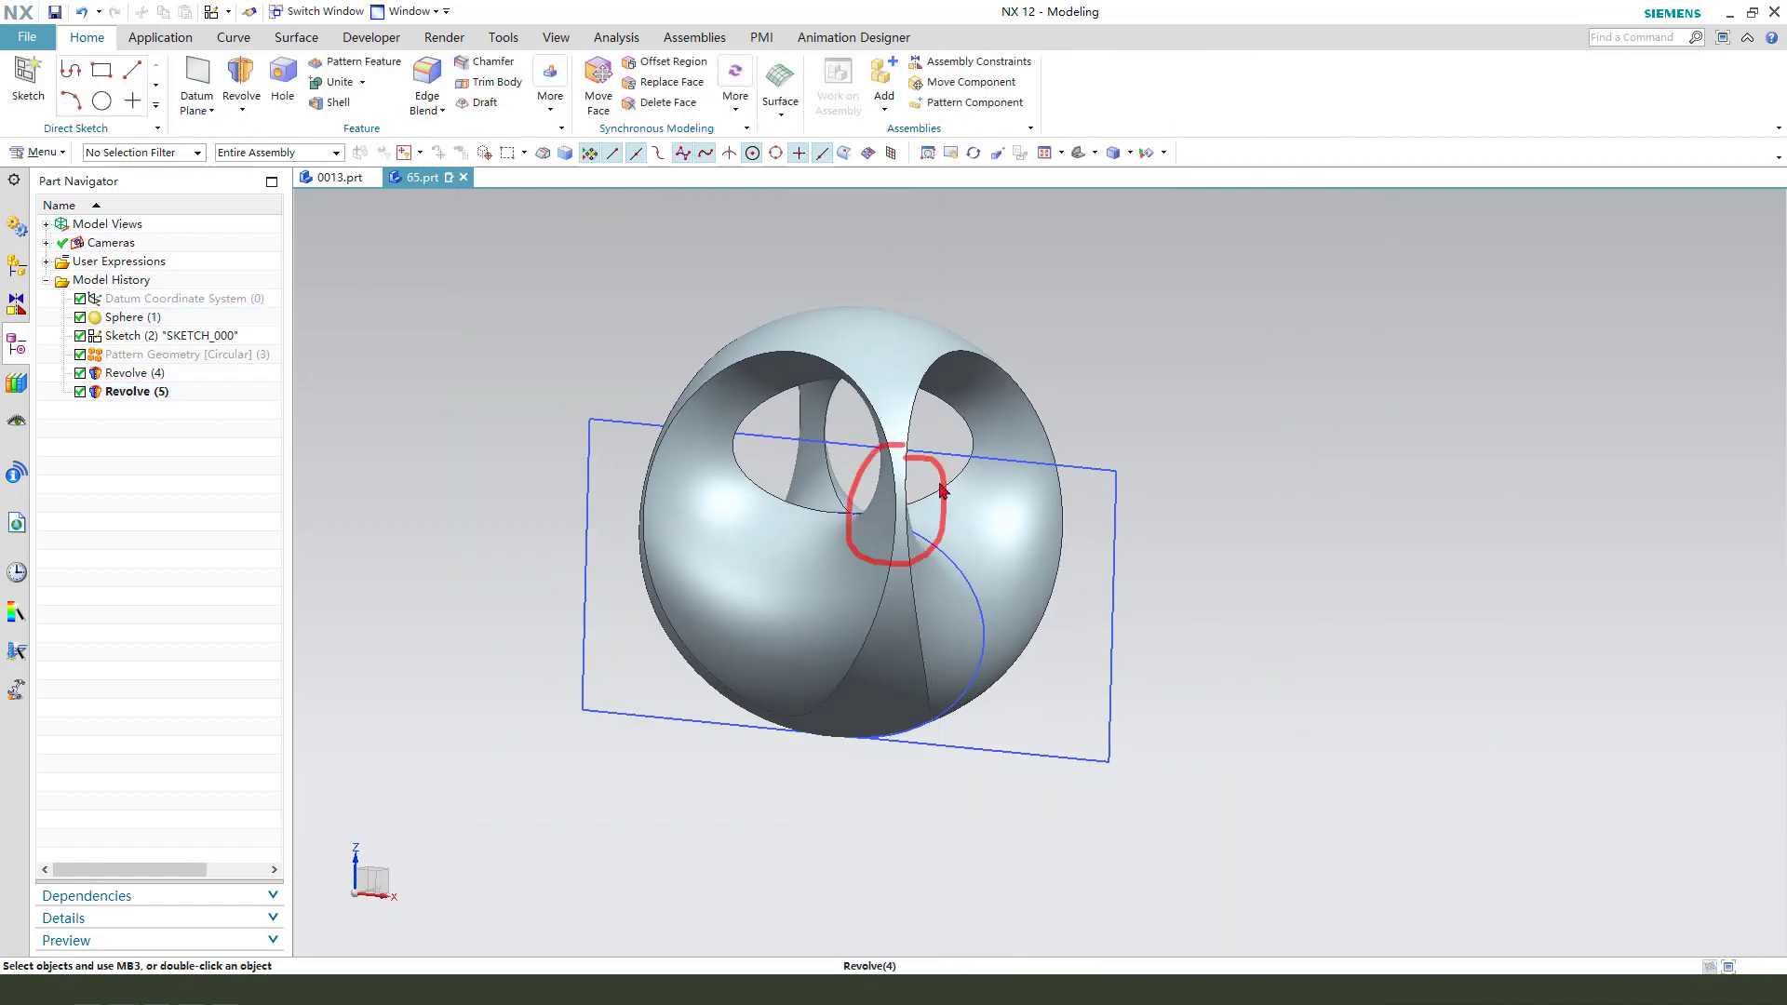
pyautogui.click(1106, 477)
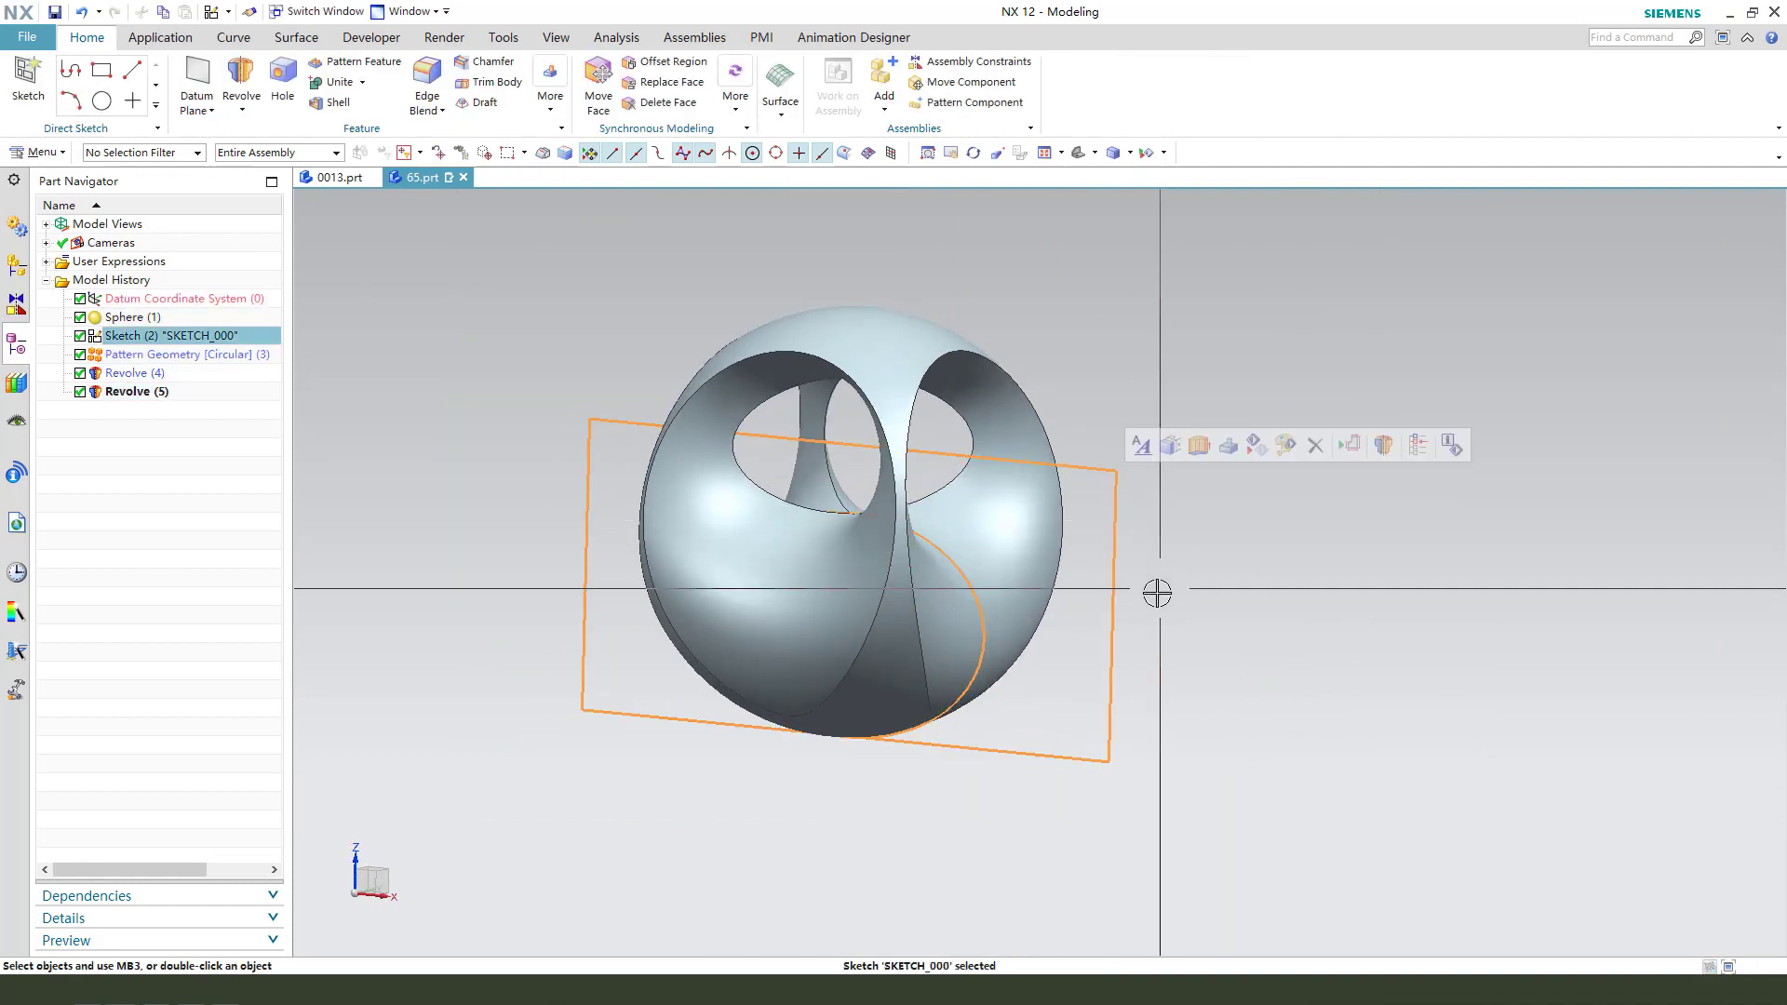
pyautogui.hotkey('ctrl', 'b')
# Apply a circular Edge Blend of 1 mm radius to the edges of the sphere's curved openings
pyautogui.moveTo(910, 611); pyautogui.dragTo(940, 608, button='middle')
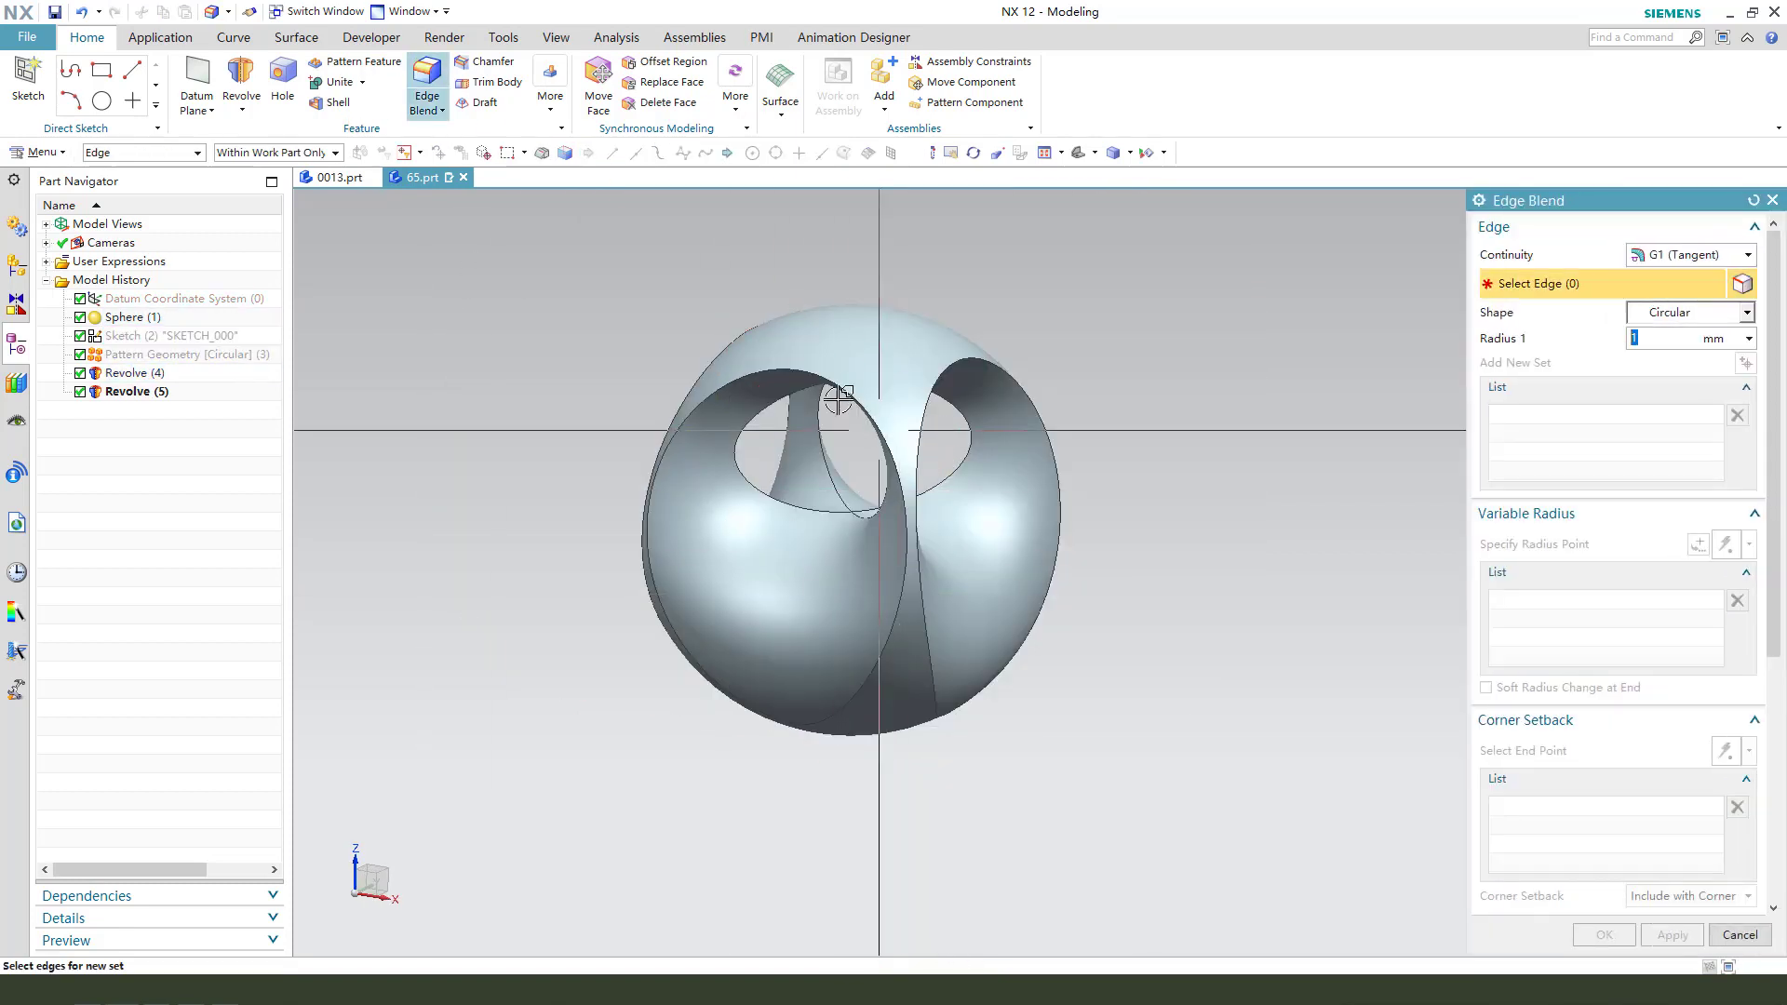
pyautogui.scroll(1, 799, 374)
pyautogui.click(792, 367)
pyautogui.click(709, 350)
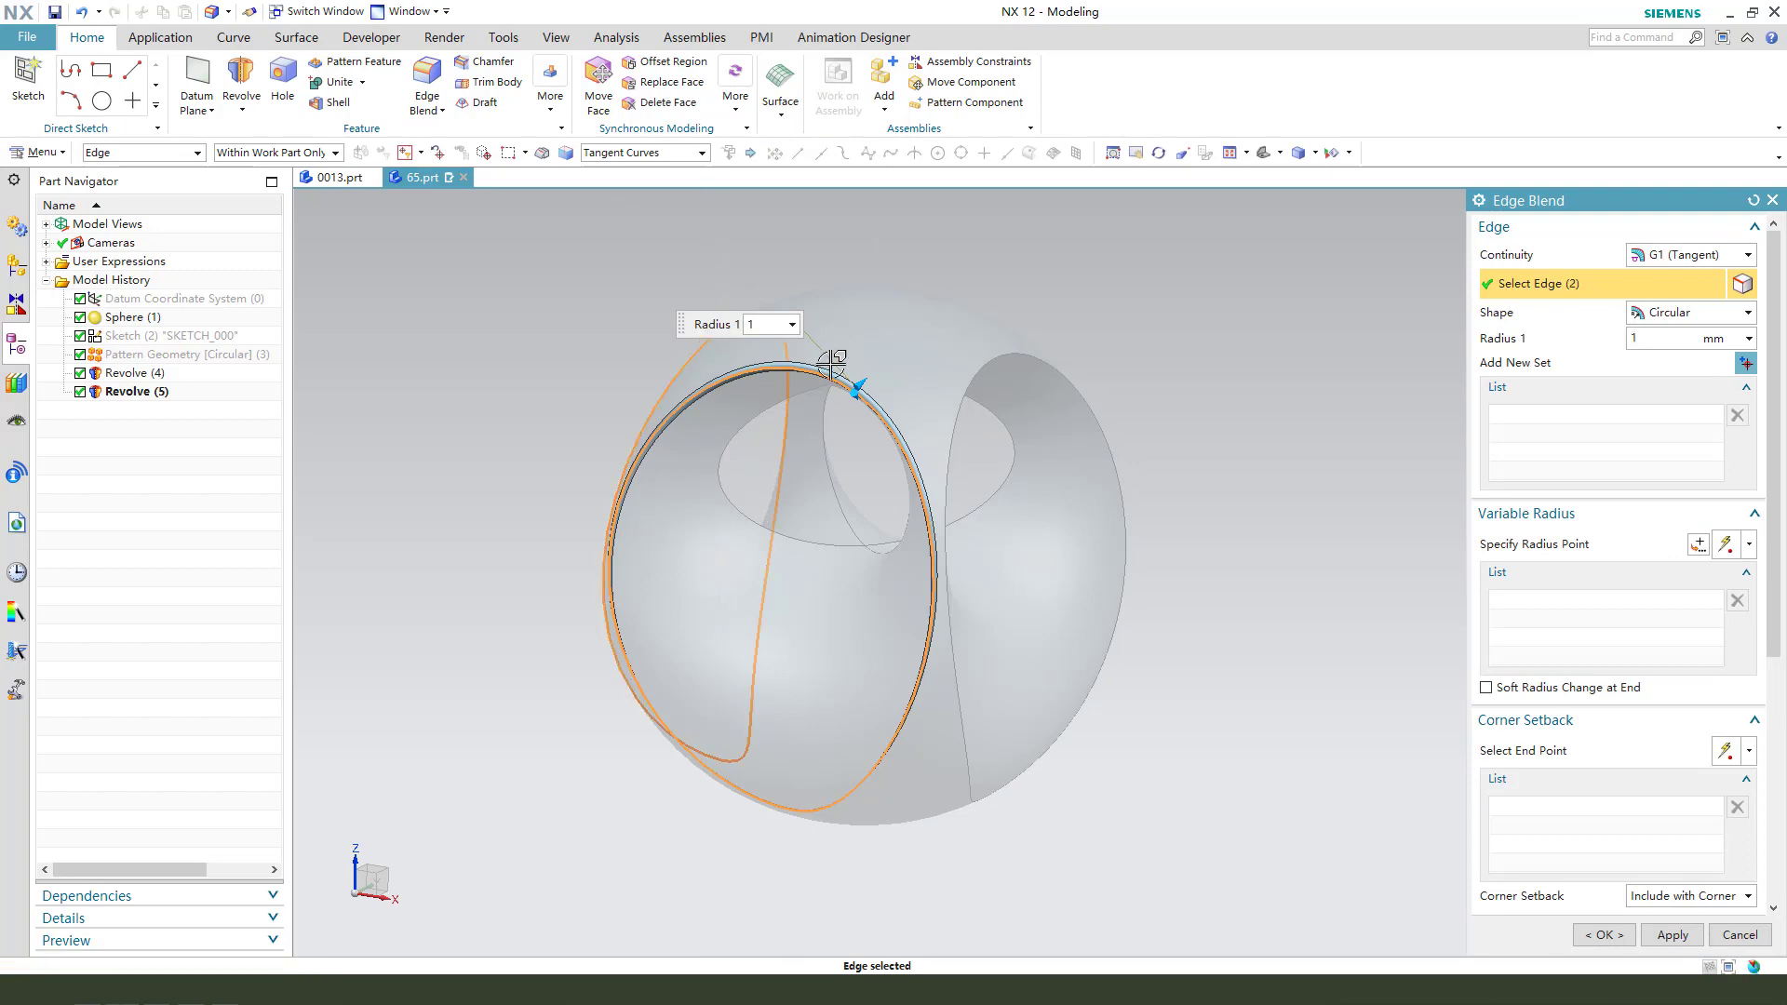
pyautogui.click(1035, 350)
pyautogui.click(1016, 423)
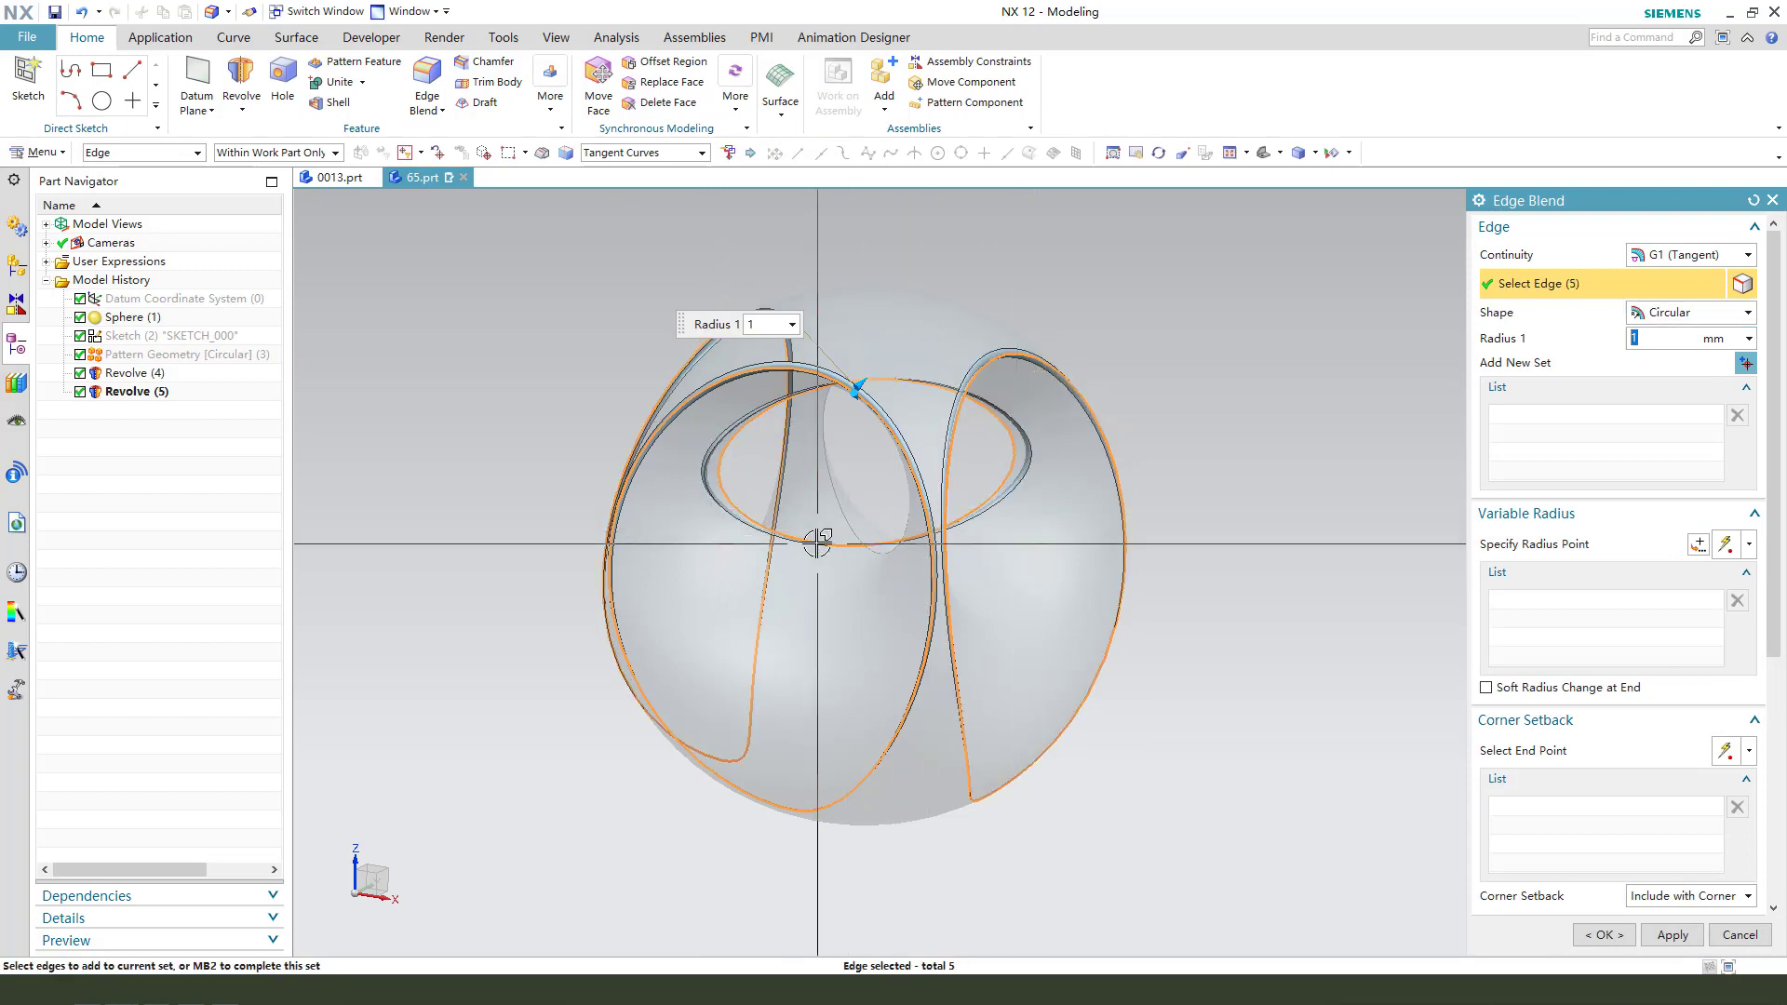
pyautogui.click(828, 487)
pyautogui.moveTo(1025, 583); pyautogui.dragTo(894, 606, button='middle')
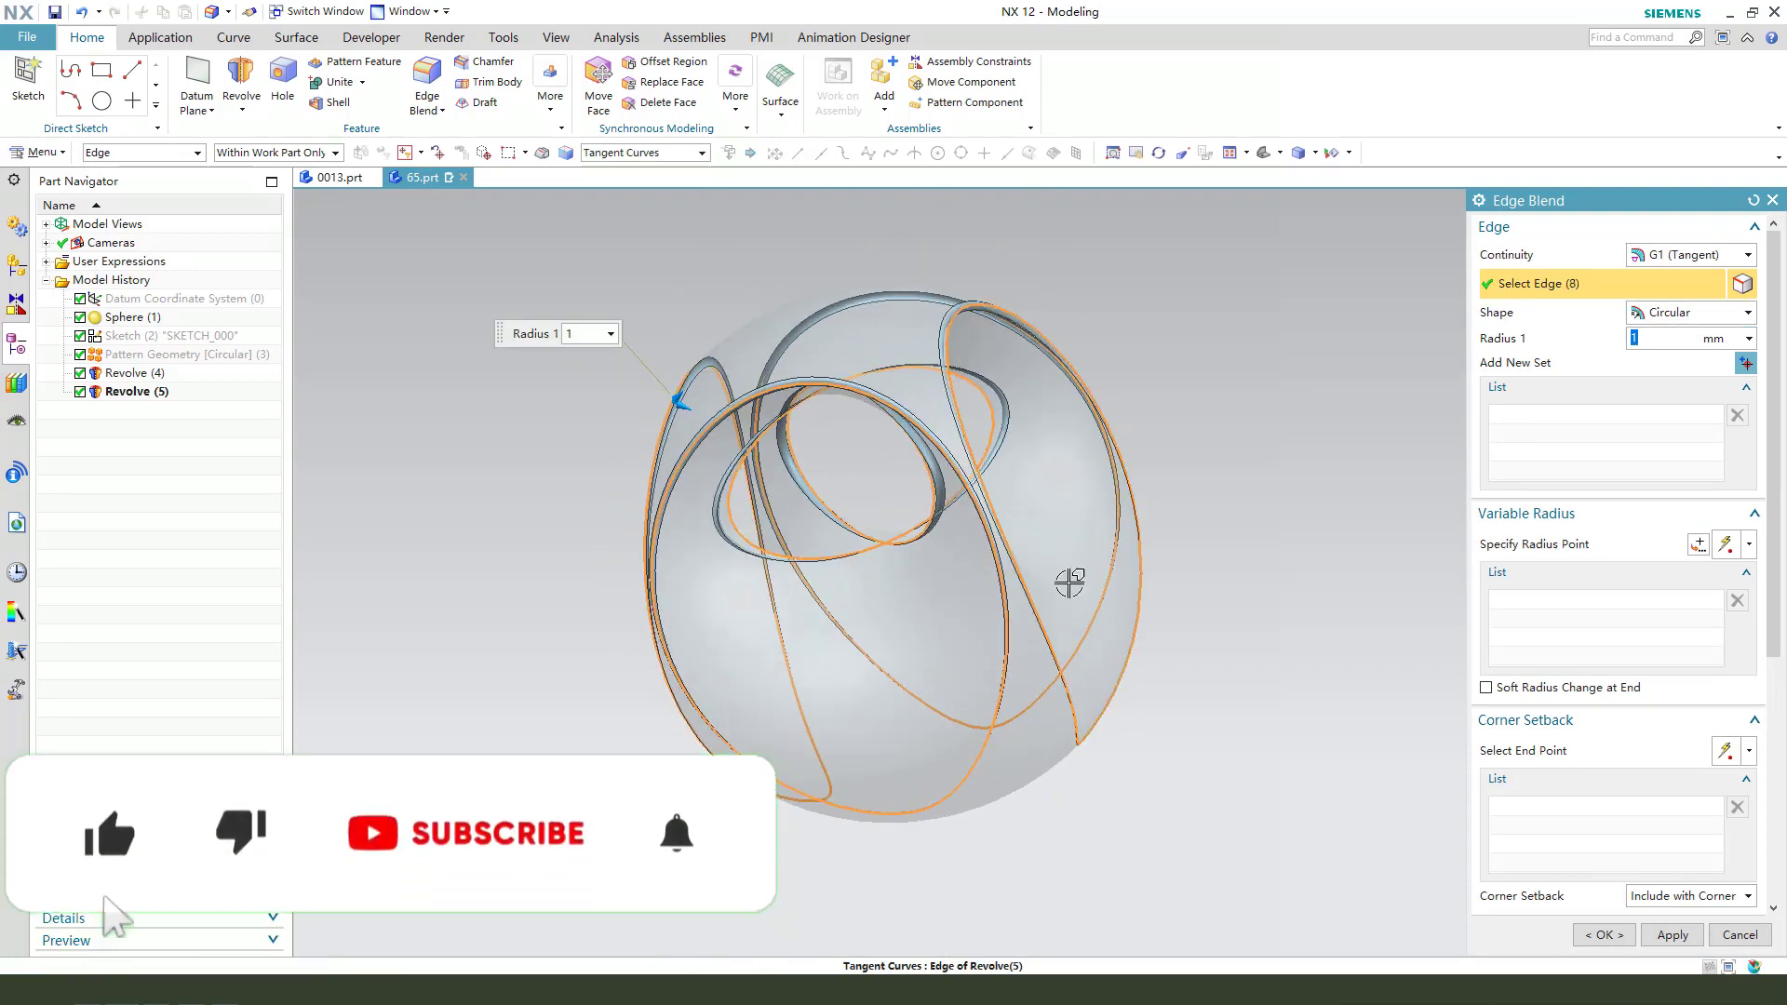
pyautogui.moveTo(1069, 582); pyautogui.dragTo(1297, 591, button='middle')
pyautogui.middleClick(1249, 635)
pyautogui.middleClick(1243, 636)
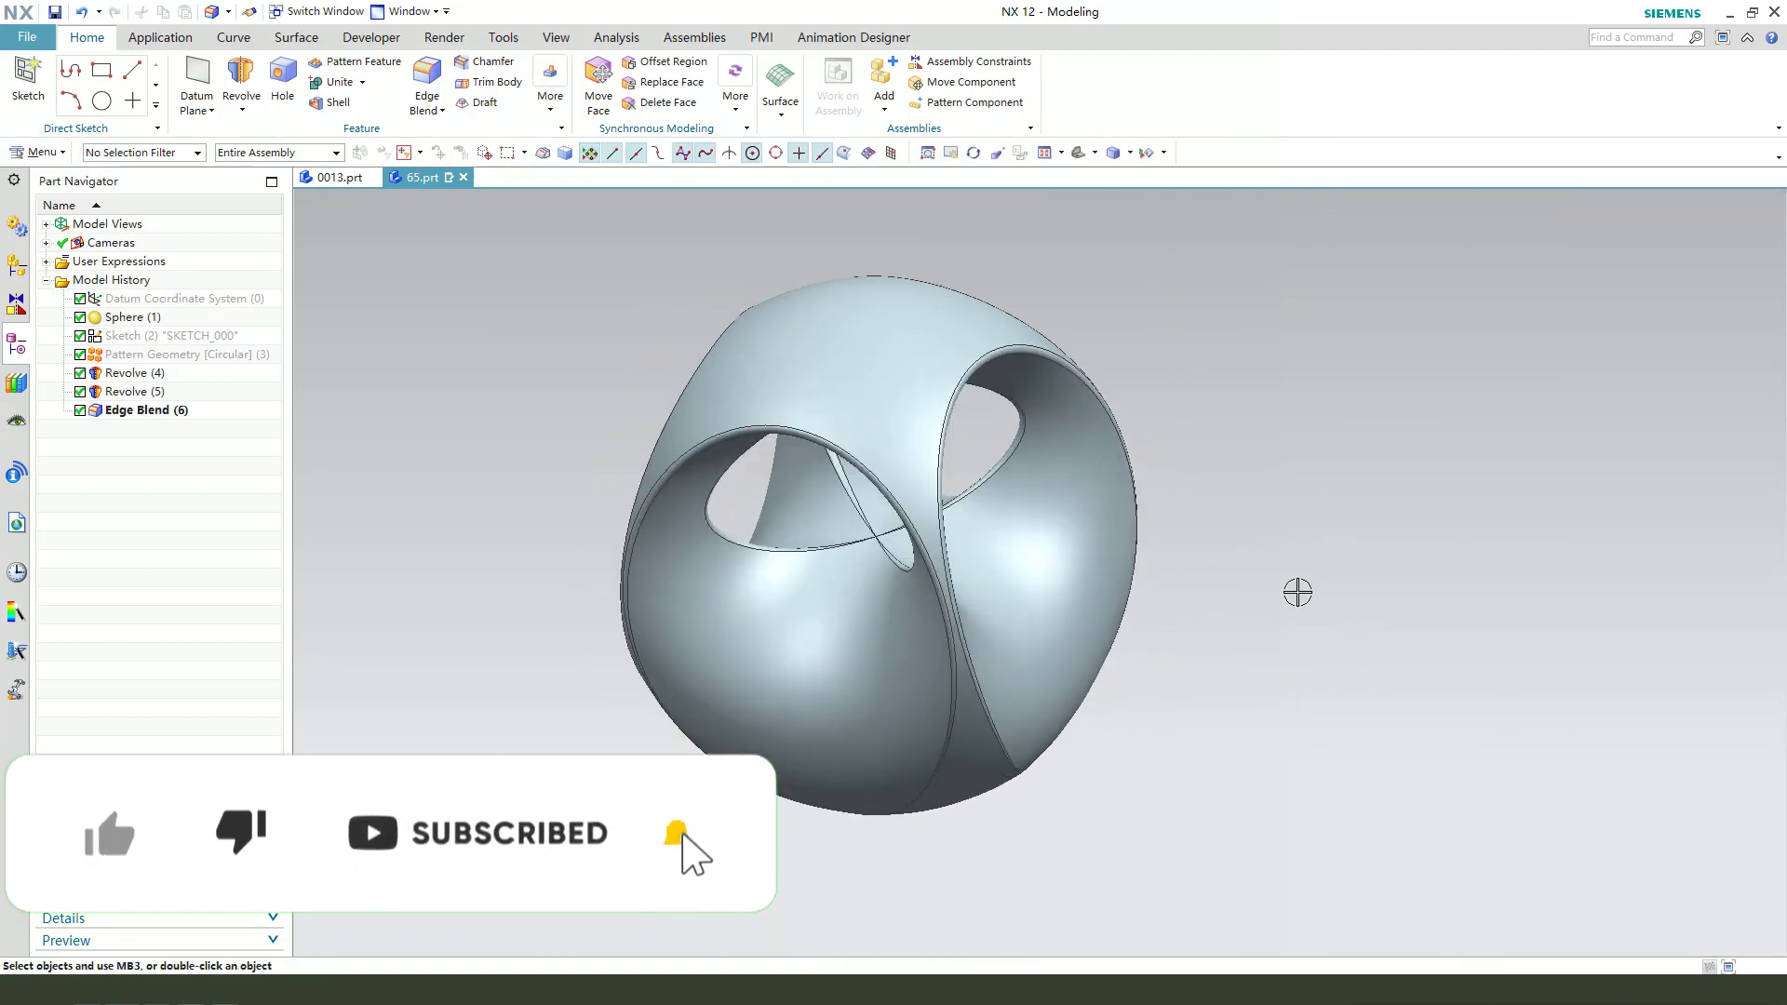
# Change the display color of the finished body to yellow and view it from other angles
pyautogui.hotkey('ctrl', 'j')
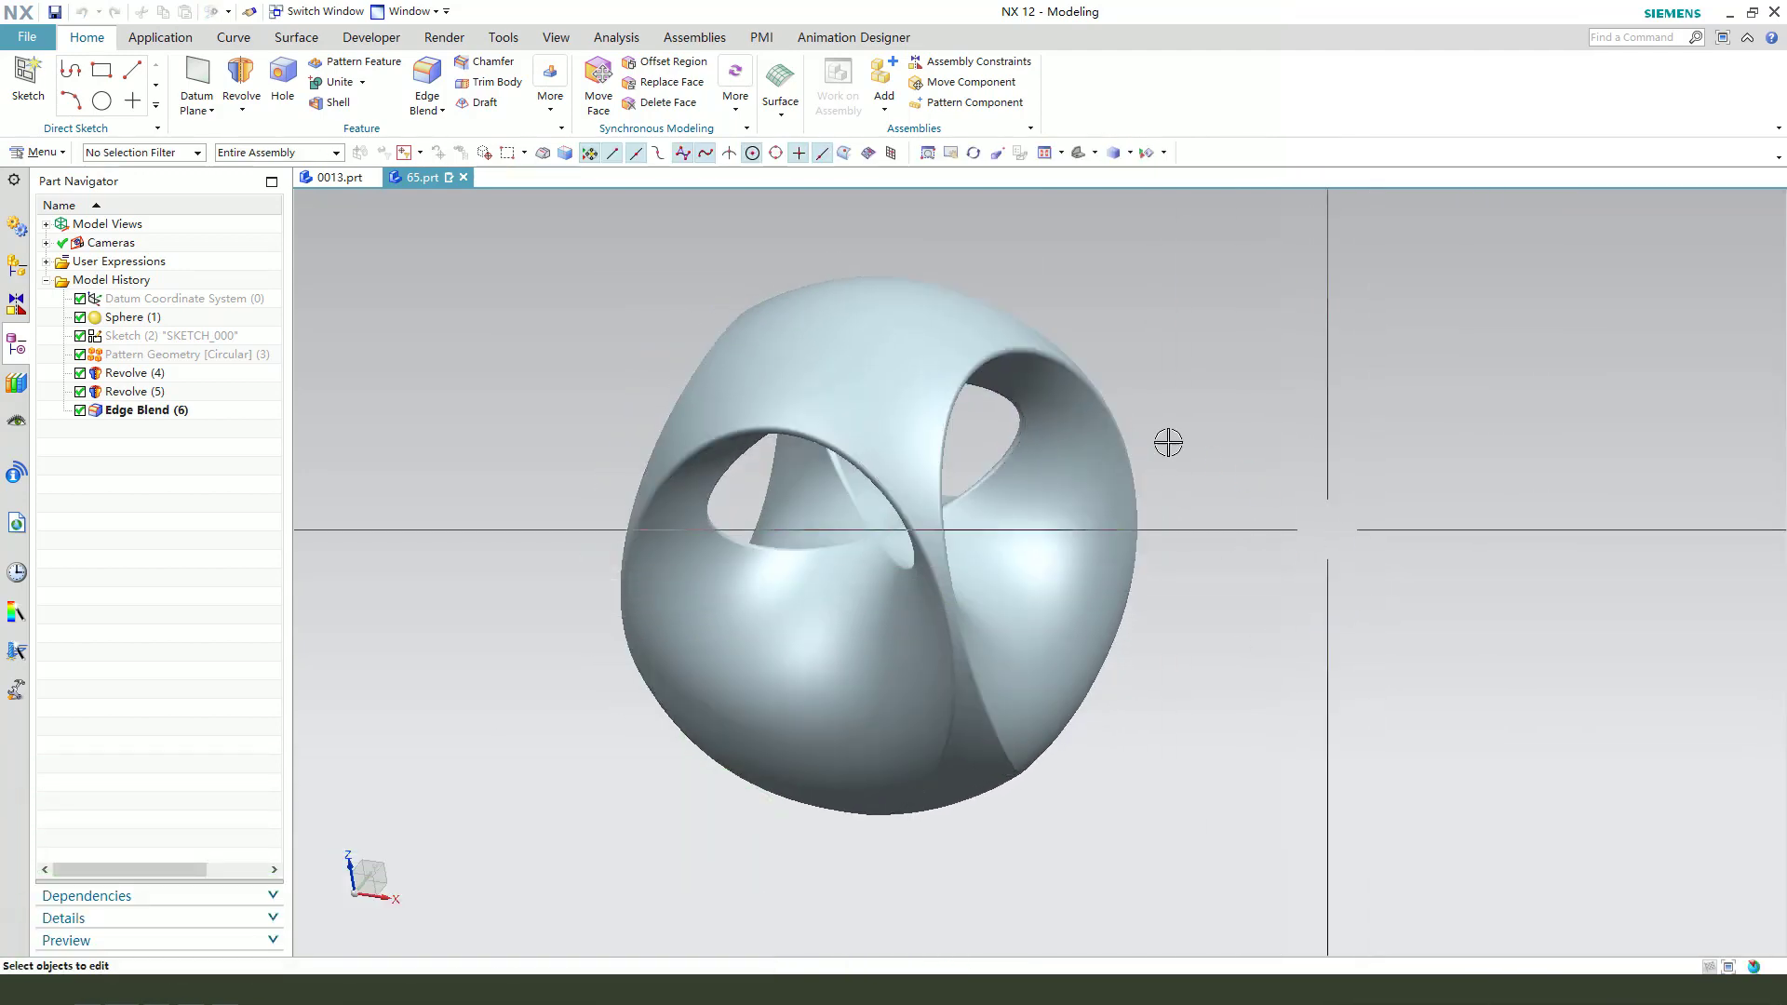
pyautogui.click(1054, 481)
pyautogui.middleClick(1123, 506)
pyautogui.click(1713, 312)
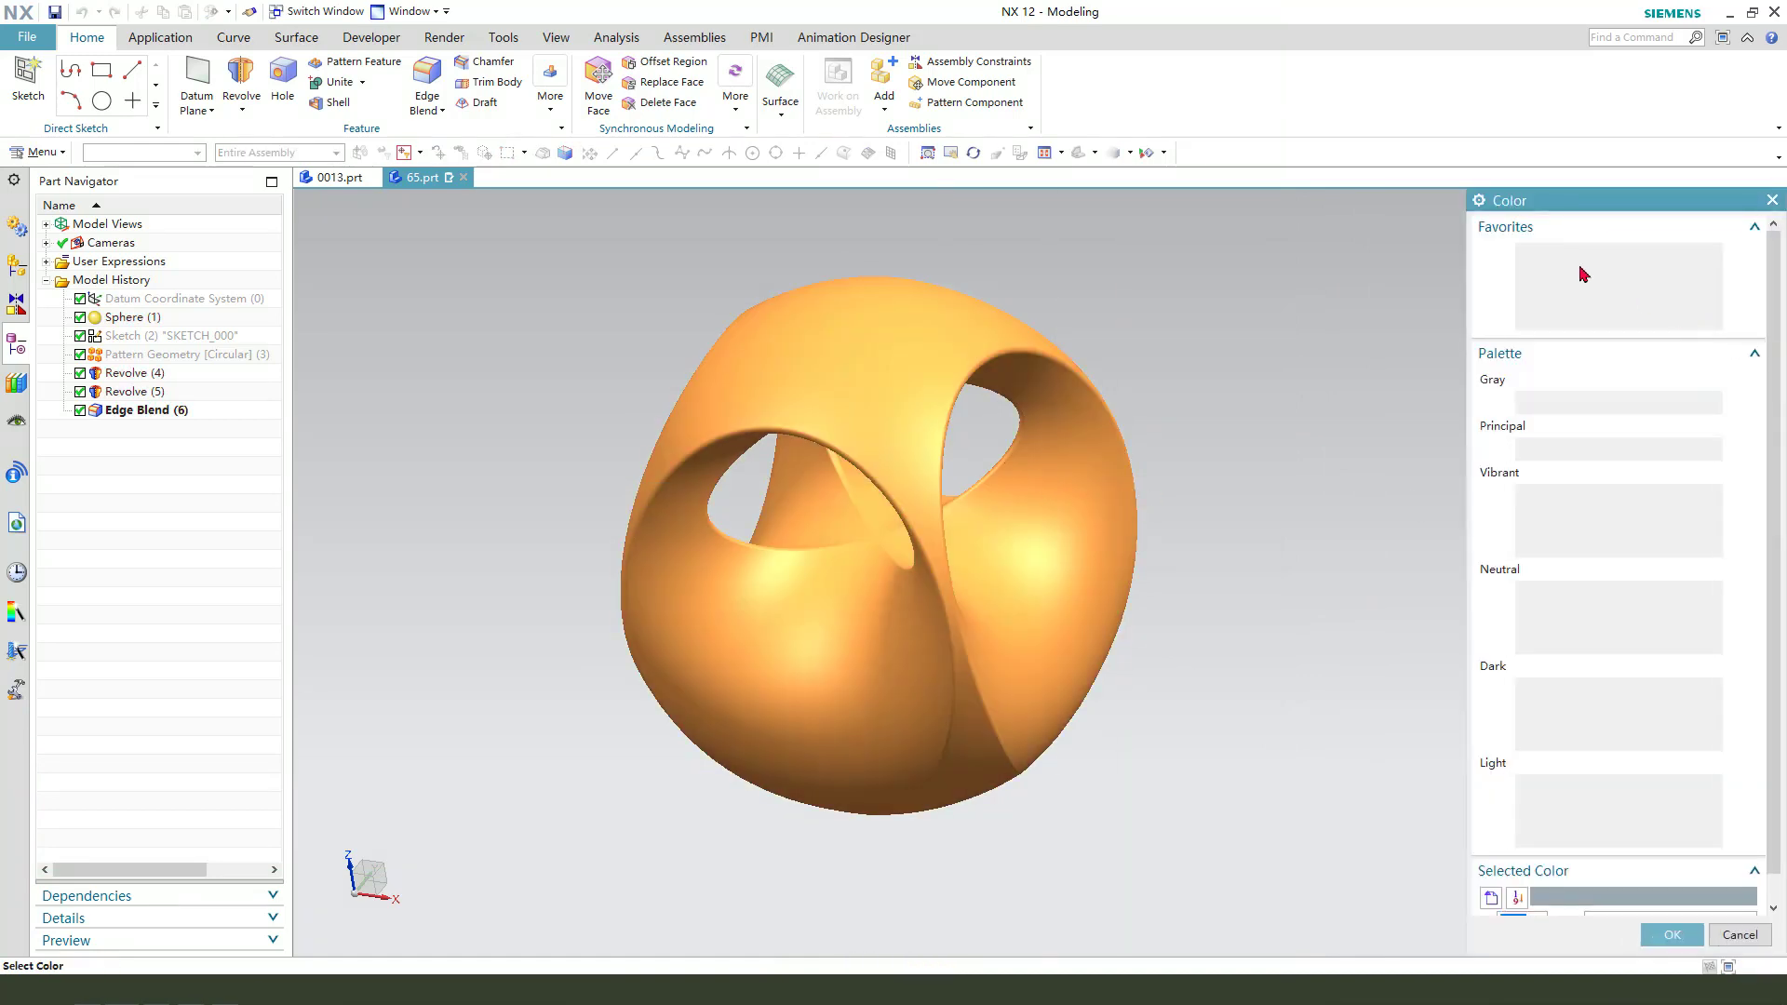
pyautogui.middleClick(1227, 528)
pyautogui.middleClick(1227, 529)
pyautogui.moveTo(1077, 679); pyautogui.dragTo(1255, 533, button='middle')
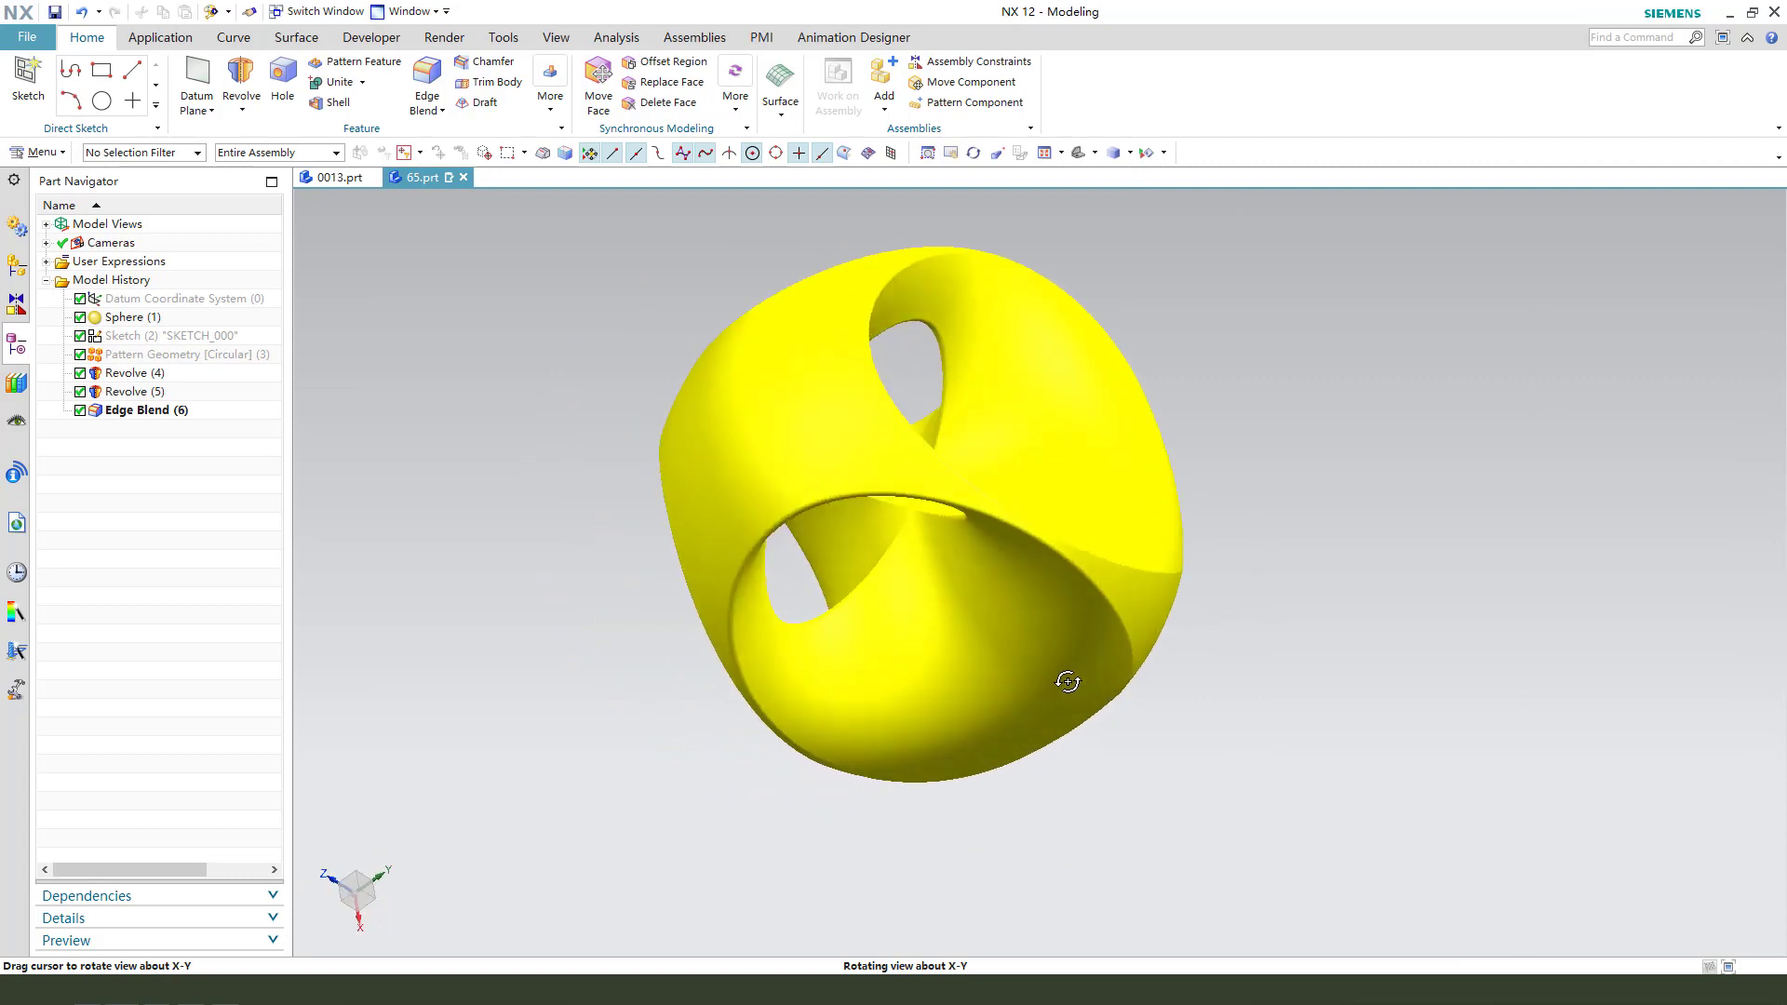